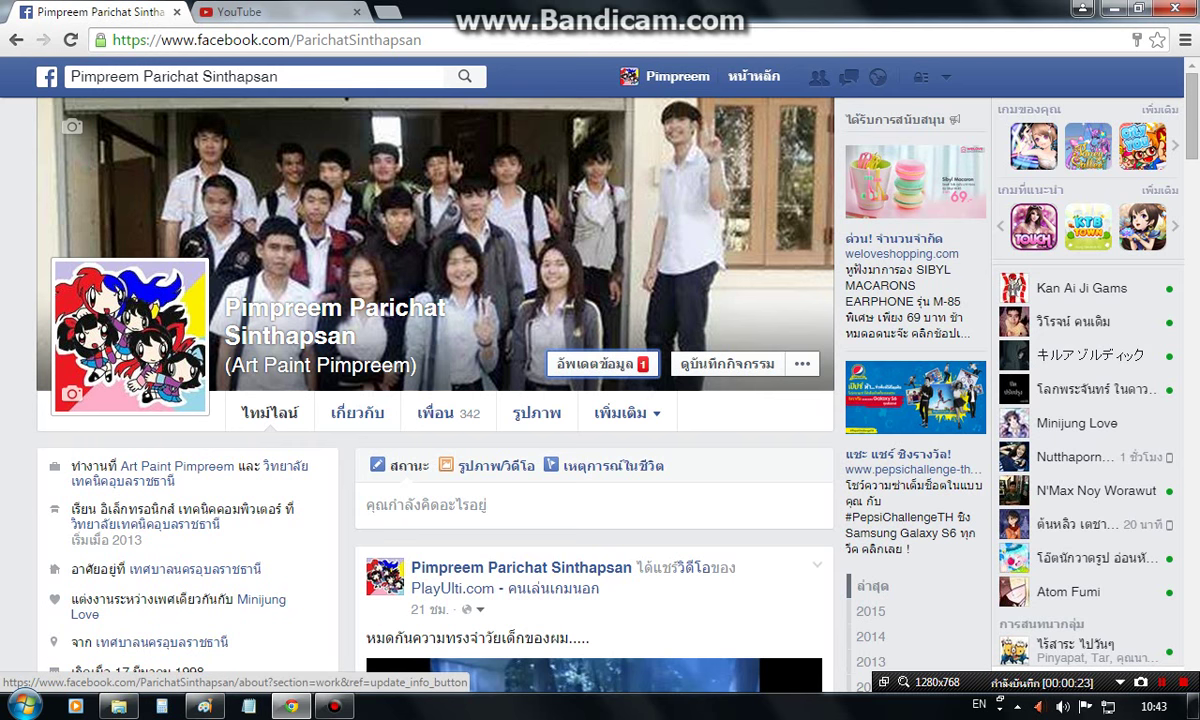
click(367, 504)
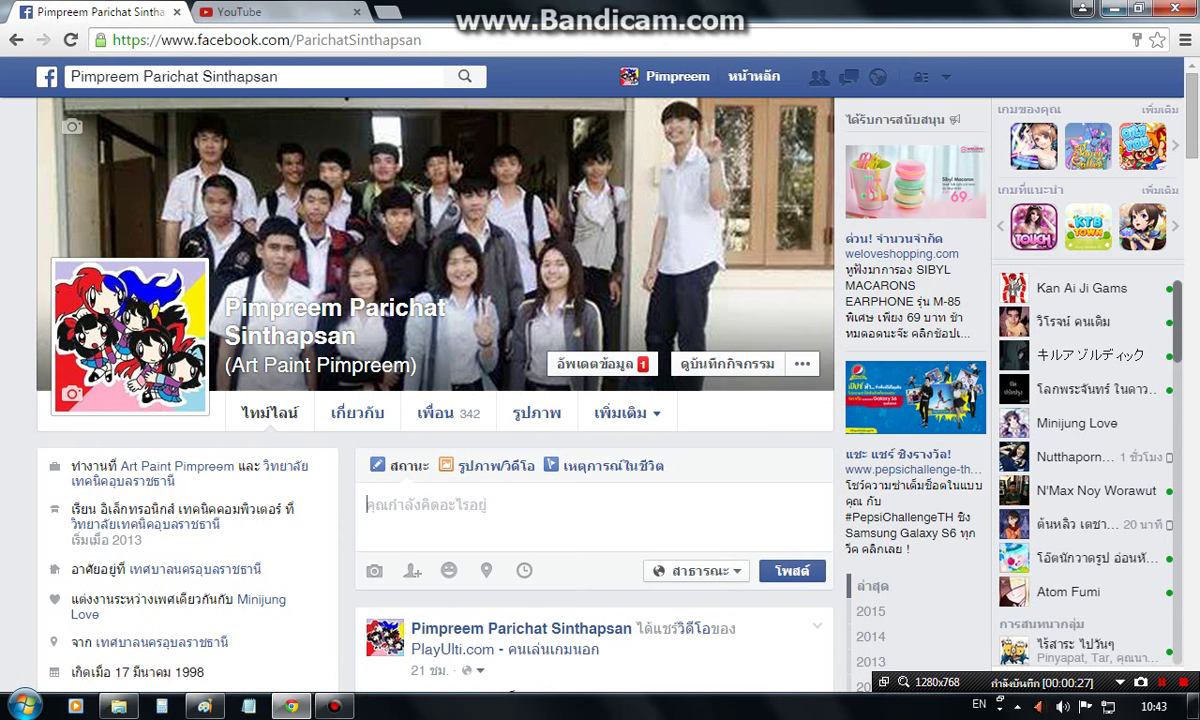
scroll(1085, 465, down, 4)
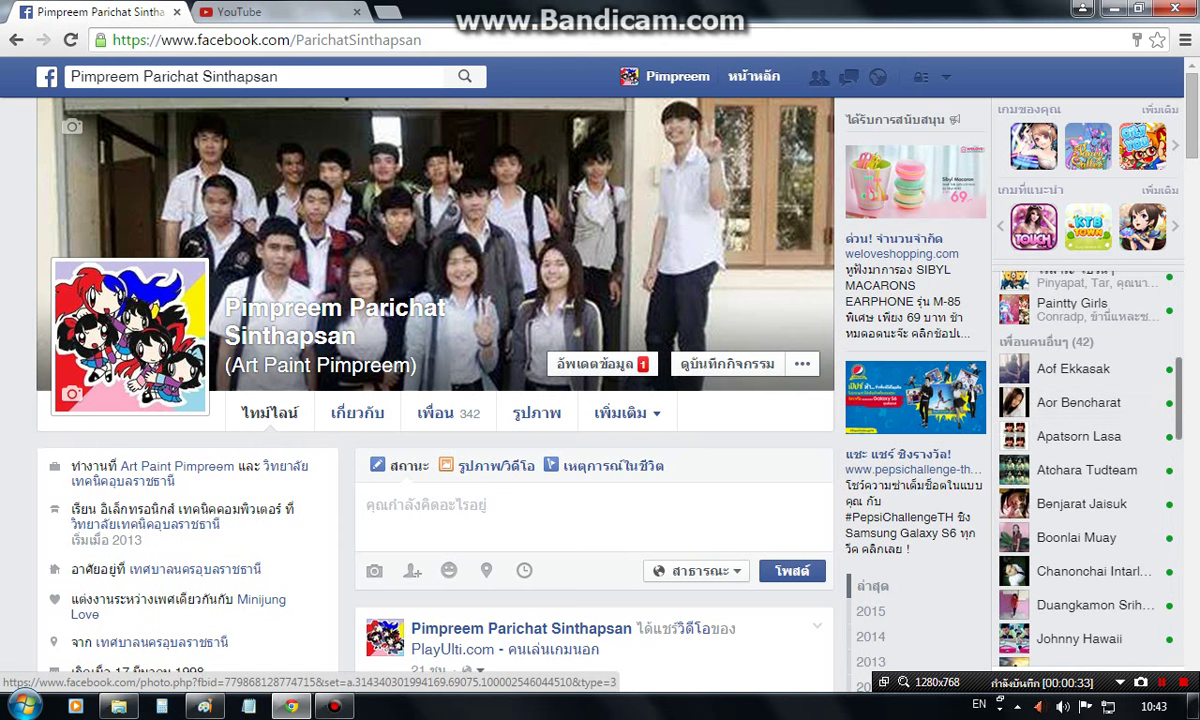
Step: Search Facebook for "หล" and open the profile of the first suggested person
click(254, 76)
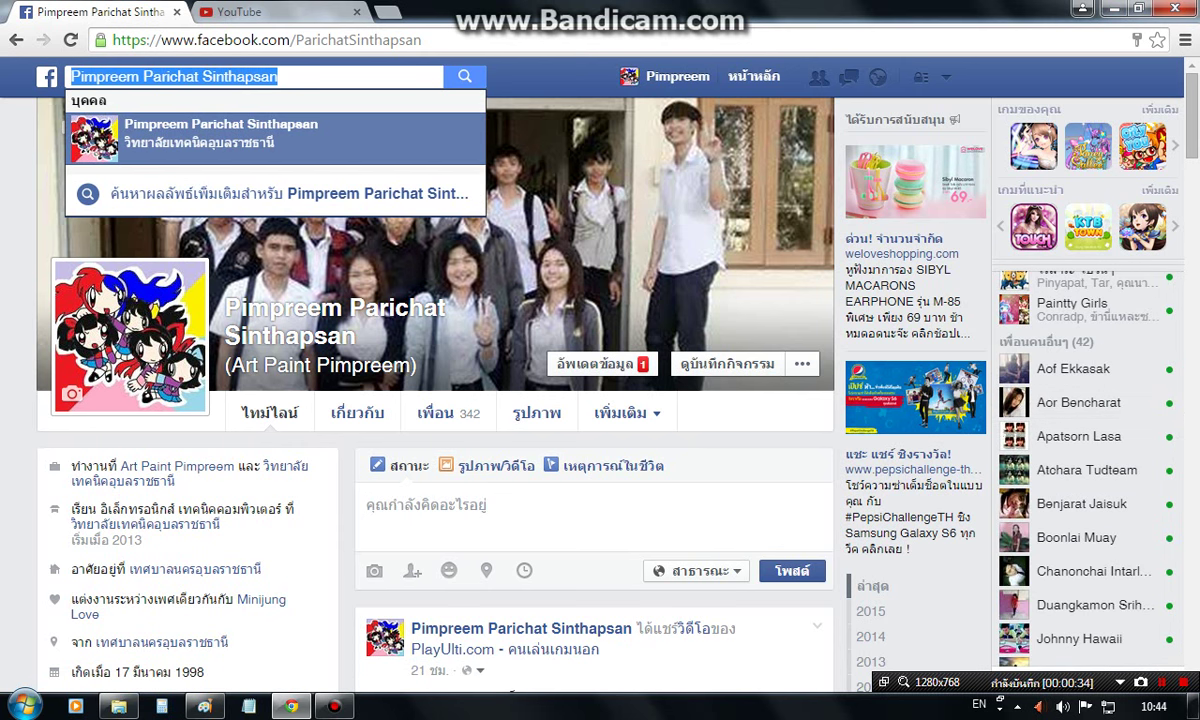
key(BackSpace)
key(grave)
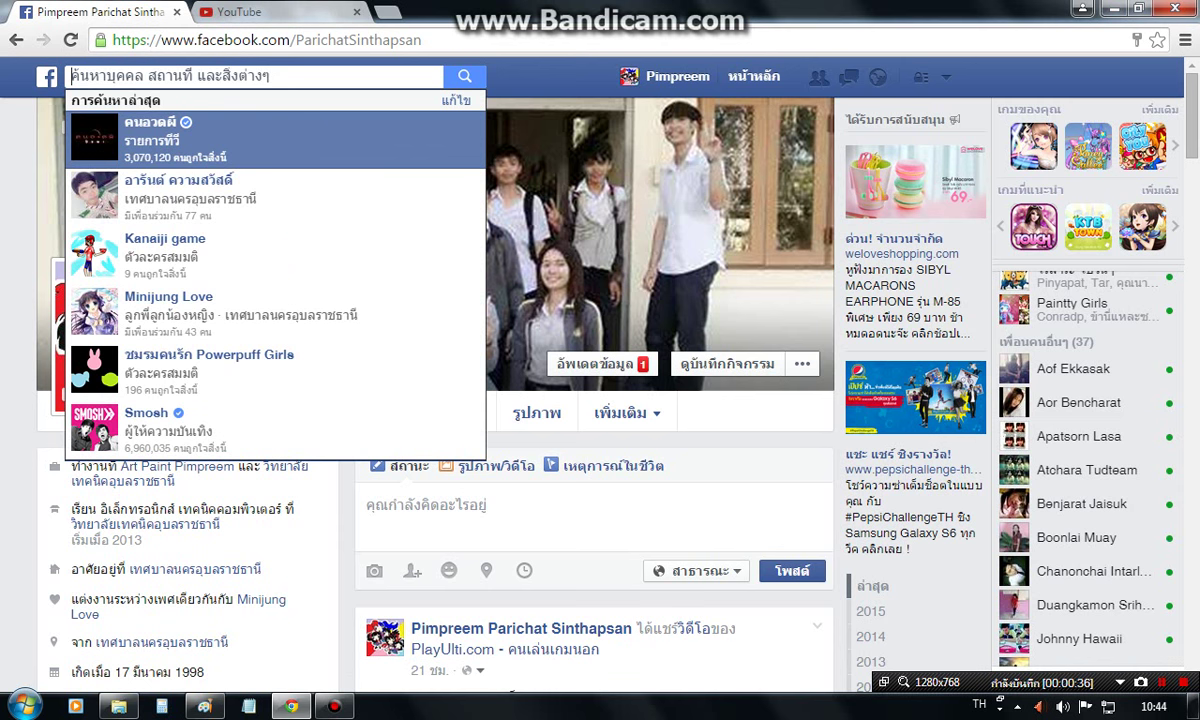
text(หล)
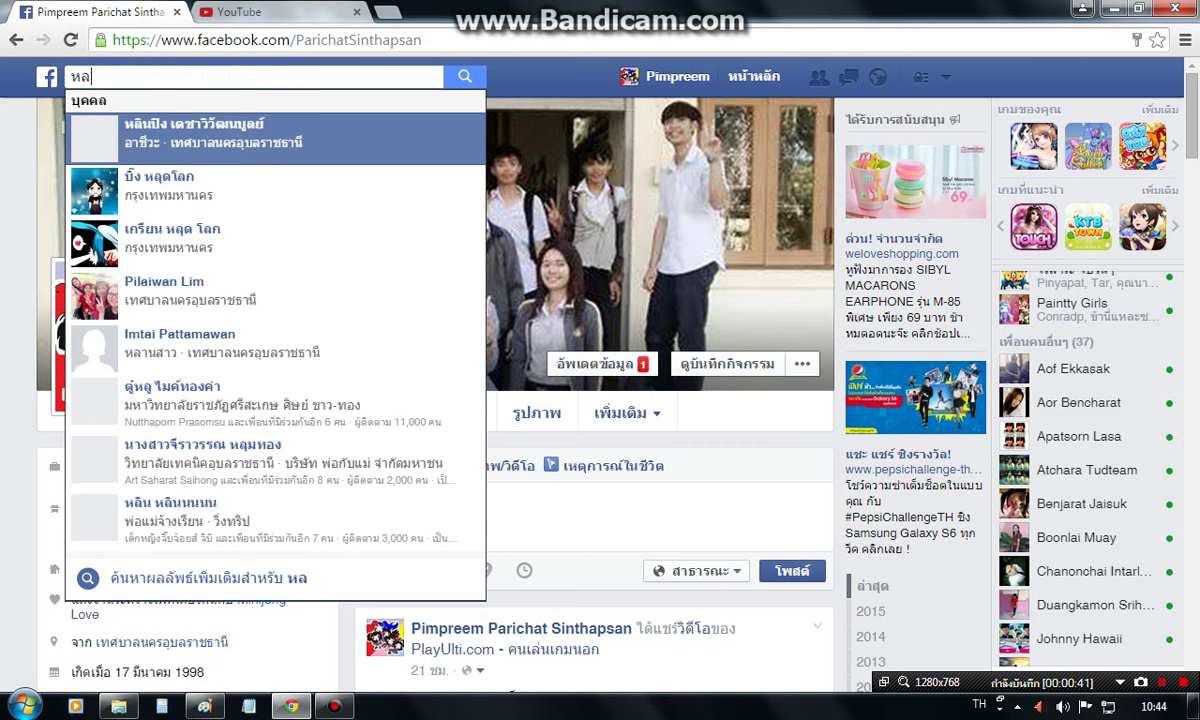
key(Return)
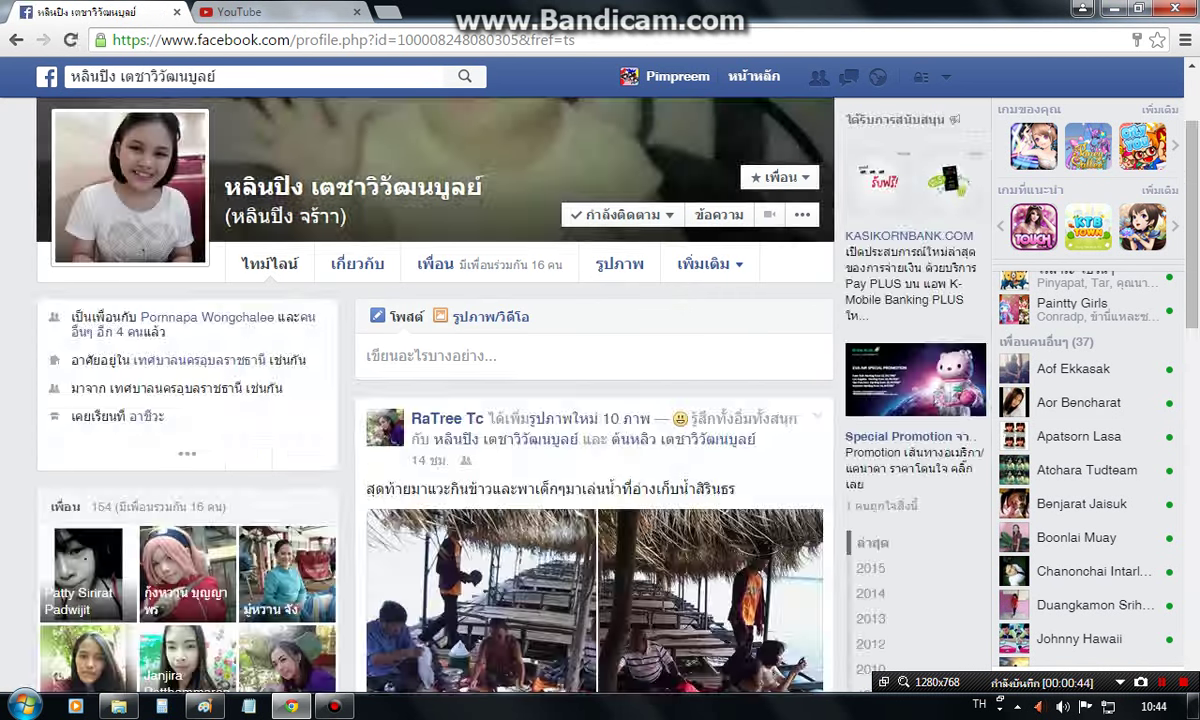
Step: Look through the posts and photos on the friend's timeline, and return to the previous profile page
scroll(595, 400, down, 1)
scroll(595, 400, down, 5)
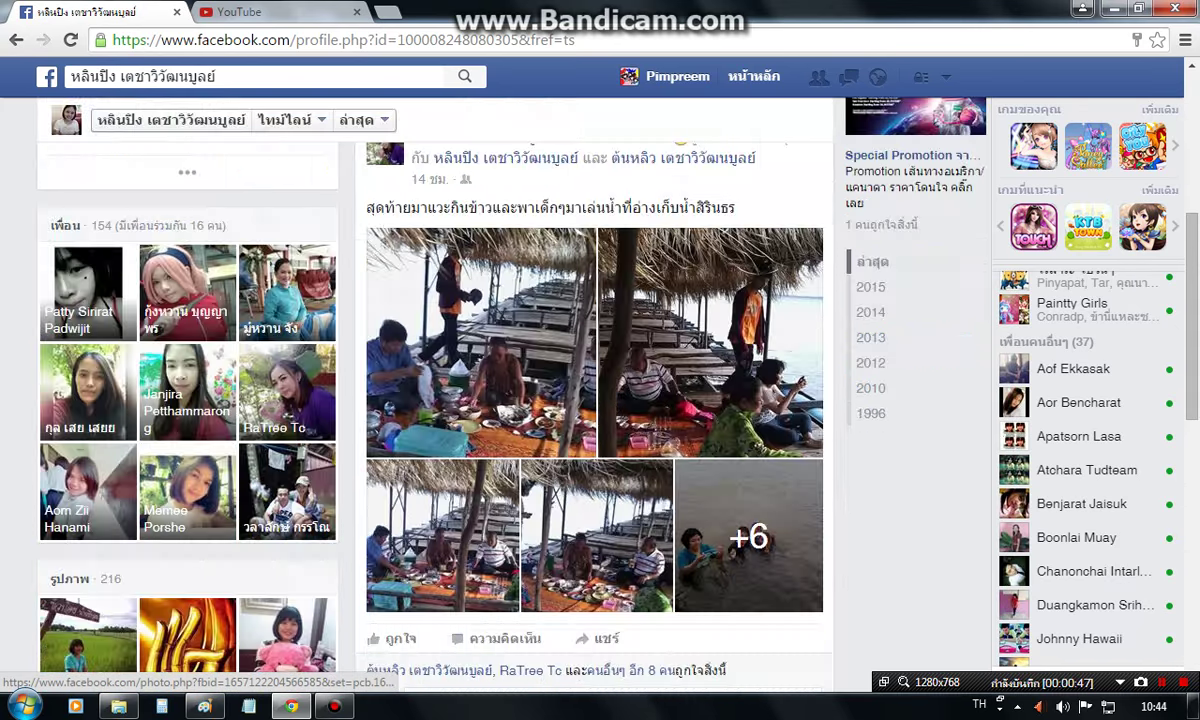
scroll(500, 510, down, 4)
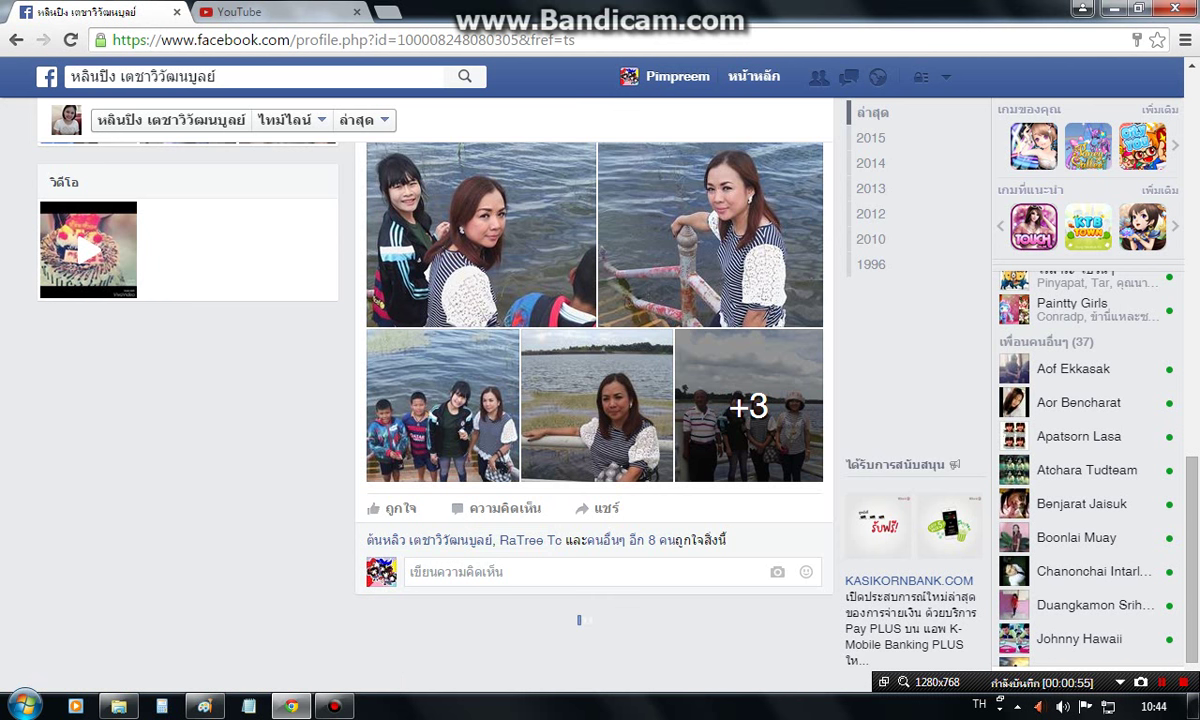
scroll(706, 168, up, 5)
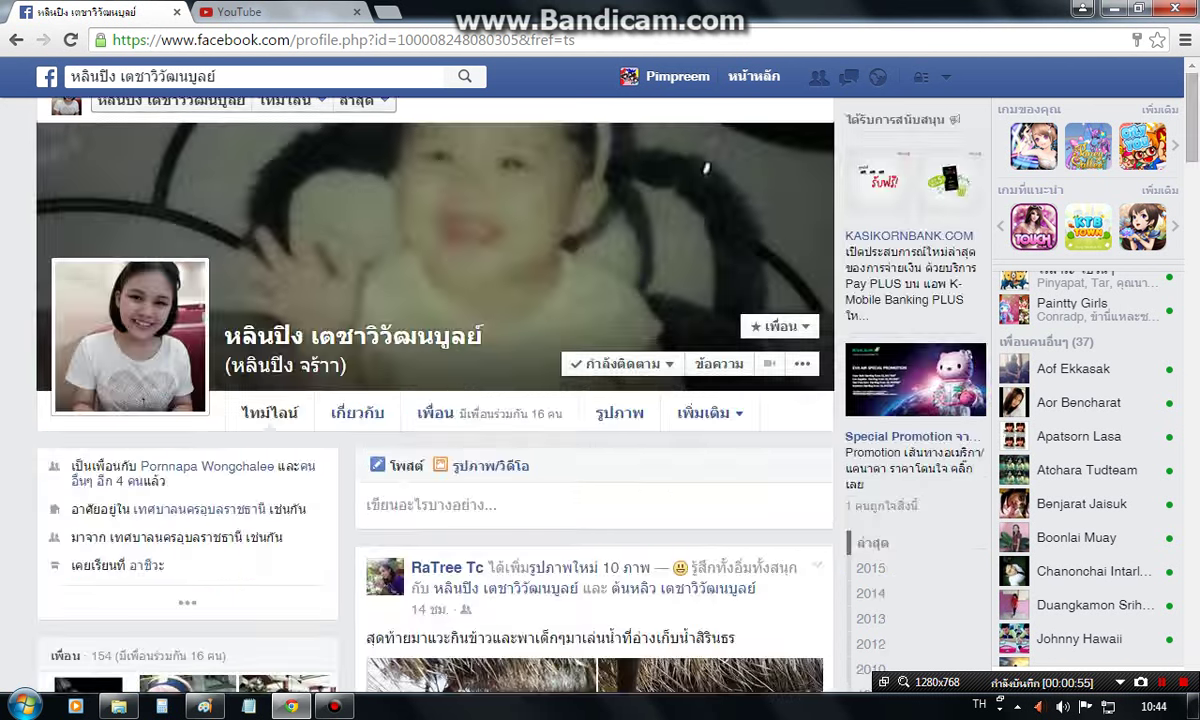
click(16, 40)
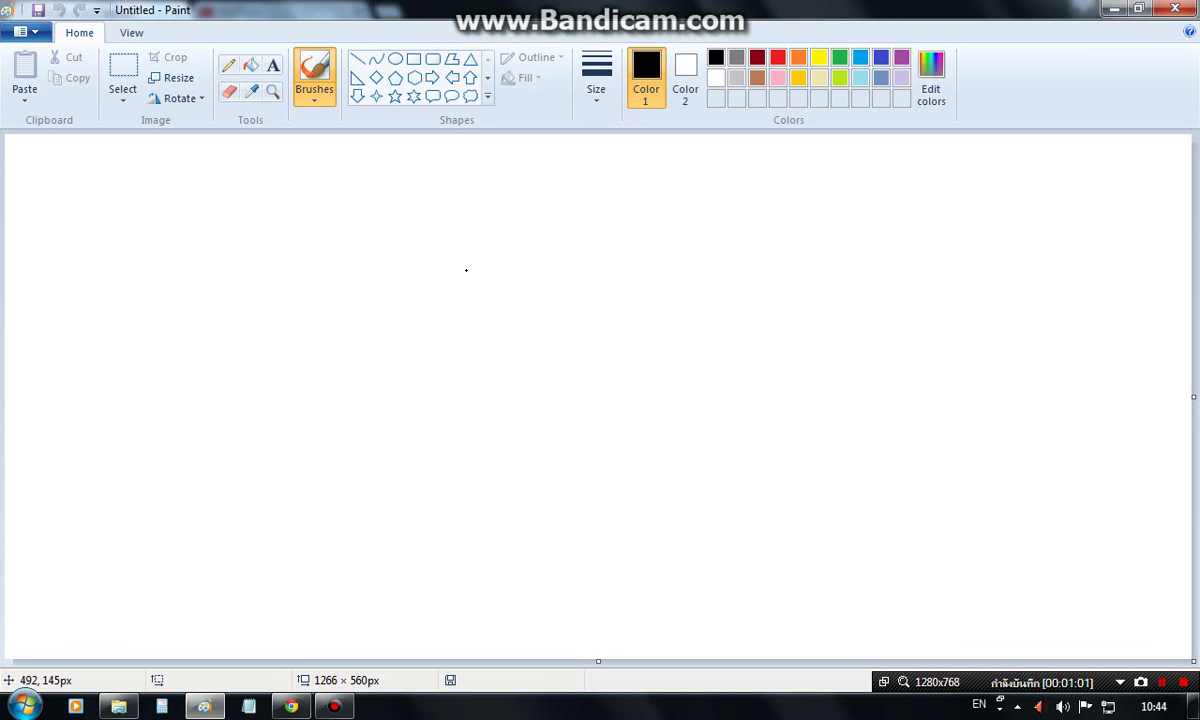
Step: Switch to Paint and brush a black face outline with a dented cheek and pointed chin in the middle of the blank canvas
mouse_move(531, 240)
mouse_down()
mouse_move(518, 281)
mouse_move(522, 380)
mouse_move(544, 407)
mouse_up()
key(ctrl+z)
mouse_move(535, 233)
mouse_down()
mouse_move(514, 276)
mouse_move(516, 364)
mouse_move(540, 406)
mouse_move(579, 432)
mouse_move(676, 401)
mouse_move(706, 370)
mouse_move(717, 263)
mouse_up()
key(ctrl+z)
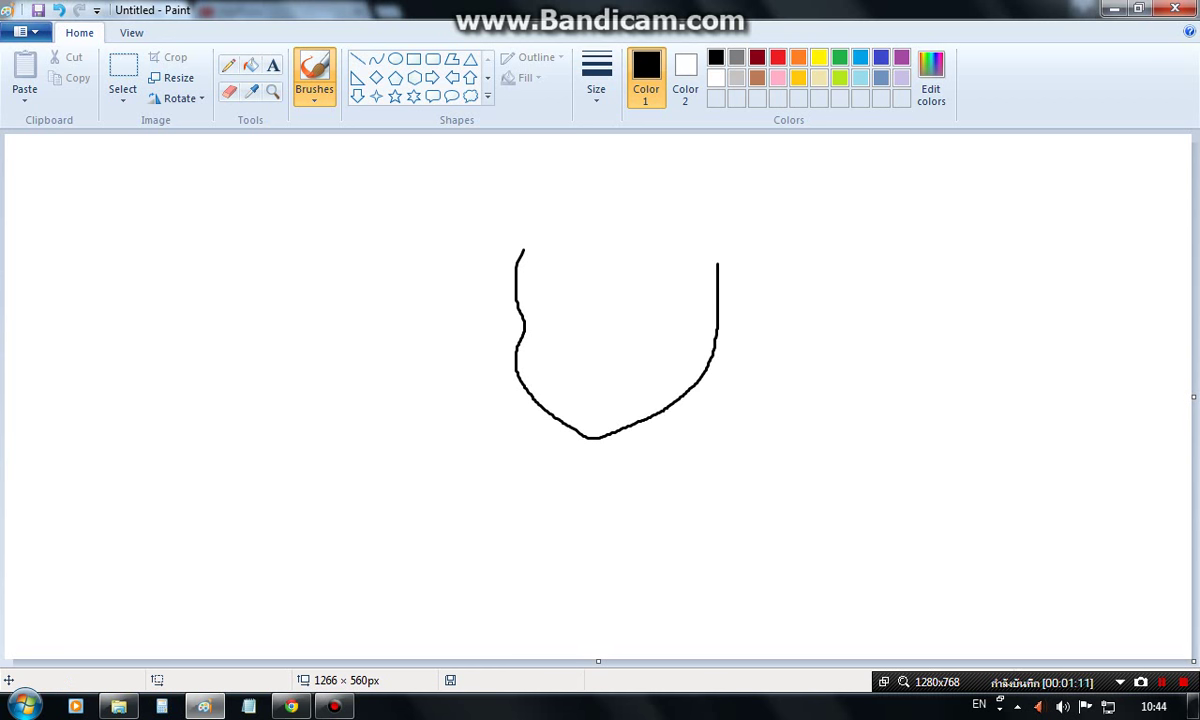
click(272, 92)
click(663, 278)
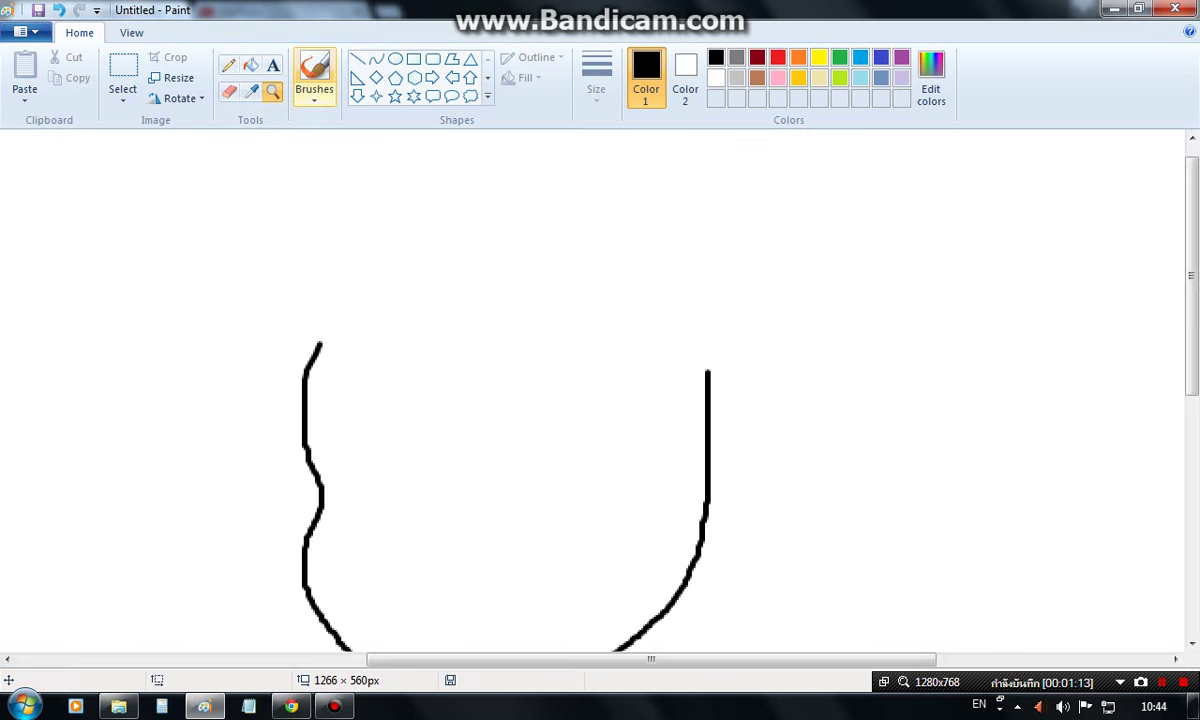
click(314, 68)
Step: Switch to the Facebook profile in the browser and reload the page
click(291, 706)
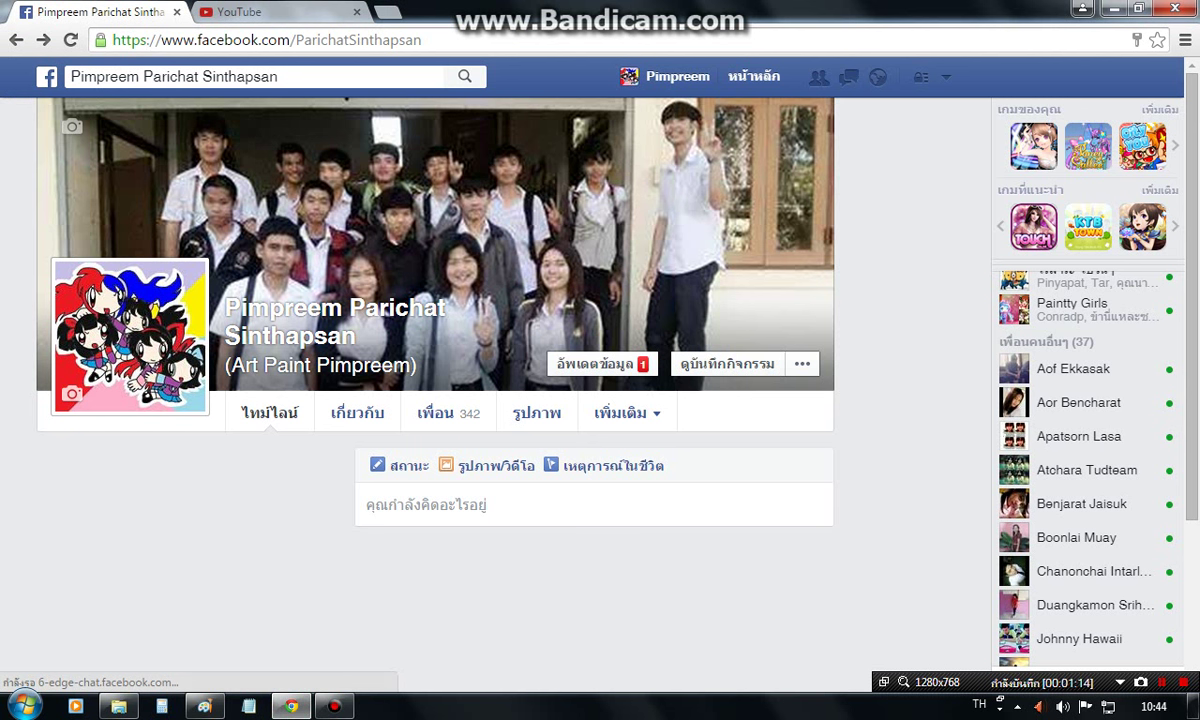
key(F5)
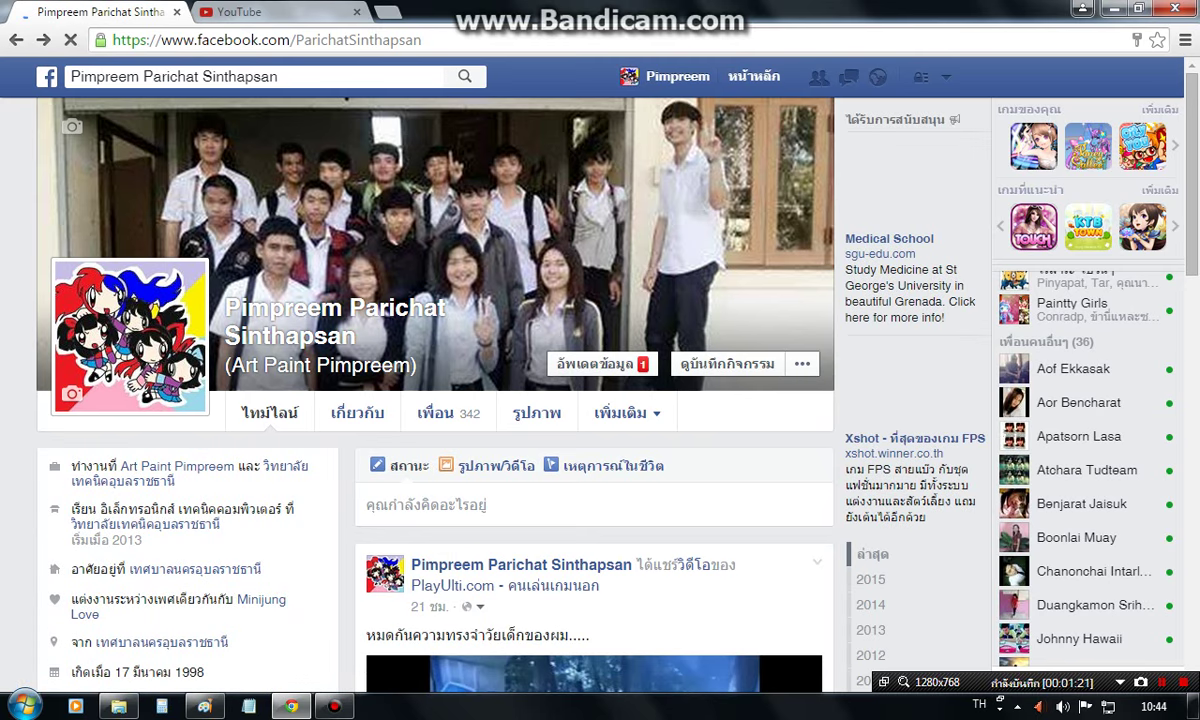
Step: Back in Paint, draw a spiky fringe across the forehead and erase the face lines that stick up above it
click(205, 706)
mouse_move(302, 301)
mouse_down()
mouse_move(288, 312)
mouse_move(269, 425)
mouse_move(338, 428)
mouse_move(397, 321)
mouse_move(423, 419)
mouse_move(716, 430)
mouse_up()
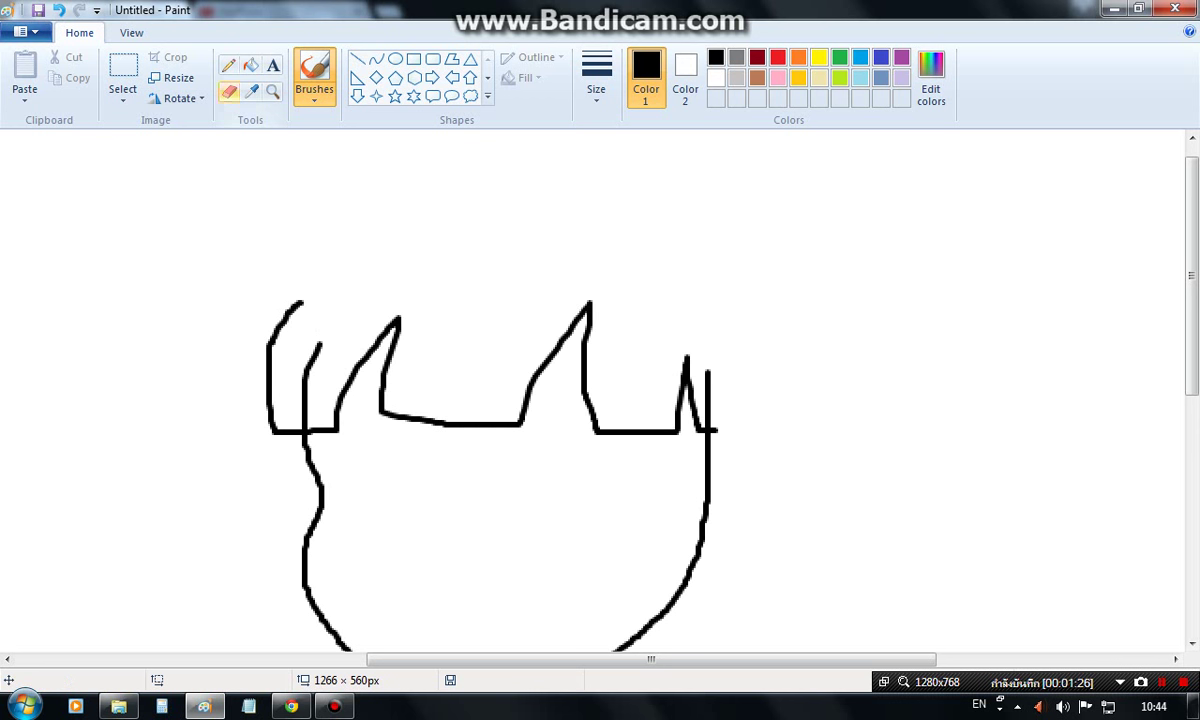
click(229, 92)
mouse_move(302, 422)
mouse_down()
mouse_move(305, 349)
mouse_move(316, 345)
mouse_up()
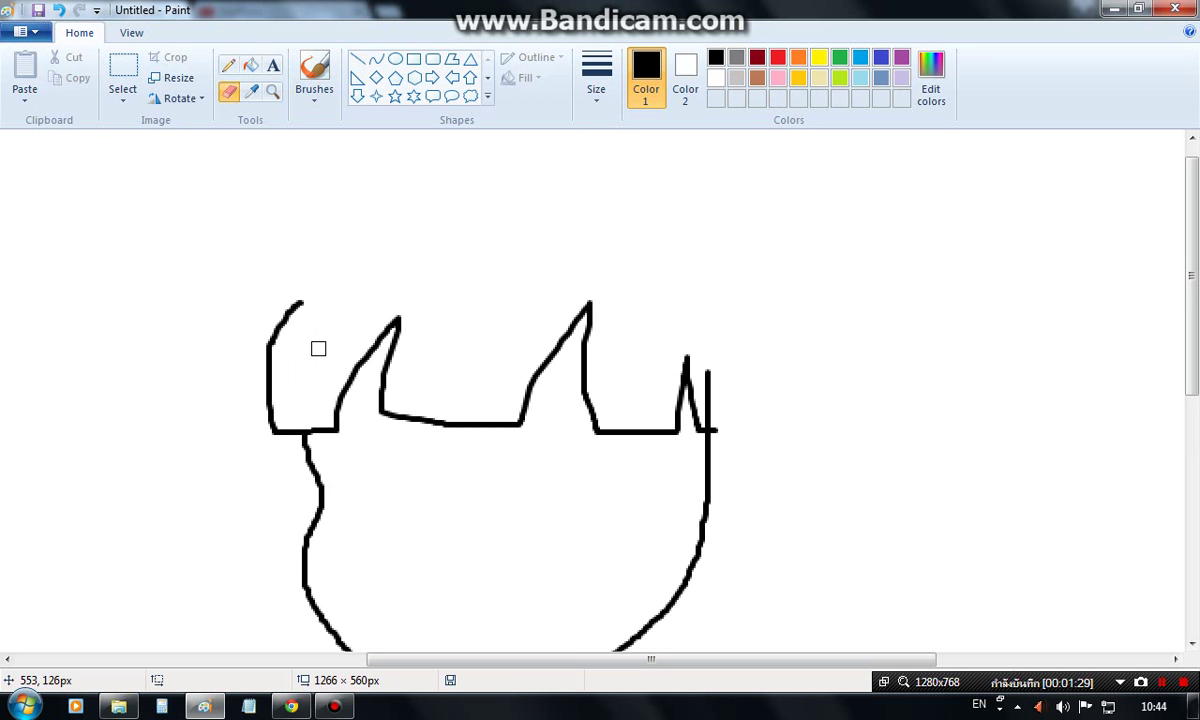
drag(710, 415, 713, 370)
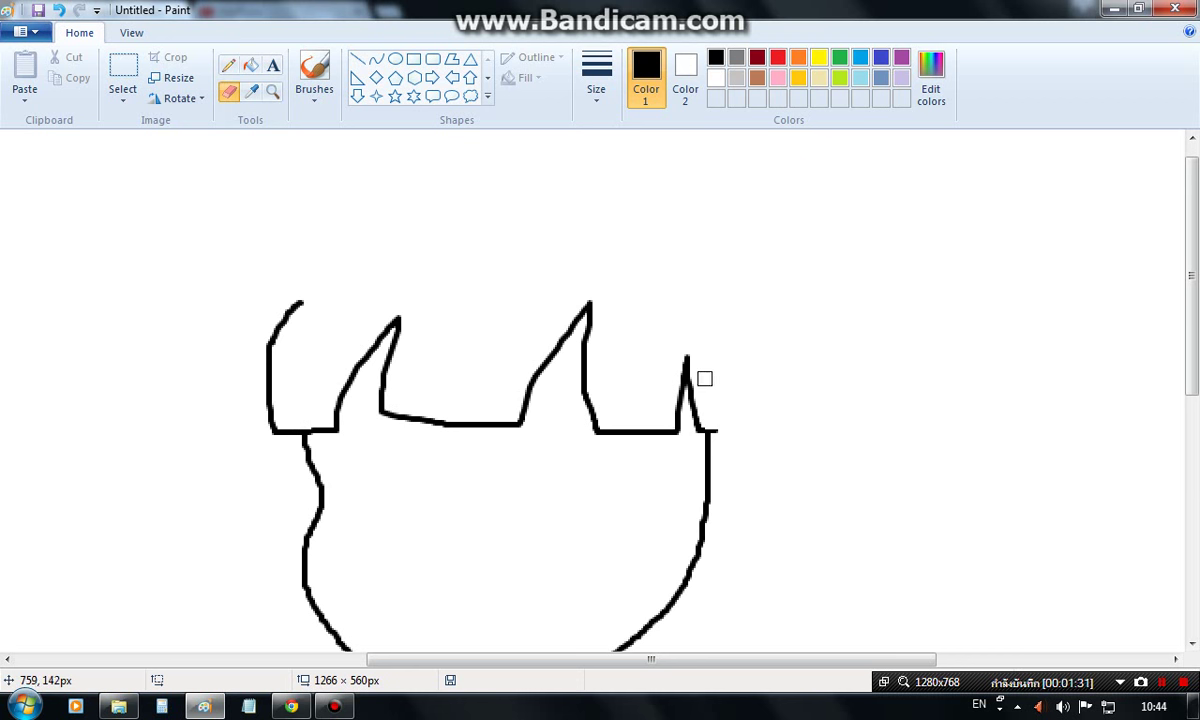
Step: Brush the rounded top of the hair from the fringe's left end over the head to the right side
click(314, 75)
scroll(300, 330, up, 1)
mouse_move(290, 335)
mouse_down()
mouse_move(319, 249)
mouse_move(447, 158)
mouse_move(541, 182)
mouse_move(561, 167)
mouse_up()
key(ctrl+z)
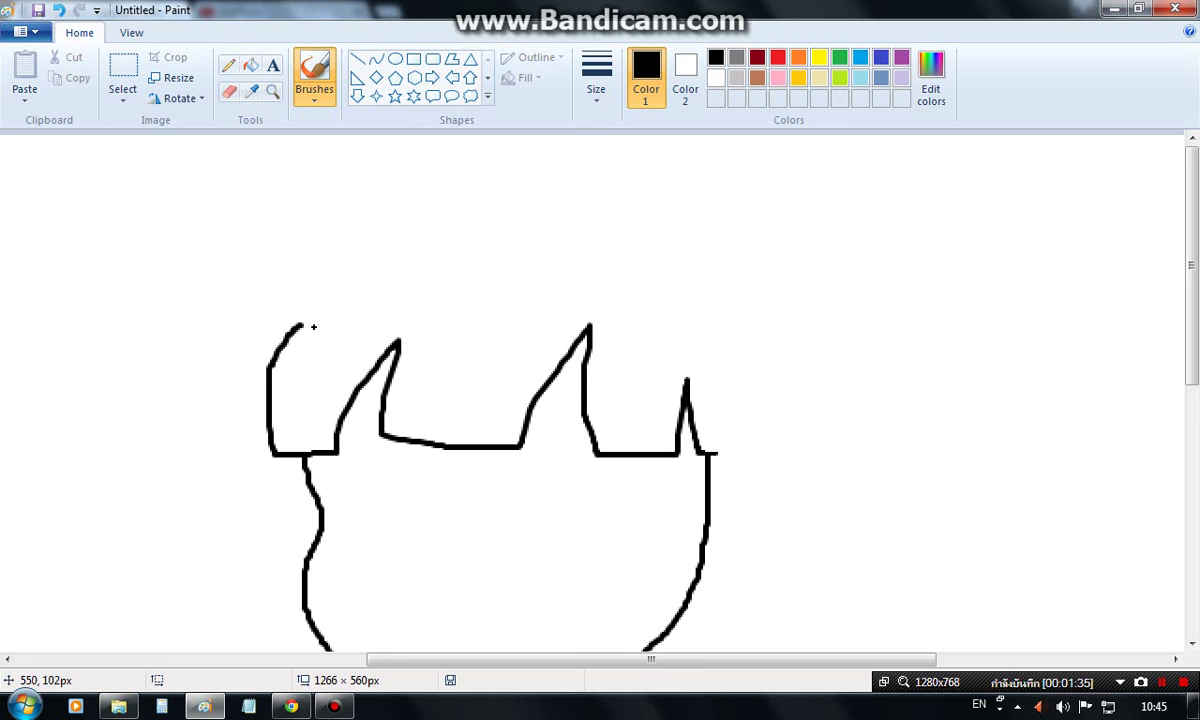
mouse_move(297, 326)
mouse_down()
mouse_move(369, 215)
mouse_move(460, 157)
mouse_move(609, 152)
mouse_move(695, 199)
mouse_move(740, 250)
mouse_move(771, 376)
mouse_up()
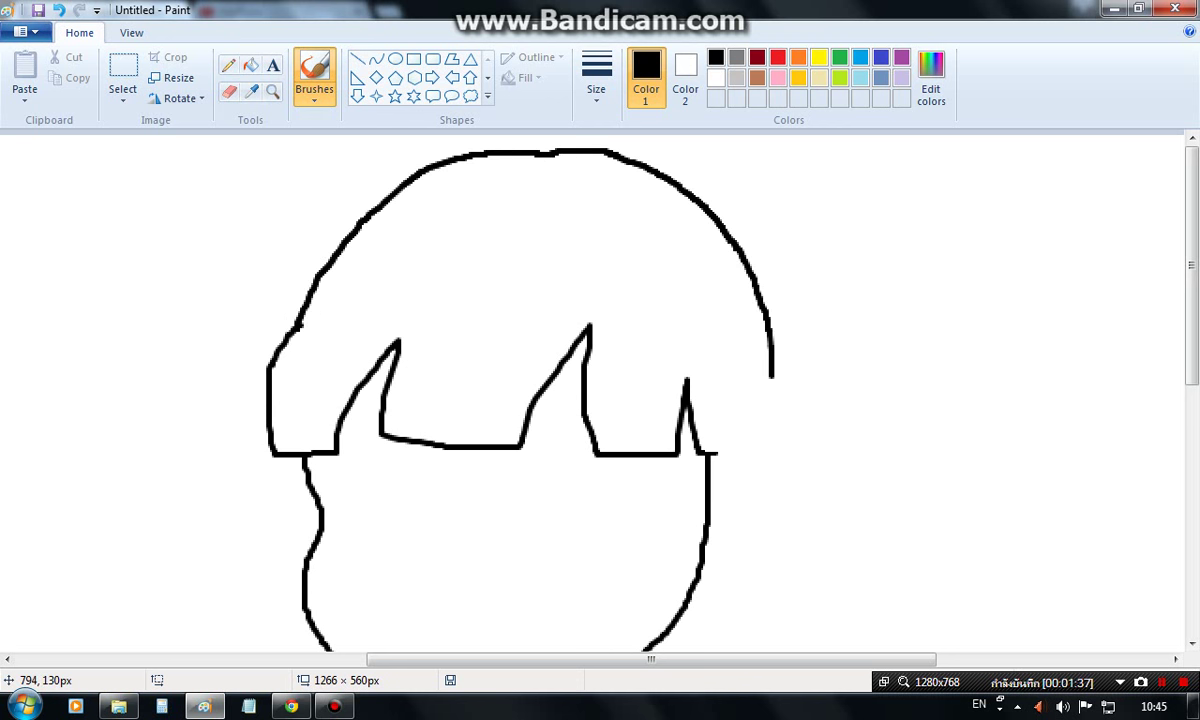
Step: Draw the side hair down both sides of the face, ending in pointed tips near the chin
scroll(771, 376, down, 5)
mouse_move(758, 132)
mouse_down()
mouse_move(648, 346)
mouse_move(612, 358)
mouse_up()
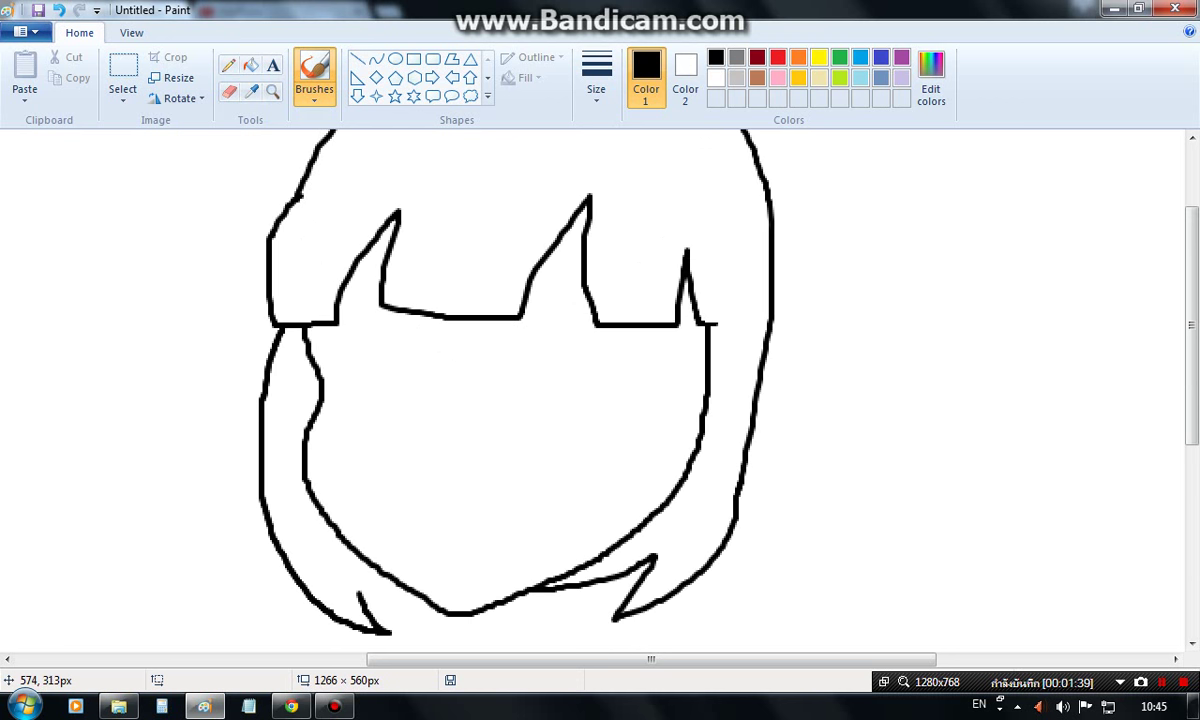
drag(350, 550, 385, 570)
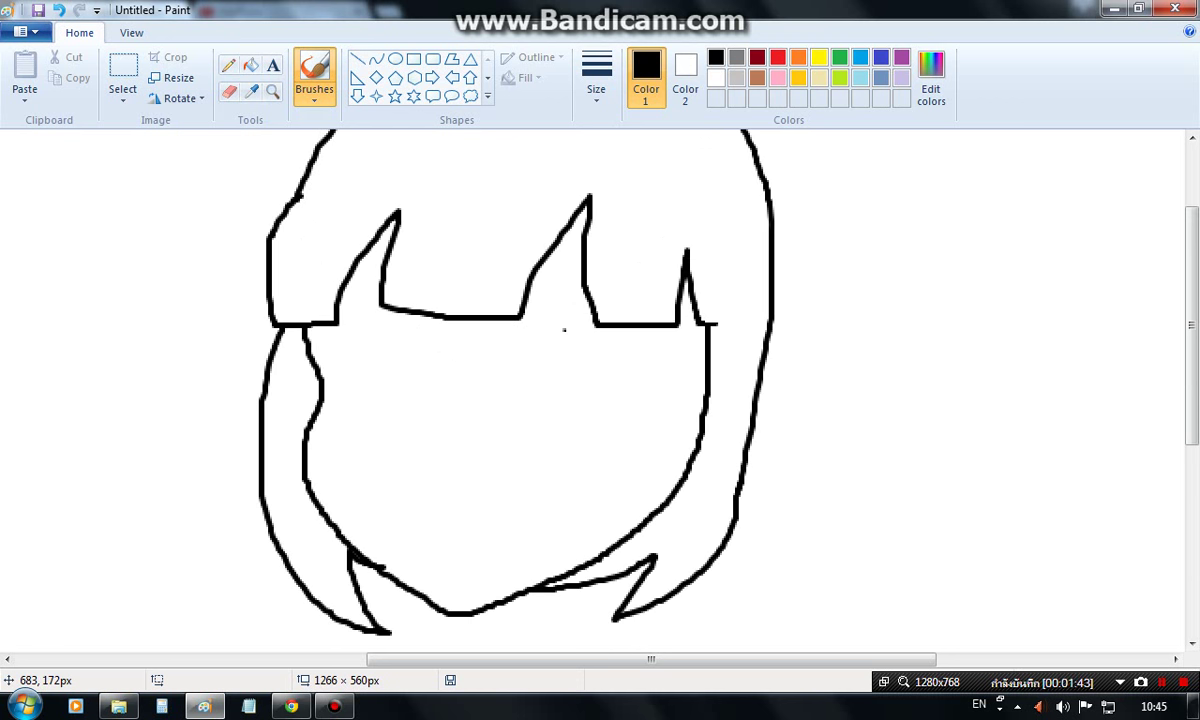
Step: Draw the face's eyebrows, upper eyelids, oval irises, small nose mark and open mouth
drag(564, 328, 681, 324)
drag(330, 318, 408, 320)
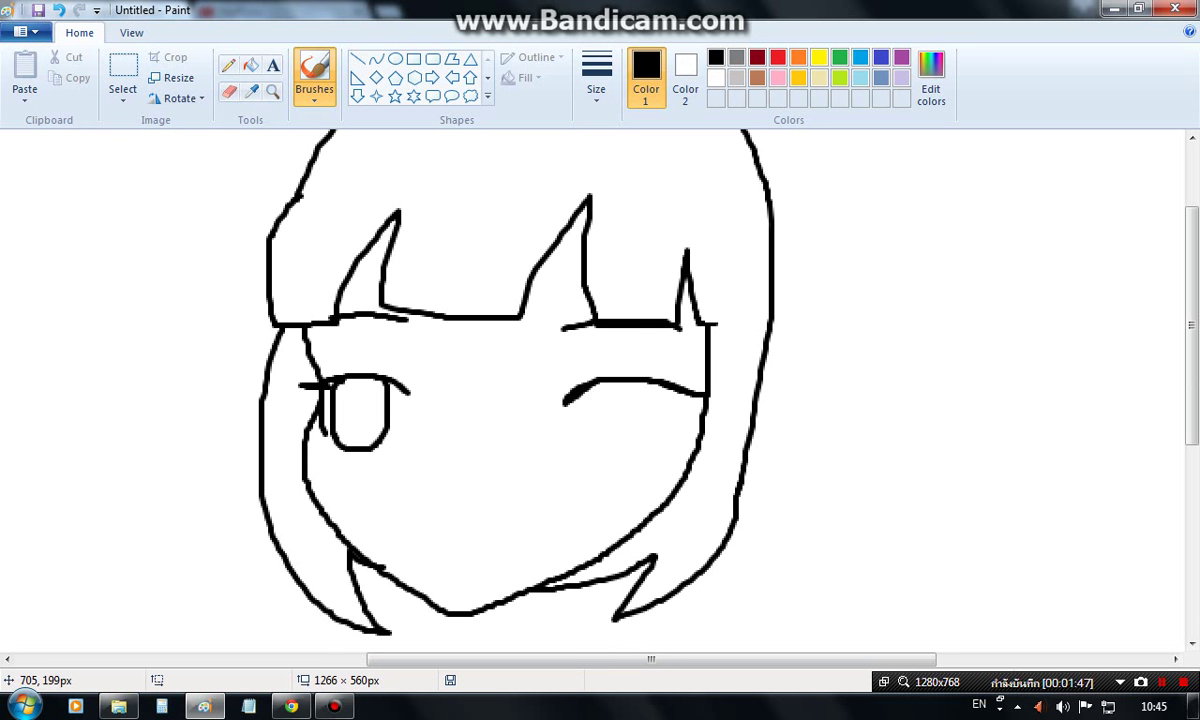
mouse_move(590, 386)
mouse_down()
mouse_move(586, 449)
mouse_move(645, 452)
mouse_up()
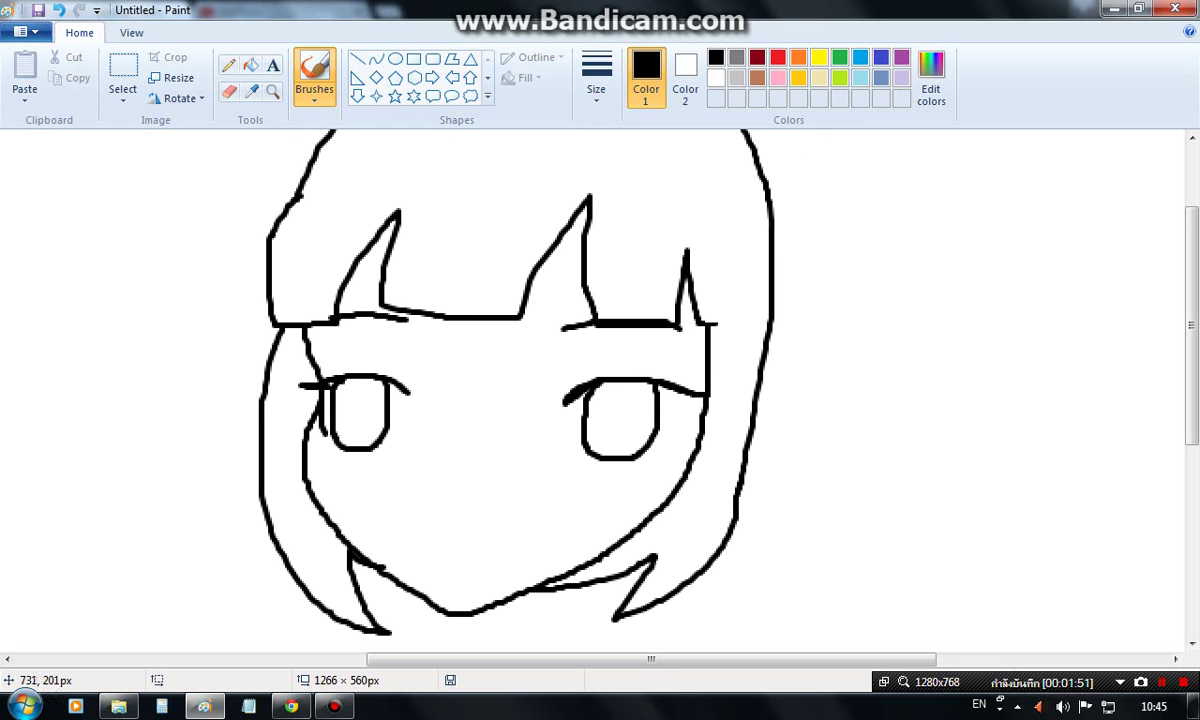
drag(656, 386, 648, 455)
drag(698, 398, 697, 445)
drag(564, 380, 580, 372)
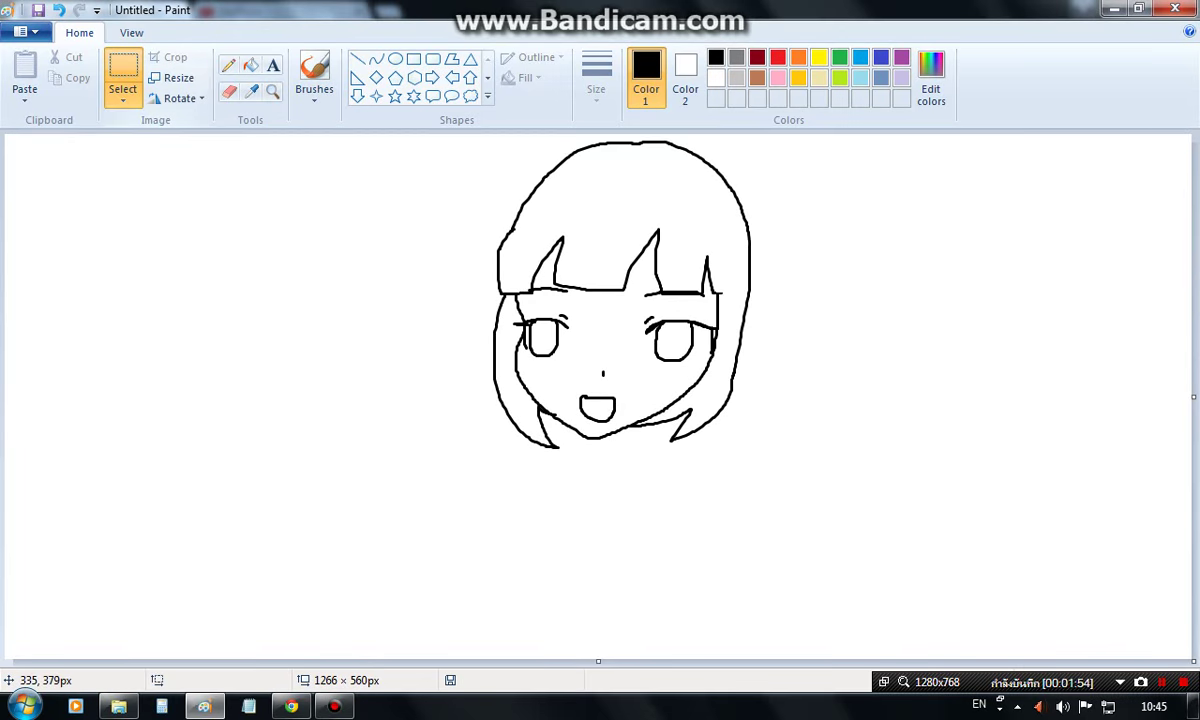
Step: Select an area of about 718 × 412 px around the finished head and move it to the left side of the canvas
drag(1010, 136, 338, 518)
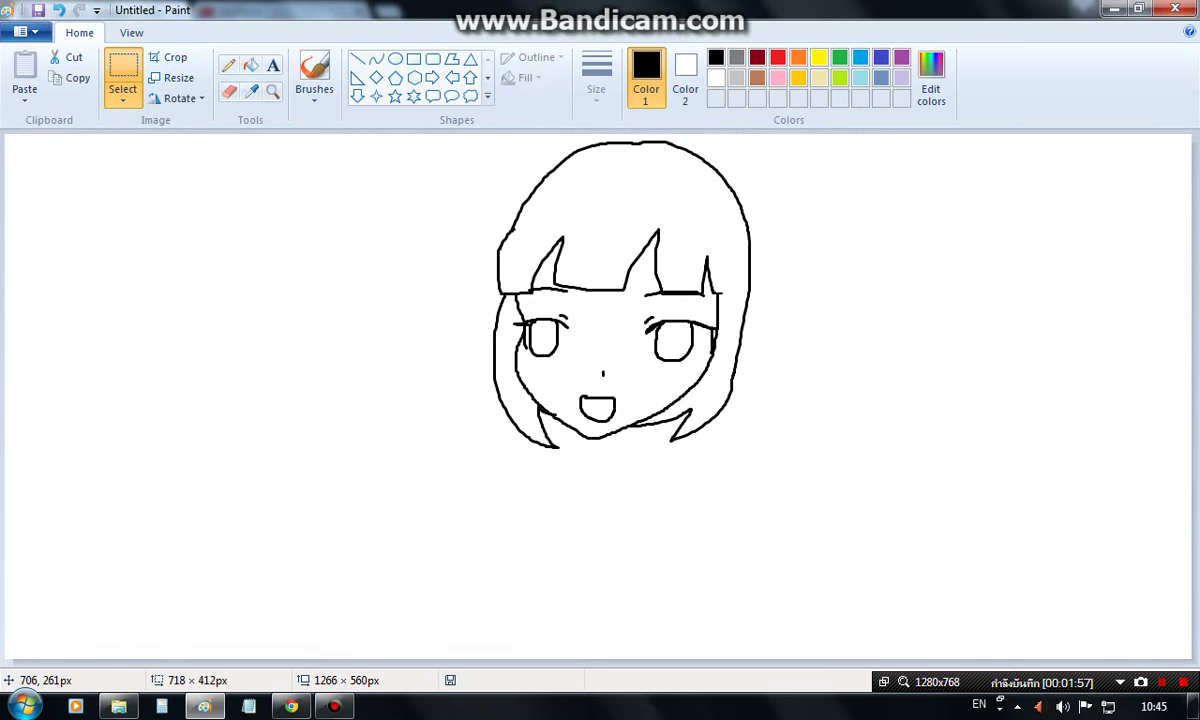
mouse_move(667, 379)
mouse_down()
mouse_move(347, 426)
mouse_move(353, 402)
mouse_up()
right_click(914, 375)
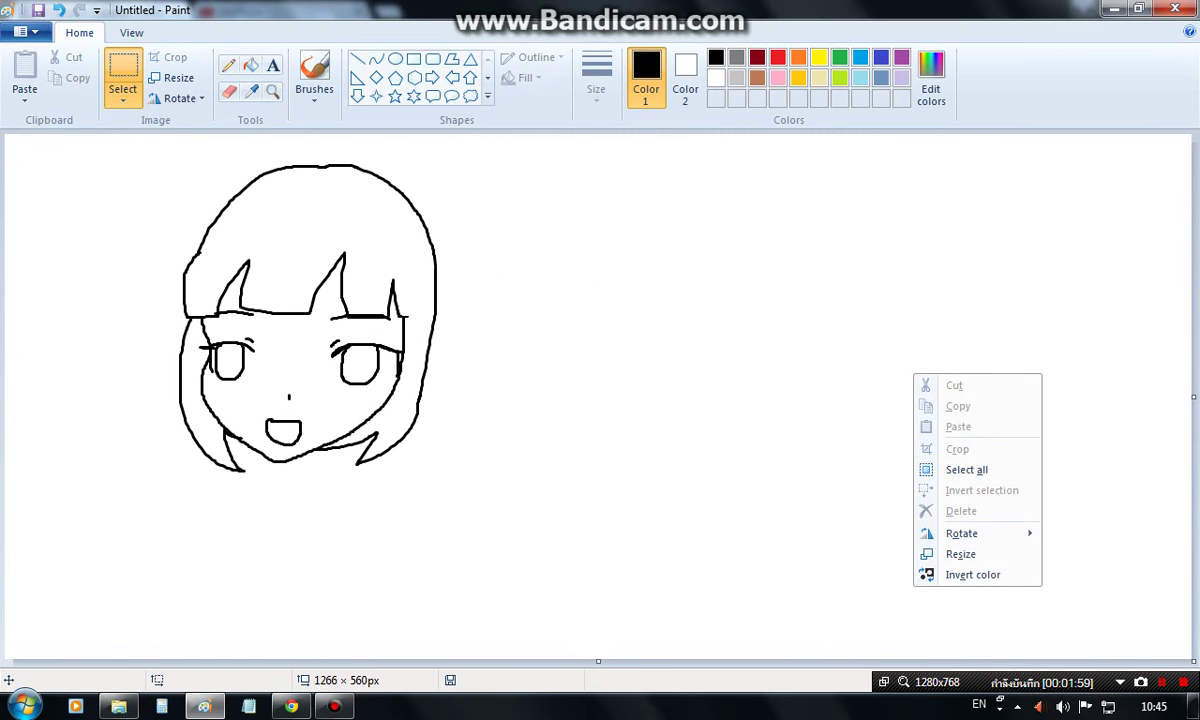
Step: Check the Facebook profile page in the browser and return to Paint with the brush selected
click(273, 92)
click(291, 706)
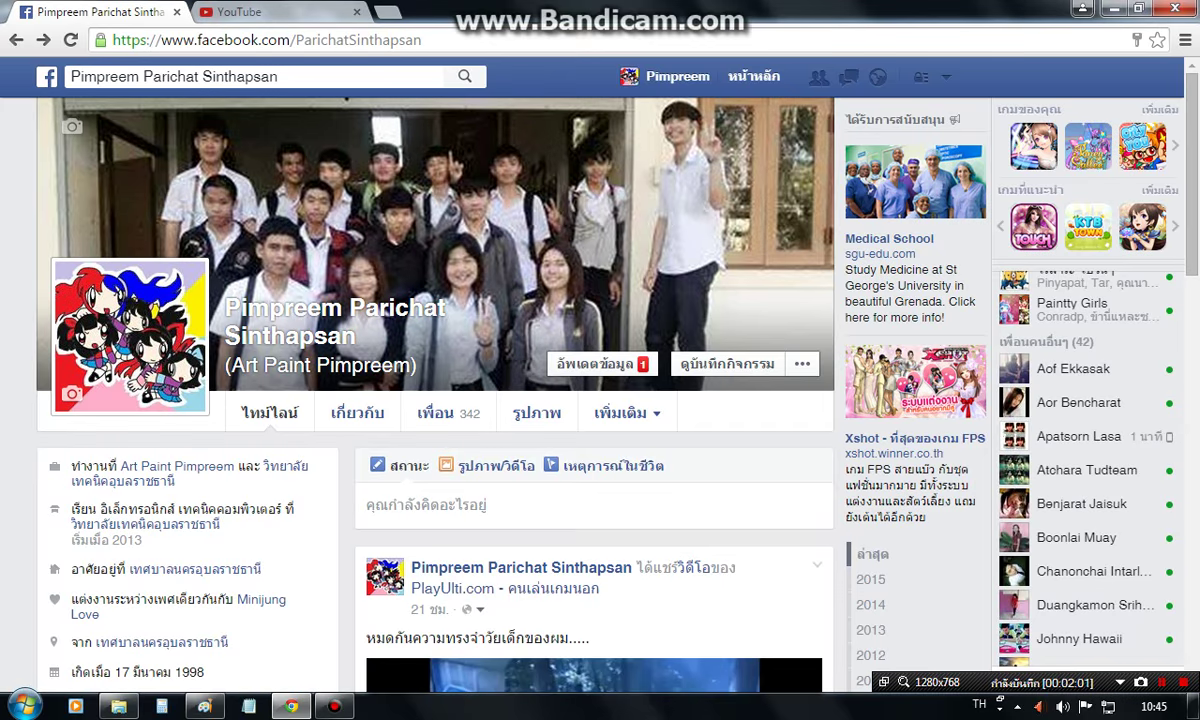
click(334, 706)
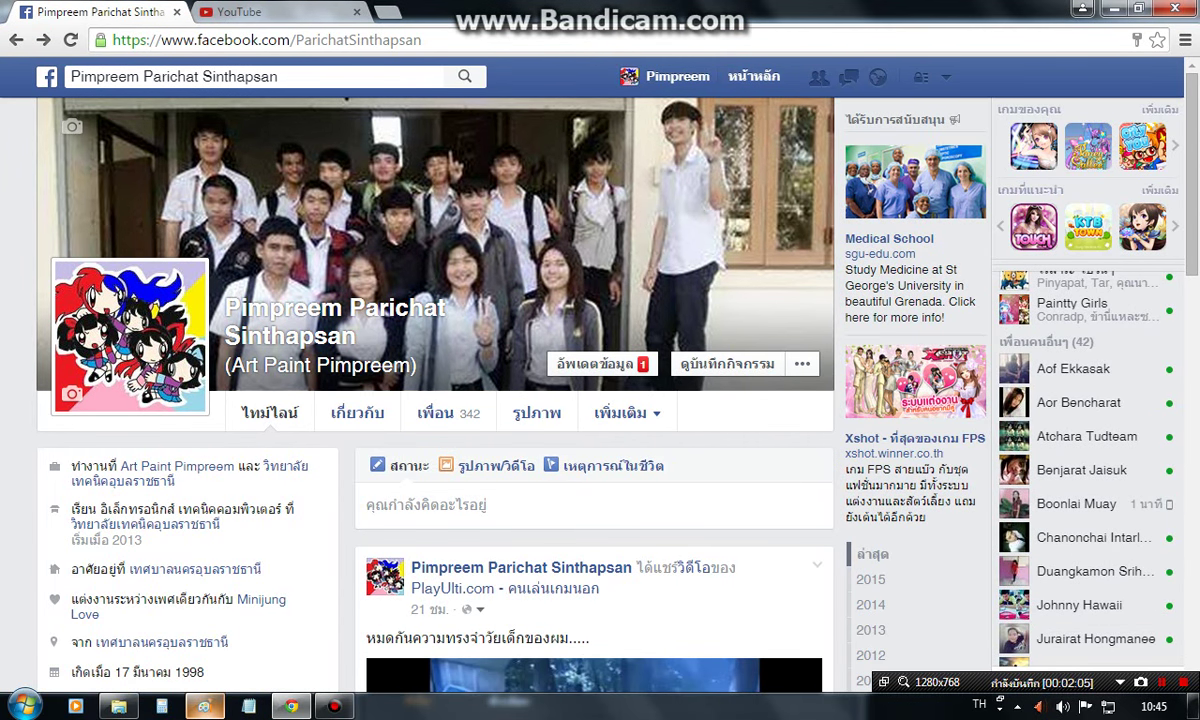
click(204, 707)
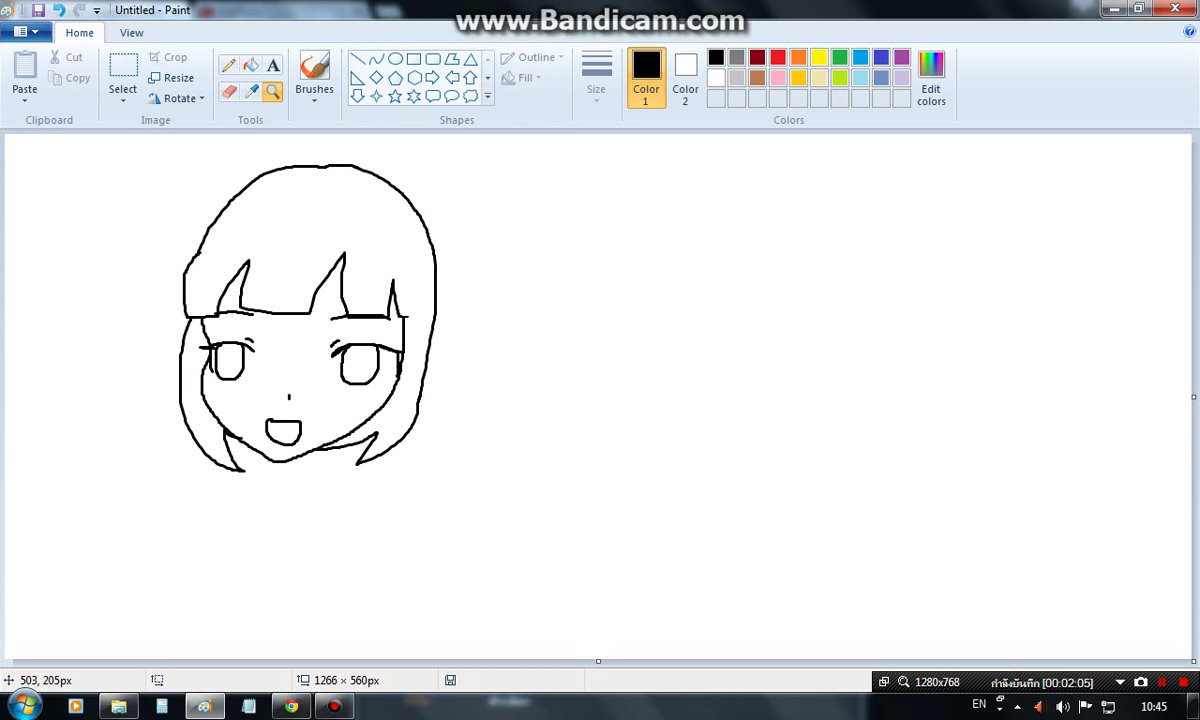
click(395, 353)
right_click(396, 350)
click(314, 80)
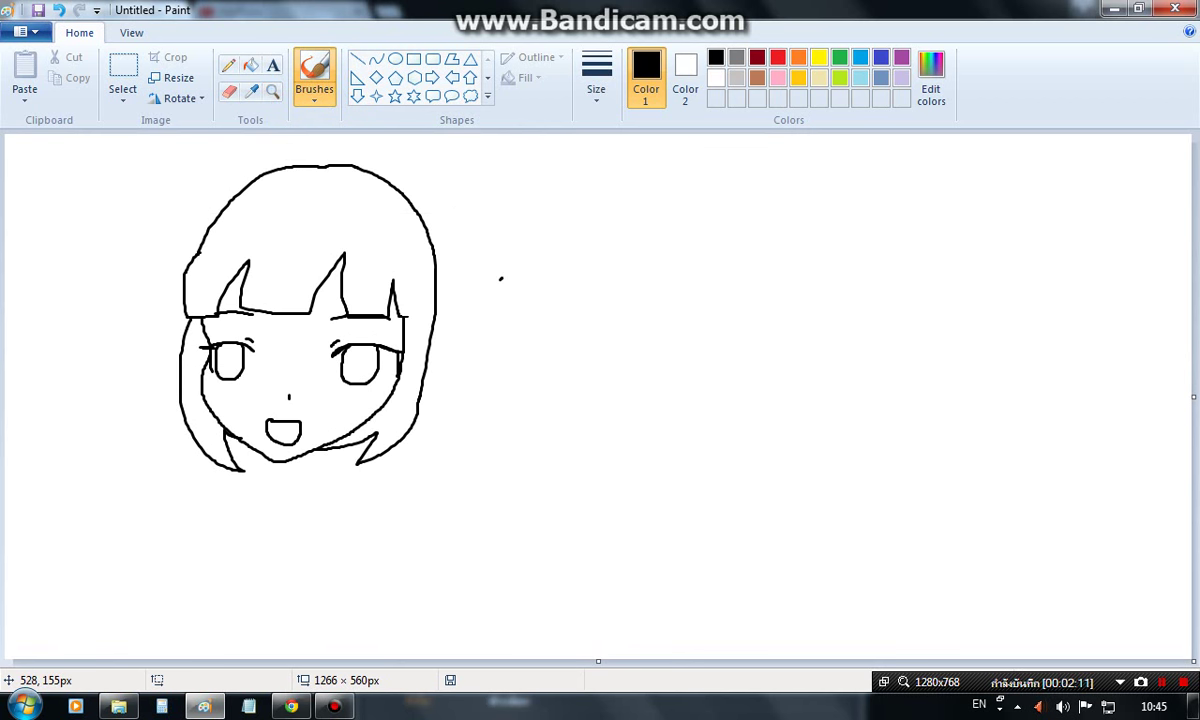
mouse_move(501, 279)
mouse_down()
mouse_move(477, 325)
mouse_move(466, 386)
mouse_up()
key(ctrl+z)
key(ctrl+z)
drag(500, 312, 502, 418)
key(ctrl+z)
Step: Draw the outline of a second face to the right of the first head, with a pointed hairline across its forehead
drag(509, 305, 502, 370)
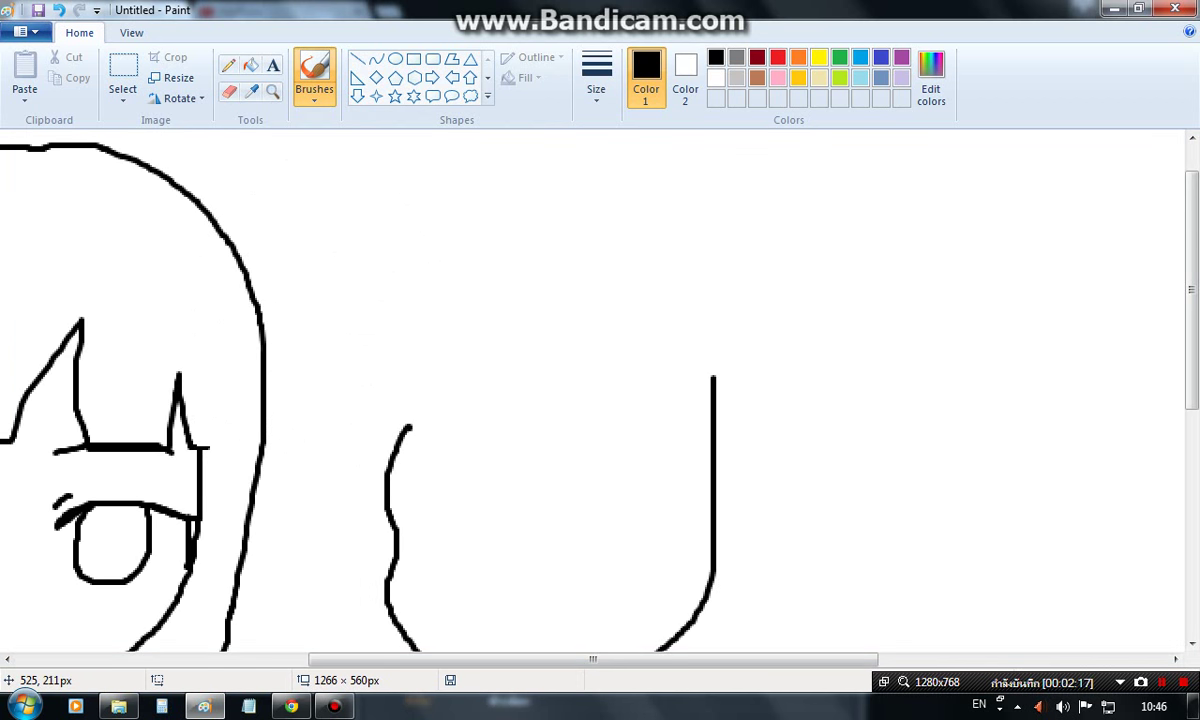
mouse_move(384, 472)
mouse_down()
mouse_move(382, 411)
mouse_move(456, 325)
mouse_move(640, 425)
mouse_move(706, 540)
mouse_up()
scroll(705, 540, down, 3)
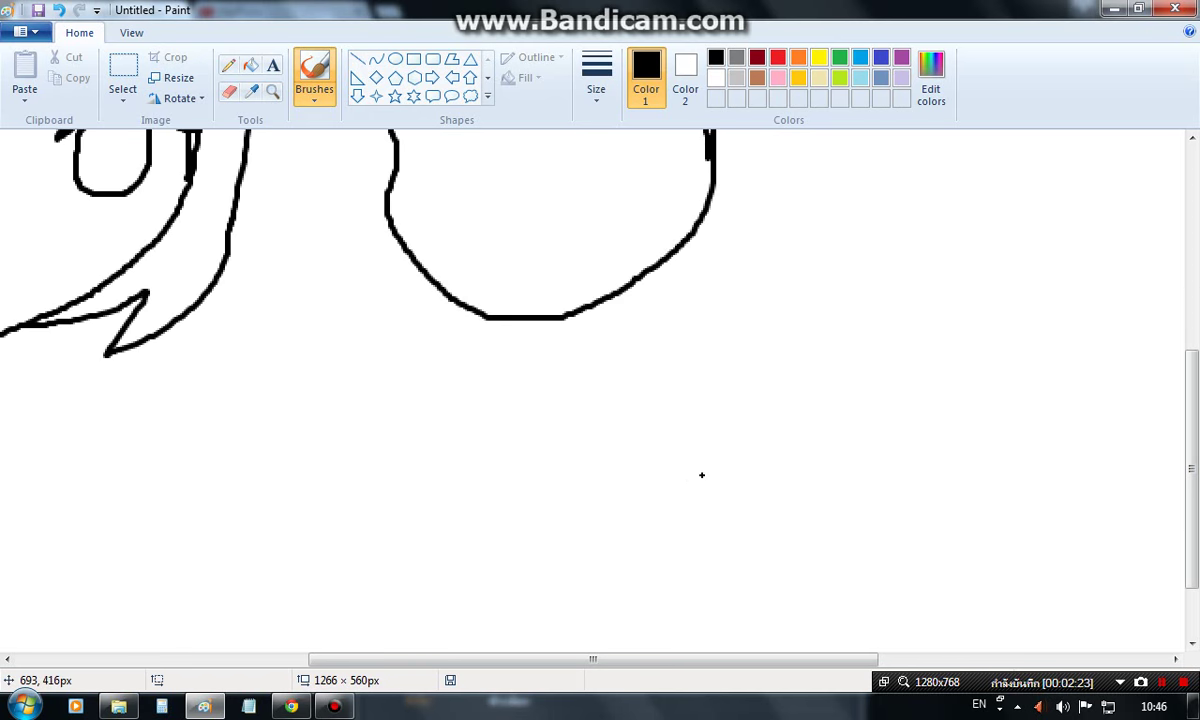
Step: Draw two thick, arched eyebrows on the second face, one across each end of the hairline
scroll(702, 474, up, 2)
mouse_move(579, 311)
mouse_down()
mouse_move(645, 280)
mouse_move(678, 289)
mouse_up()
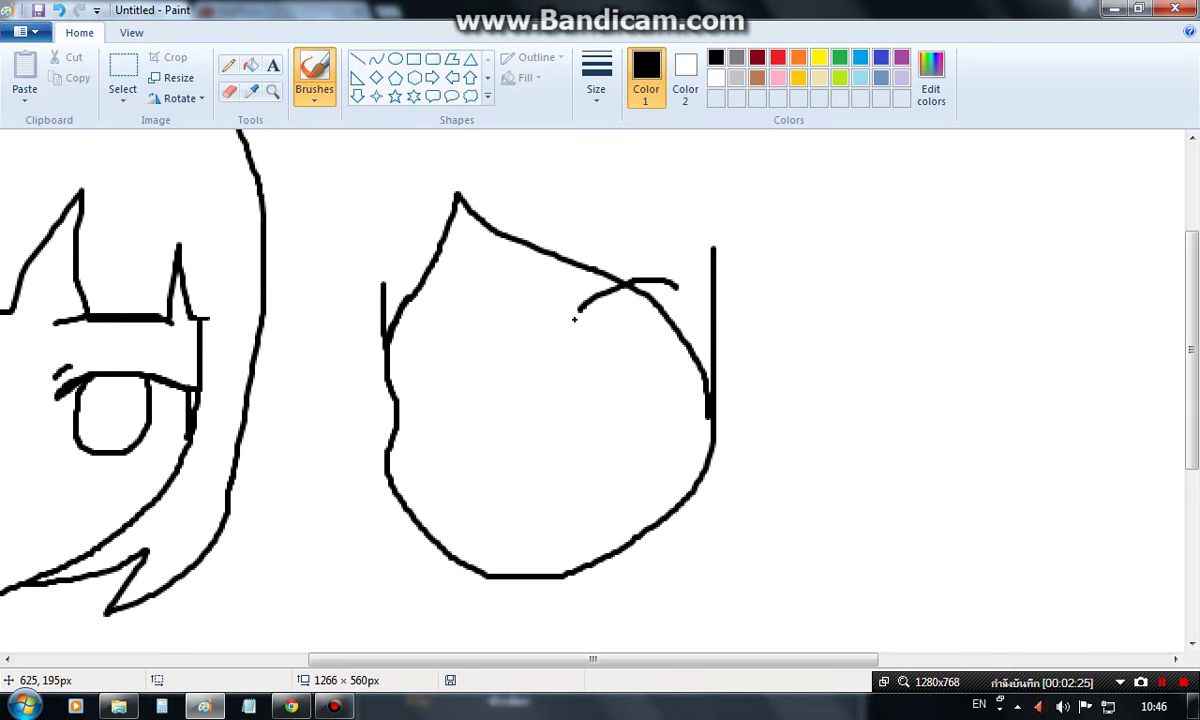
drag(583, 308, 648, 283)
key(ctrl+z)
mouse_move(580, 310)
mouse_down()
mouse_move(611, 288)
mouse_move(688, 286)
mouse_up()
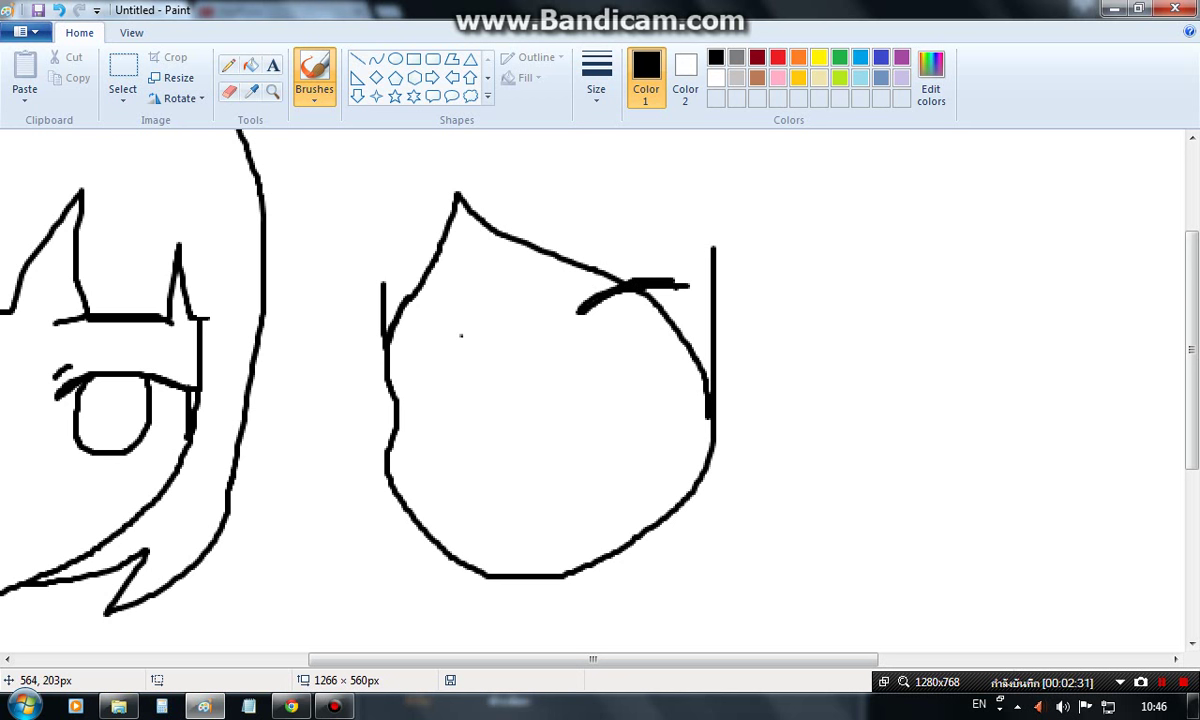
mouse_move(458, 335)
mouse_down()
mouse_move(422, 310)
mouse_move(375, 313)
mouse_up()
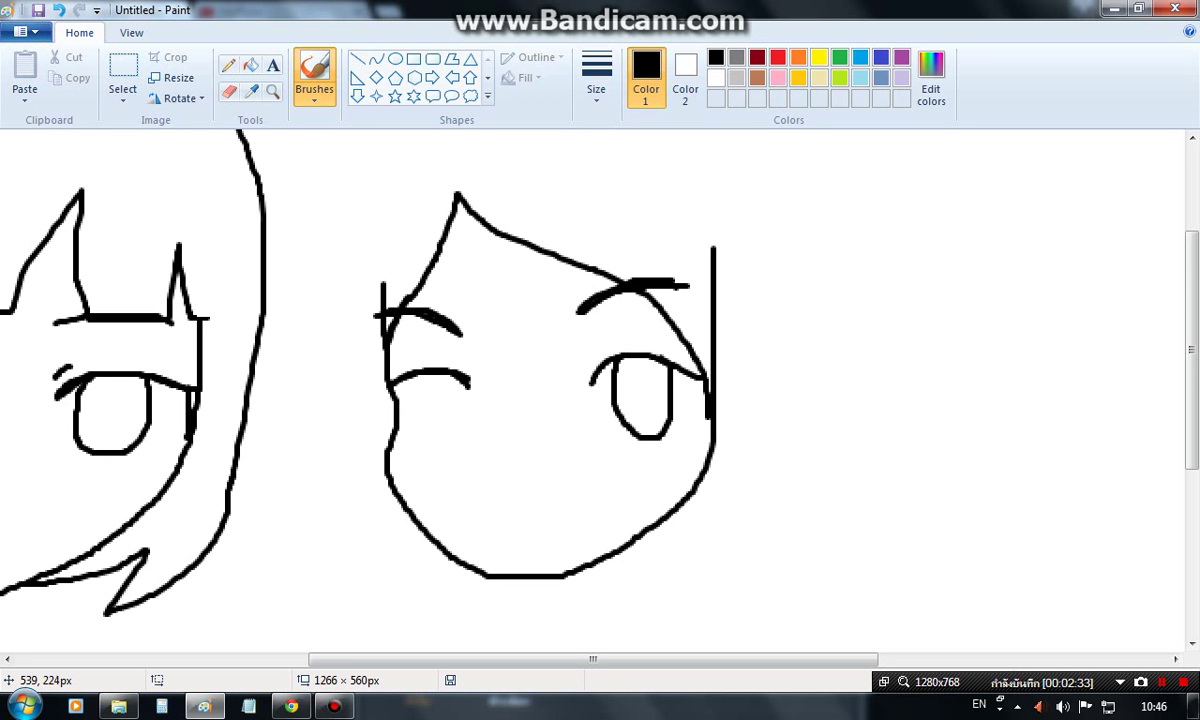
Step: Draw the second face's upper eyelids and oval irises, a small nose mark and a slanted smile
mouse_move(412, 375)
mouse_down()
mouse_move(411, 398)
mouse_move(470, 398)
mouse_up()
drag(546, 469, 547, 478)
drag(528, 539, 597, 511)
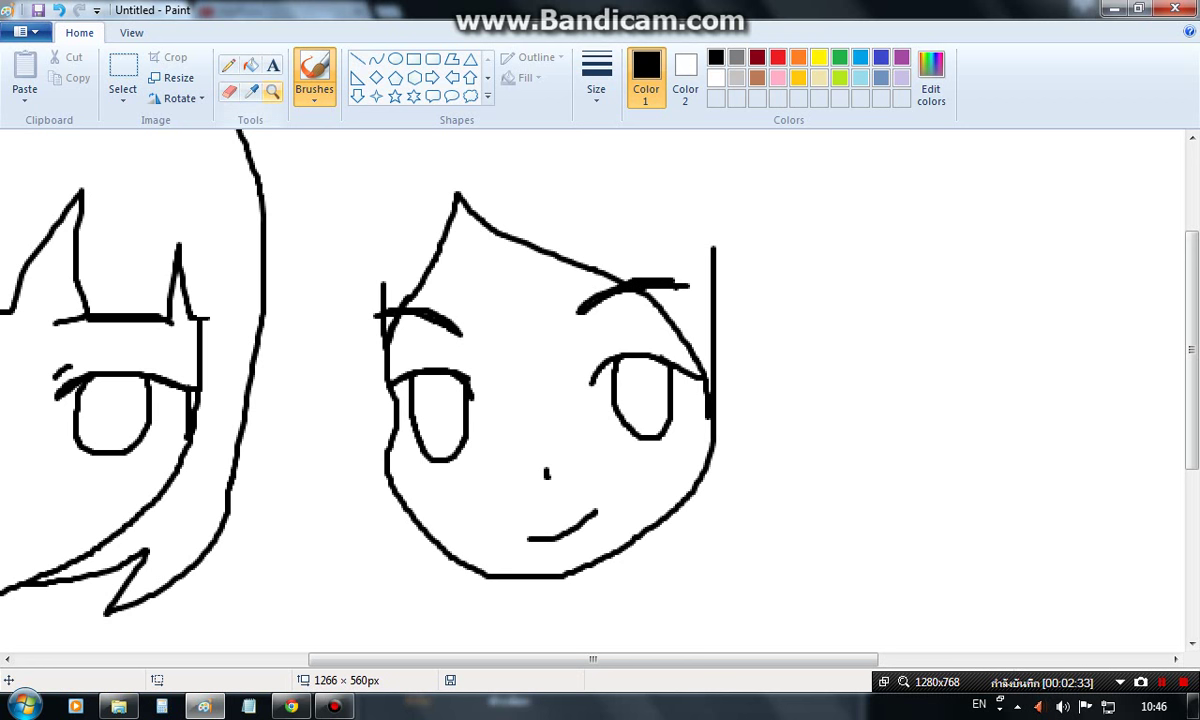
Step: Erase the excess vertical lines sticking up beside the second face
click(272, 92)
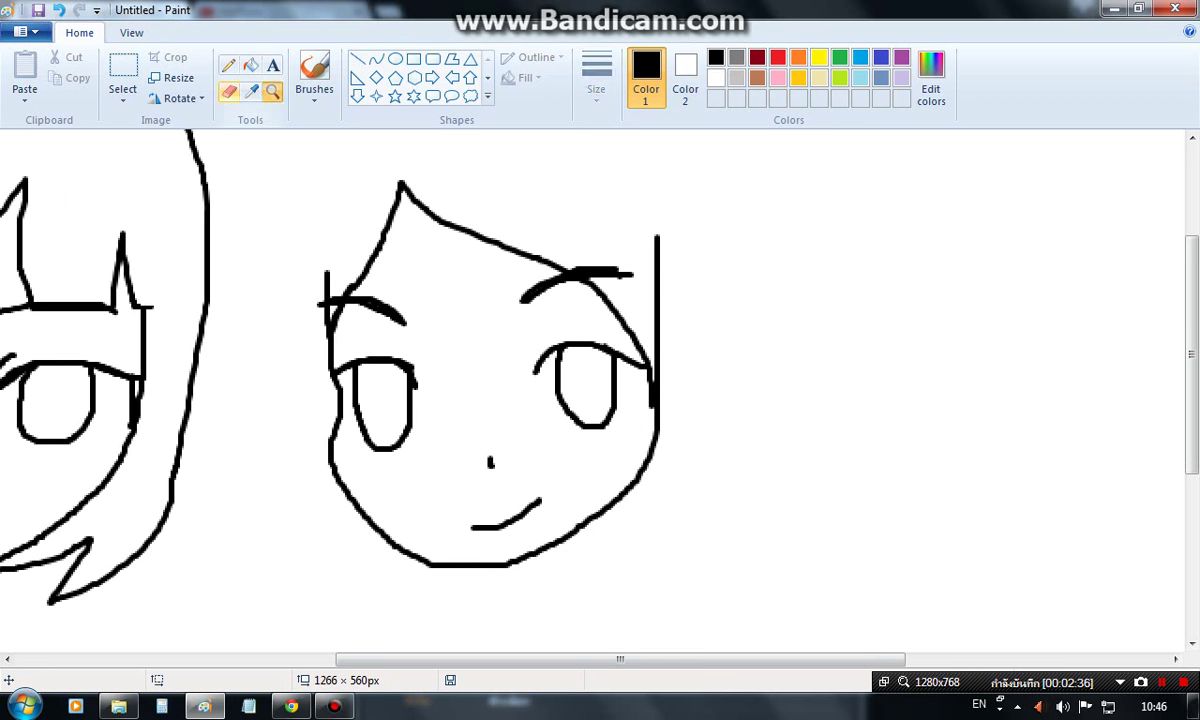
click(228, 92)
click(334, 706)
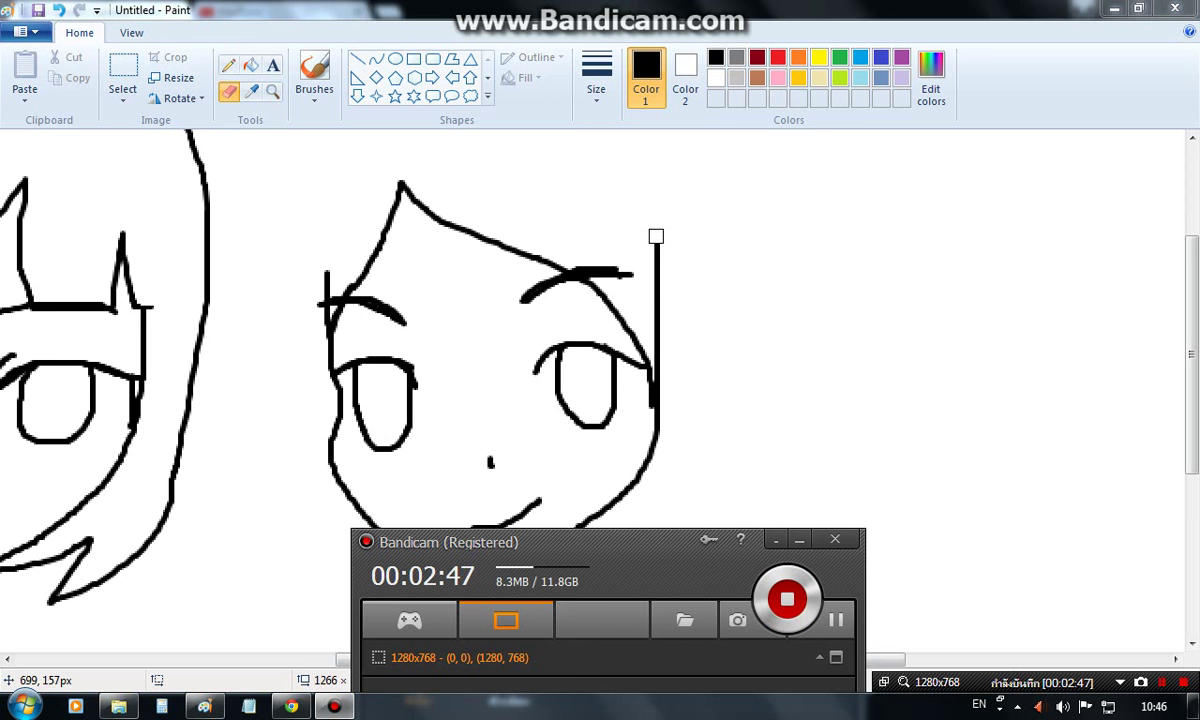
drag(656, 234, 659, 268)
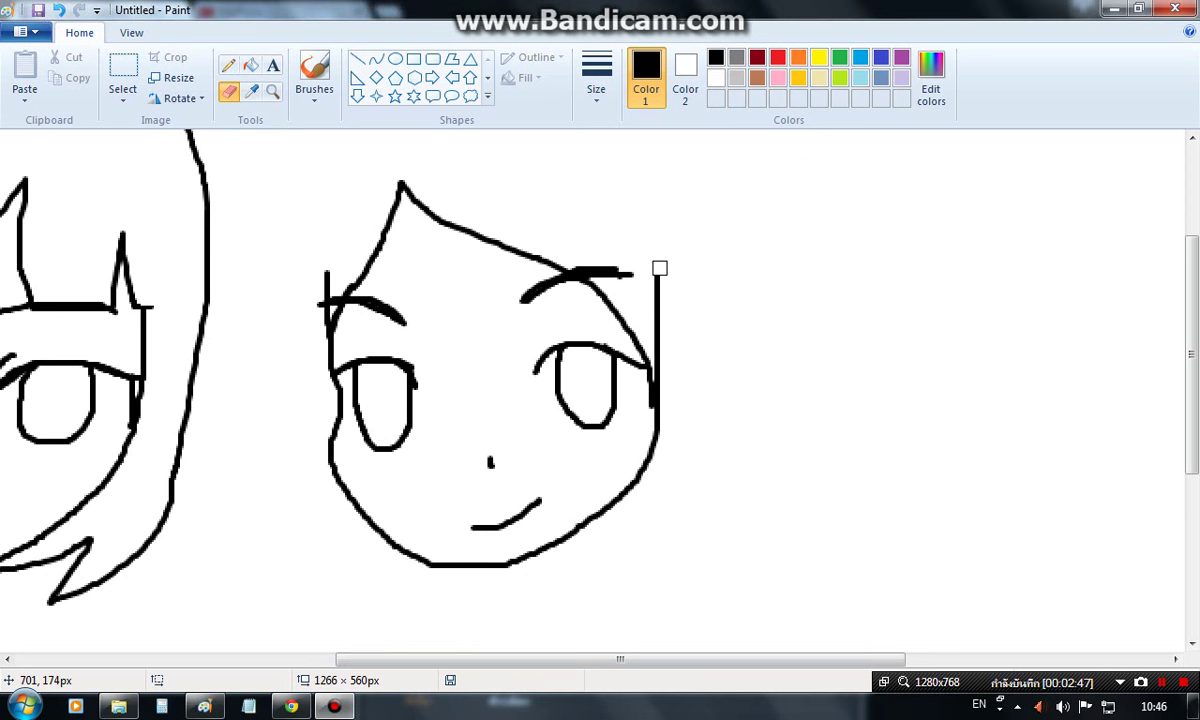
Step: Return to Paint from the browser and draw a rounded hair outline over the second head from cheek to cheek
click(204, 706)
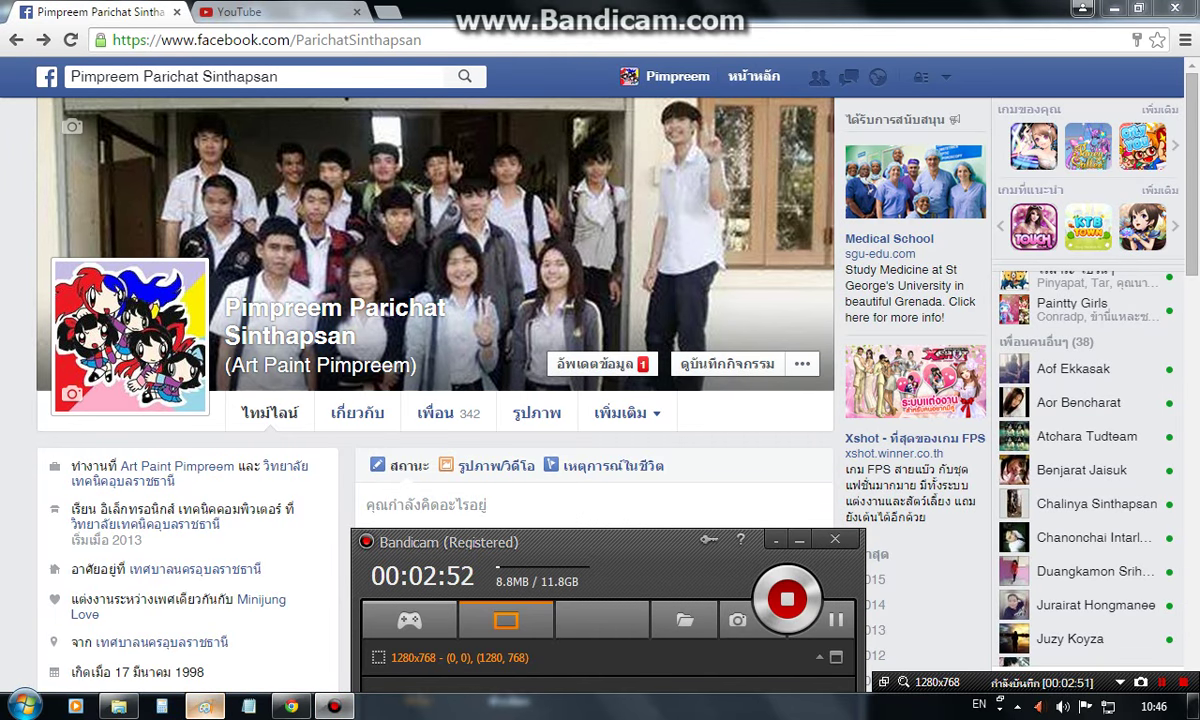
click(204, 706)
scroll(501, 249, up, 3)
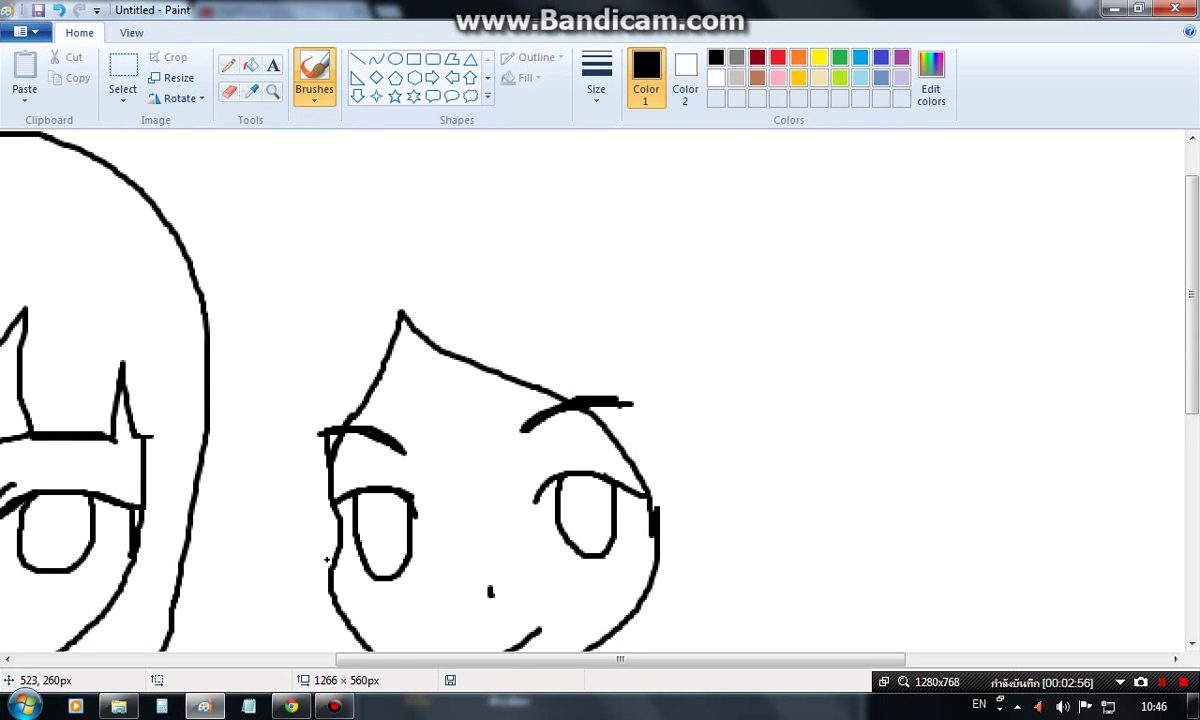
mouse_move(330, 560)
mouse_down()
mouse_move(290, 360)
mouse_move(286, 265)
mouse_move(330, 202)
mouse_move(439, 170)
mouse_move(575, 162)
mouse_move(611, 207)
mouse_move(688, 468)
mouse_move(655, 578)
mouse_up()
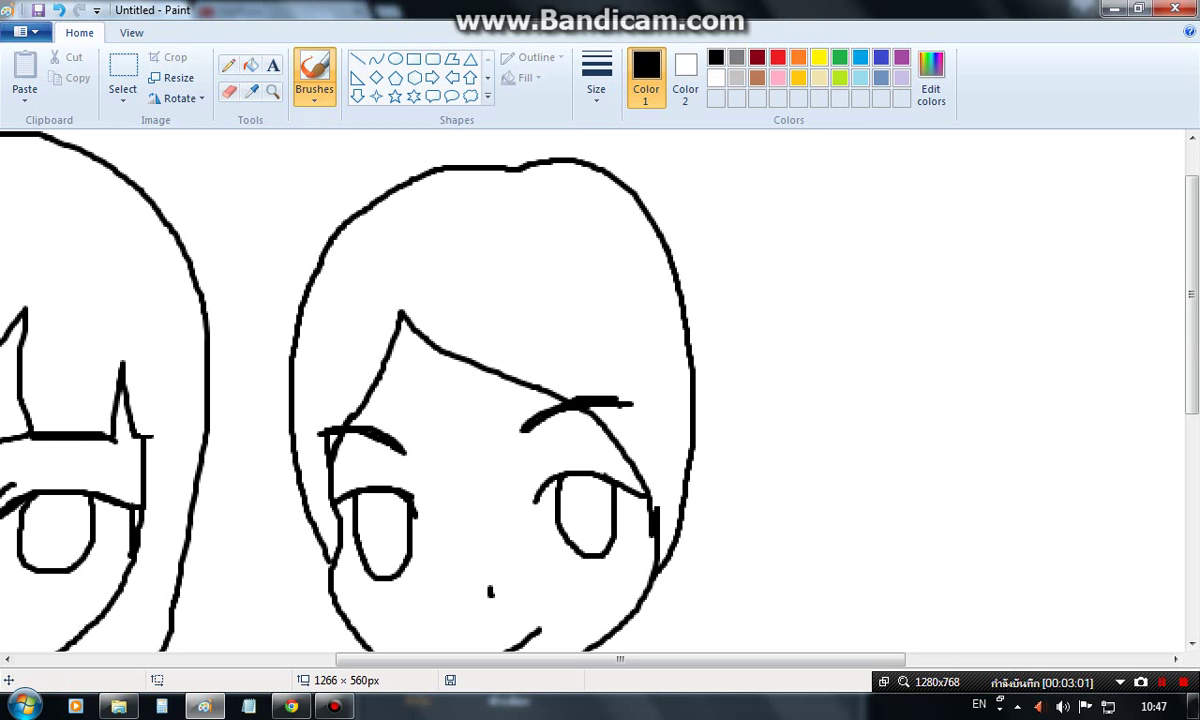
Step: Draw two neck lines below the second head and the first neck line below the first head's chin
click(272, 91)
right_click(584, 410)
click(514, 526)
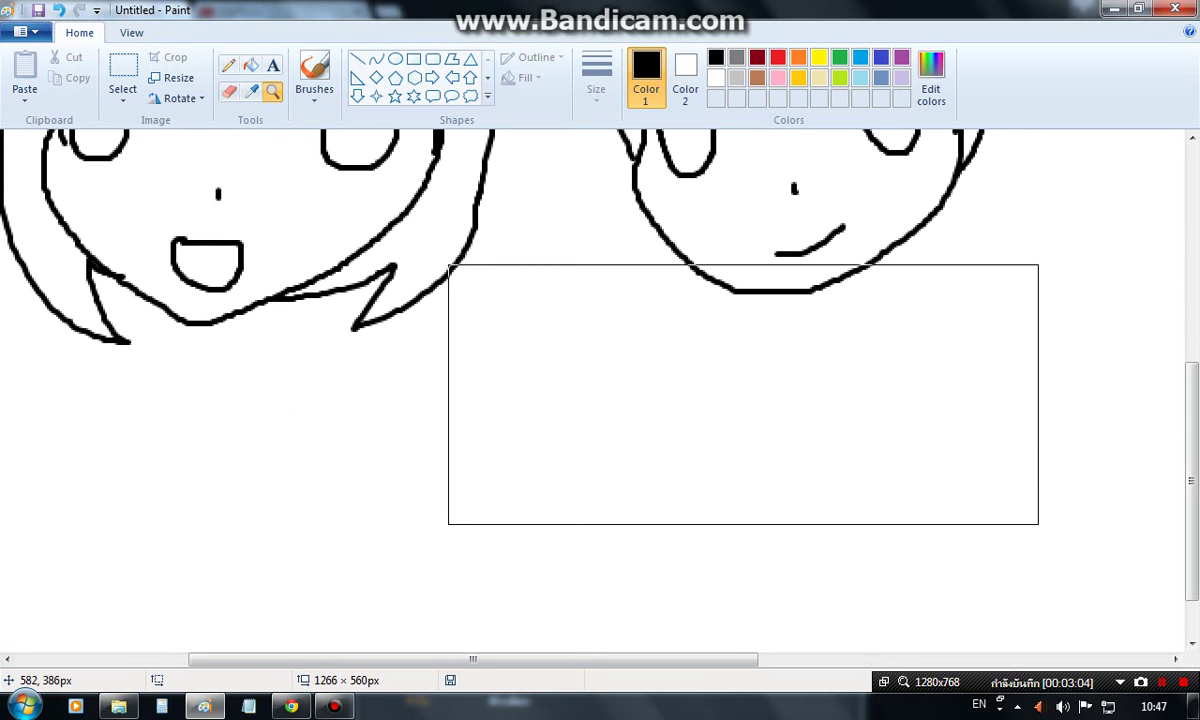
right_click(645, 410)
drag(642, 415, 628, 475)
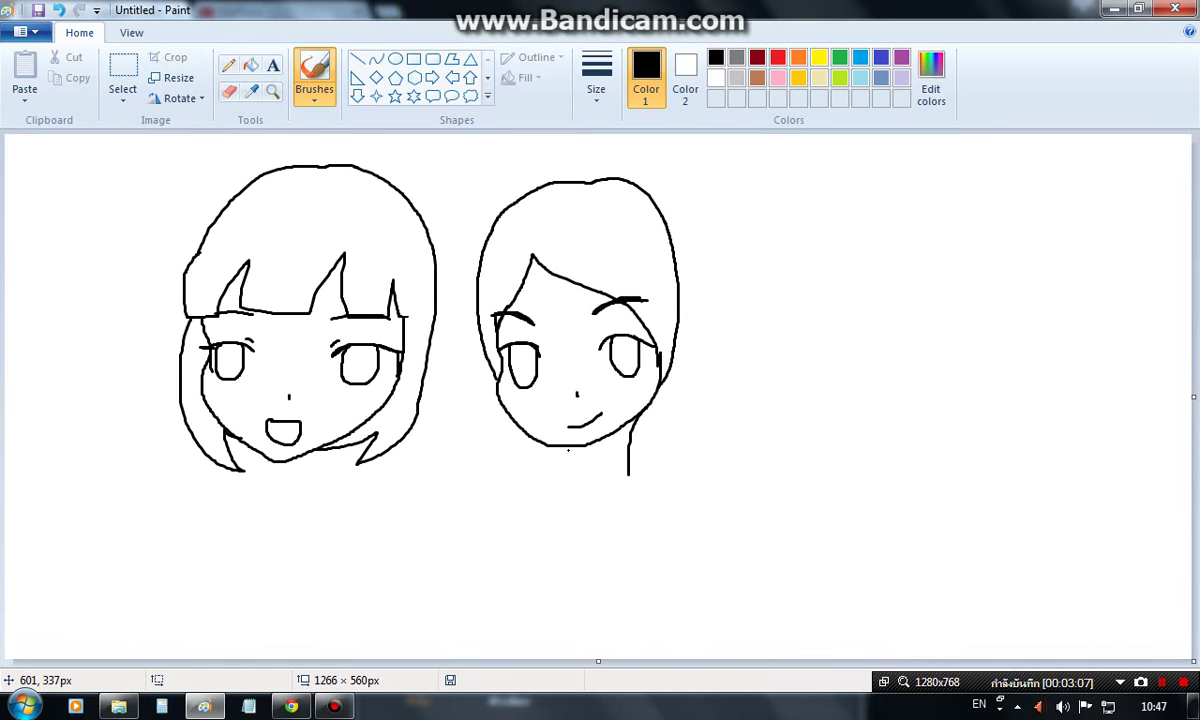
drag(568, 451, 569, 481)
drag(282, 461, 282, 496)
Step: Draw the shoulders and outer arm lines of both figures down to the canvas's lower edge, completing their necks
mouse_move(339, 450)
mouse_down()
mouse_move(350, 502)
mouse_move(427, 498)
mouse_move(442, 658)
mouse_up()
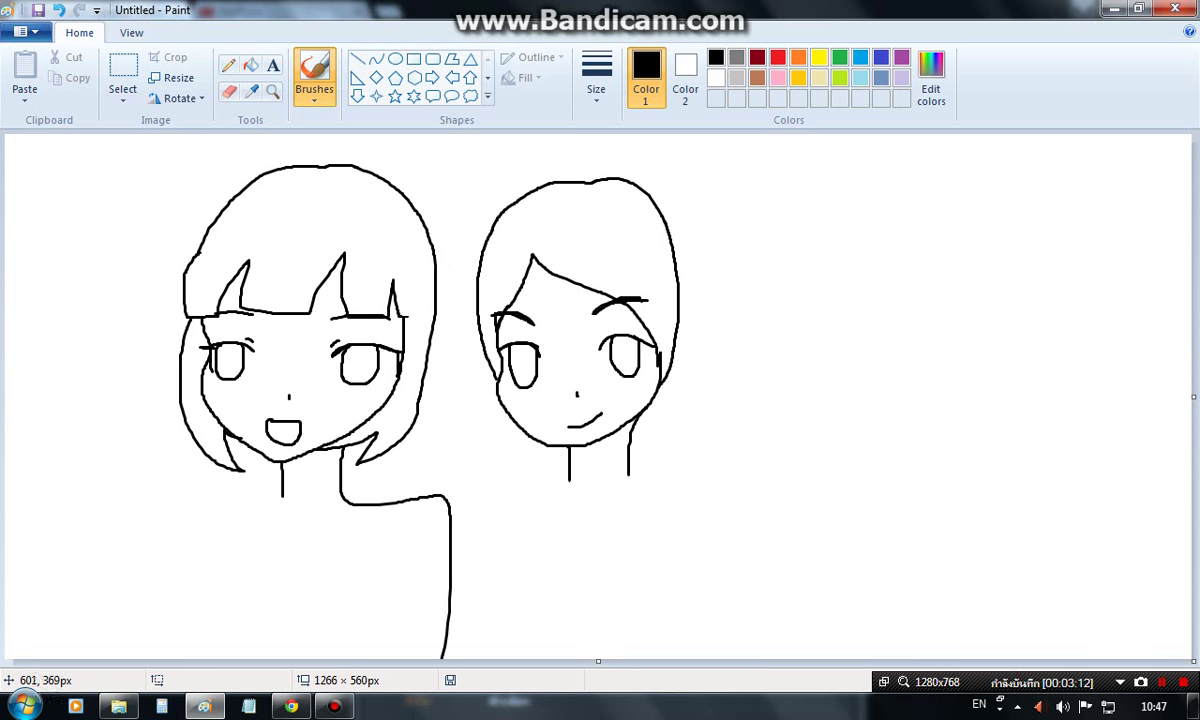
mouse_move(569, 480)
mouse_down()
mouse_move(488, 487)
mouse_move(469, 525)
mouse_move(471, 658)
mouse_up()
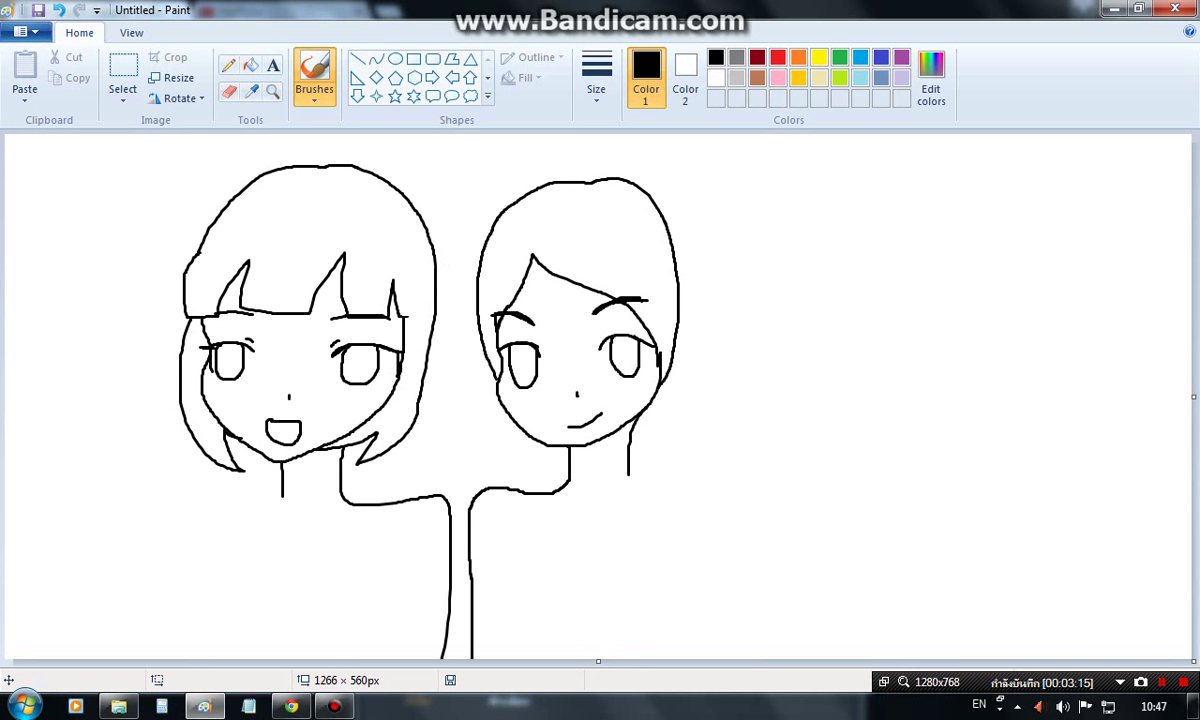
mouse_move(628, 473)
mouse_down()
mouse_move(630, 495)
mouse_move(663, 498)
mouse_up()
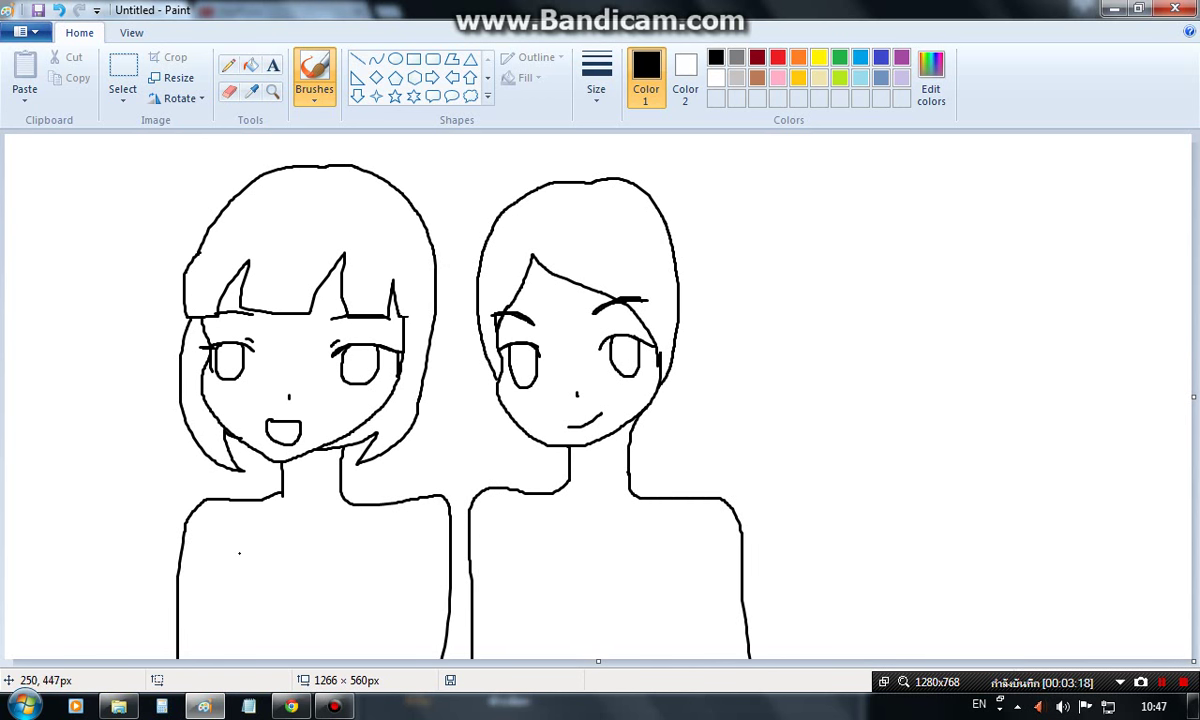
Step: Draw the inner arm lines that separate the arms from the torso on both figures, redoing the second figure's first line
drag(243, 540, 222, 658)
drag(387, 535, 367, 658)
mouse_move(527, 534)
mouse_down()
mouse_move(514, 571)
mouse_move(535, 658)
mouse_up()
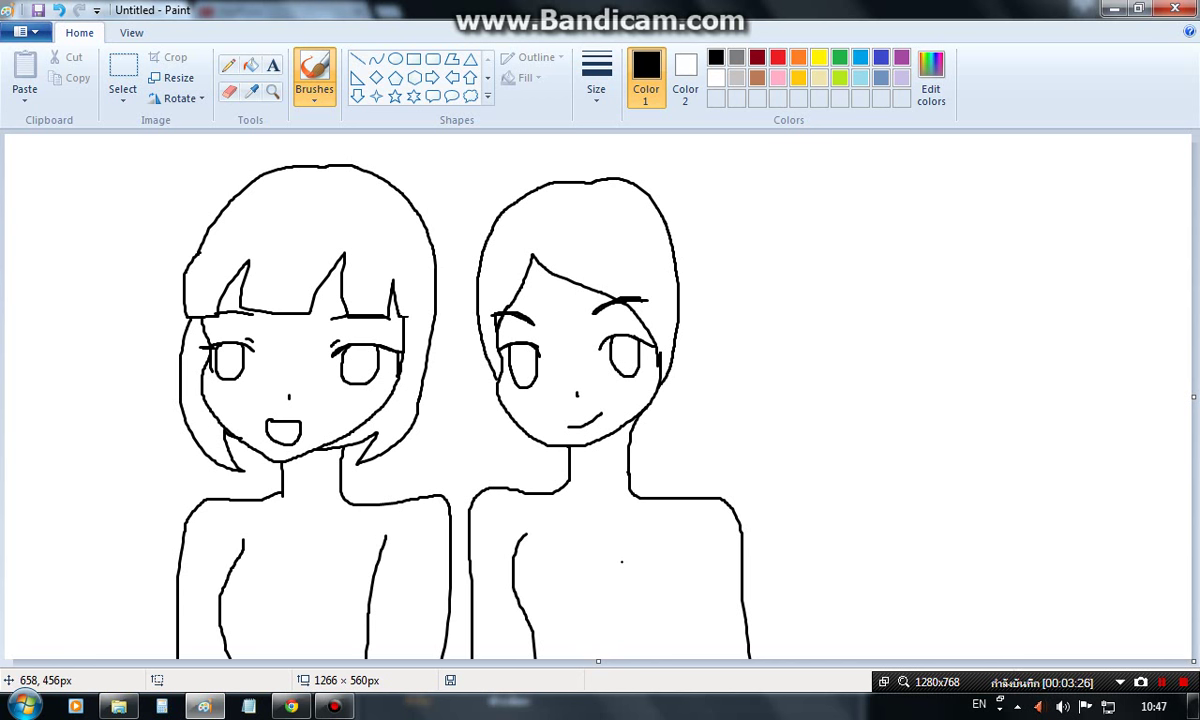
key(ctrl+z)
mouse_move(543, 530)
mouse_down()
mouse_move(532, 585)
mouse_move(552, 660)
mouse_up()
drag(666, 537, 666, 658)
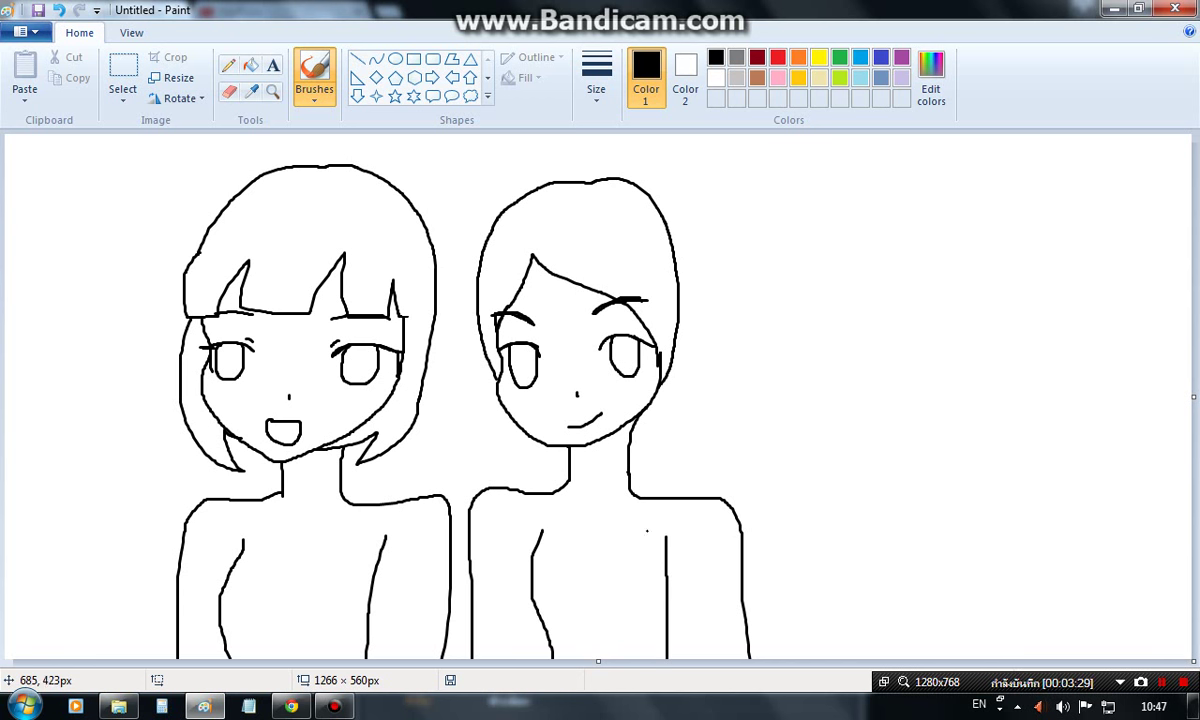
Step: Add long hair falling to the second figure's shoulders and draw a V-neckline with a pointed shirt collar
mouse_move(674, 267)
mouse_down()
mouse_move(696, 350)
mouse_move(677, 497)
mouse_up()
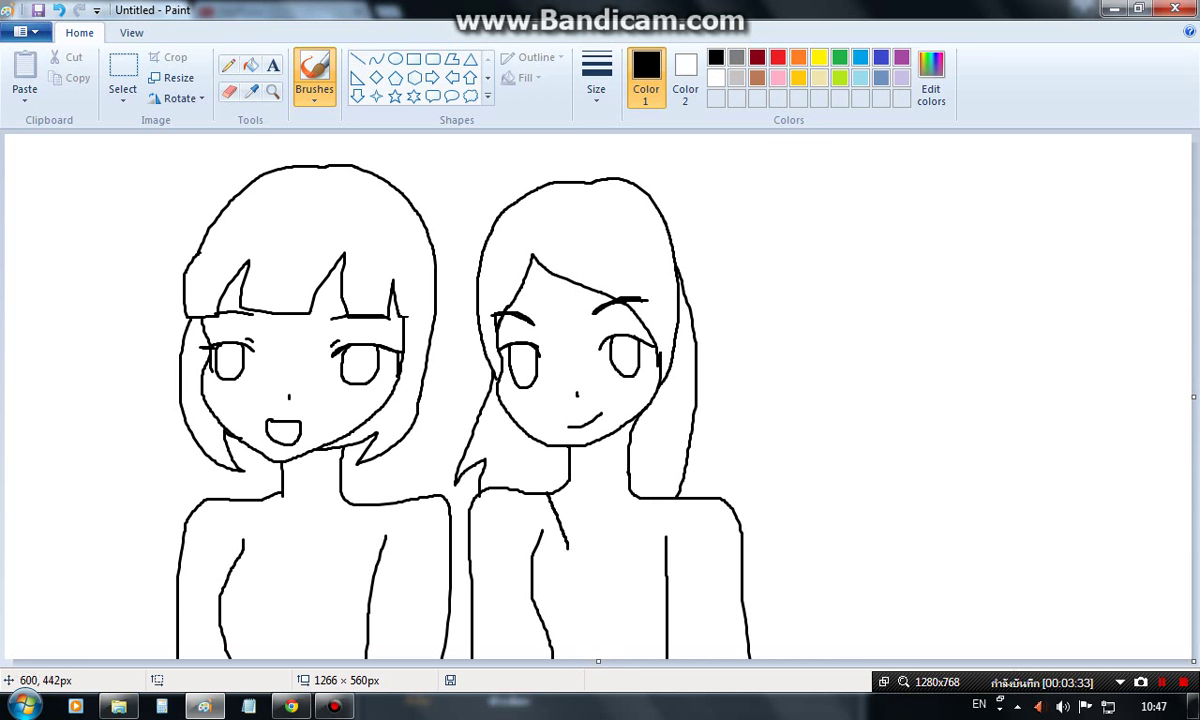
drag(567, 548, 655, 495)
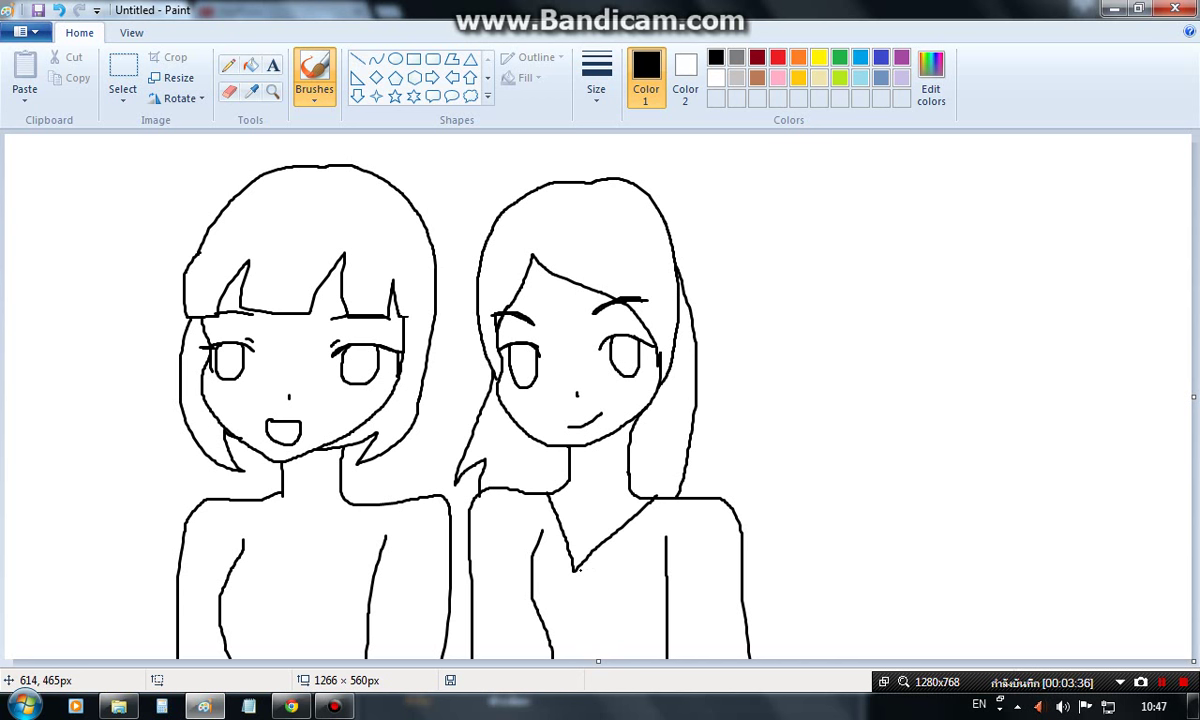
mouse_move(673, 498)
mouse_down()
mouse_move(573, 571)
mouse_move(512, 494)
mouse_up()
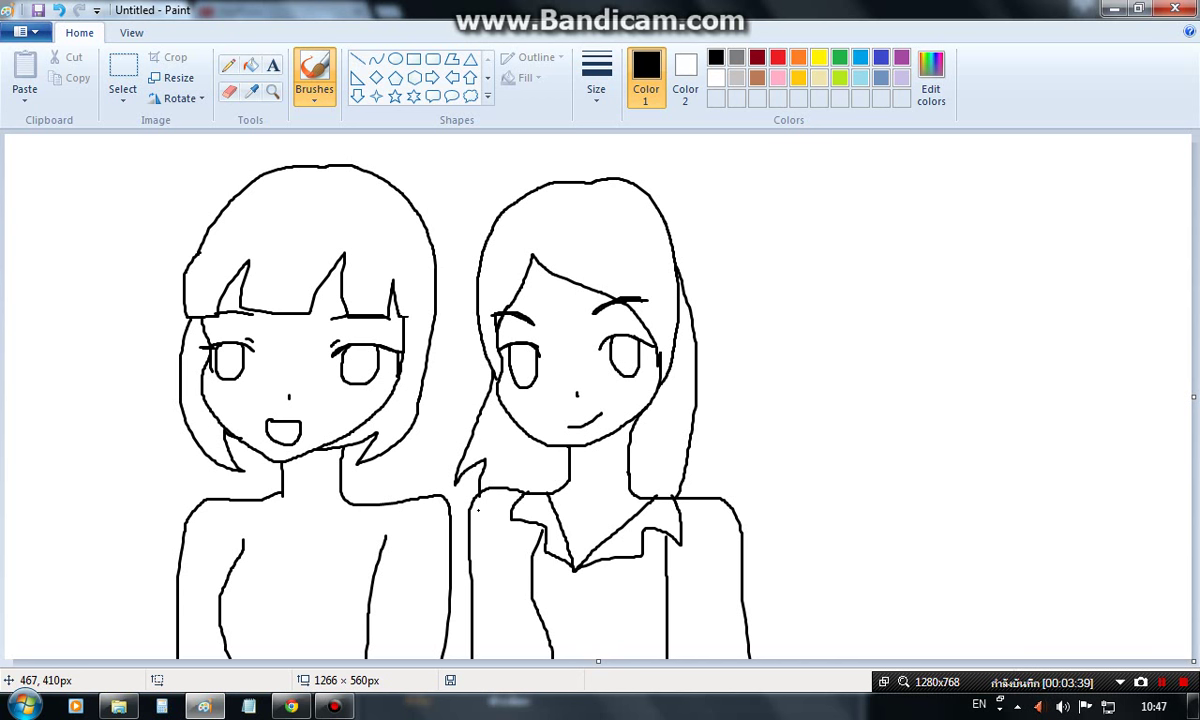
Step: Draw a V-neckline with collar flaps on the first figure and a shirt front line running down from it
mouse_move(350, 503)
mouse_down()
mouse_move(296, 550)
mouse_move(270, 495)
mouse_up()
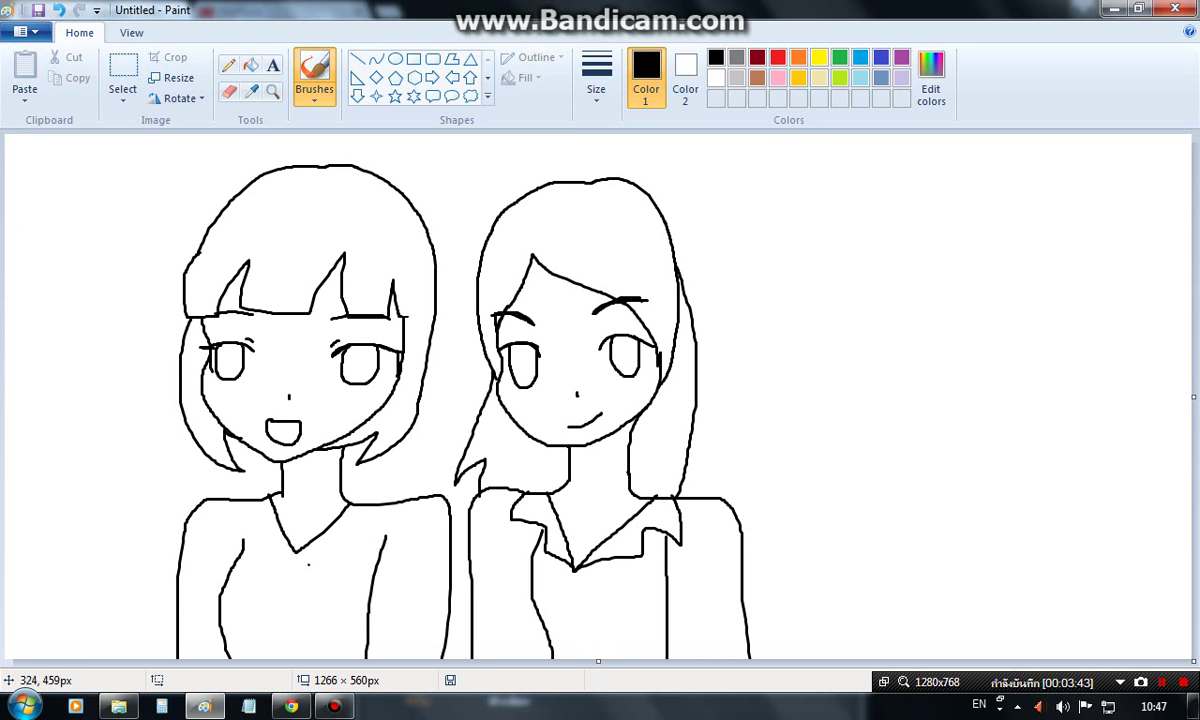
mouse_move(296, 550)
mouse_down()
mouse_move(361, 560)
mouse_move(390, 505)
mouse_up()
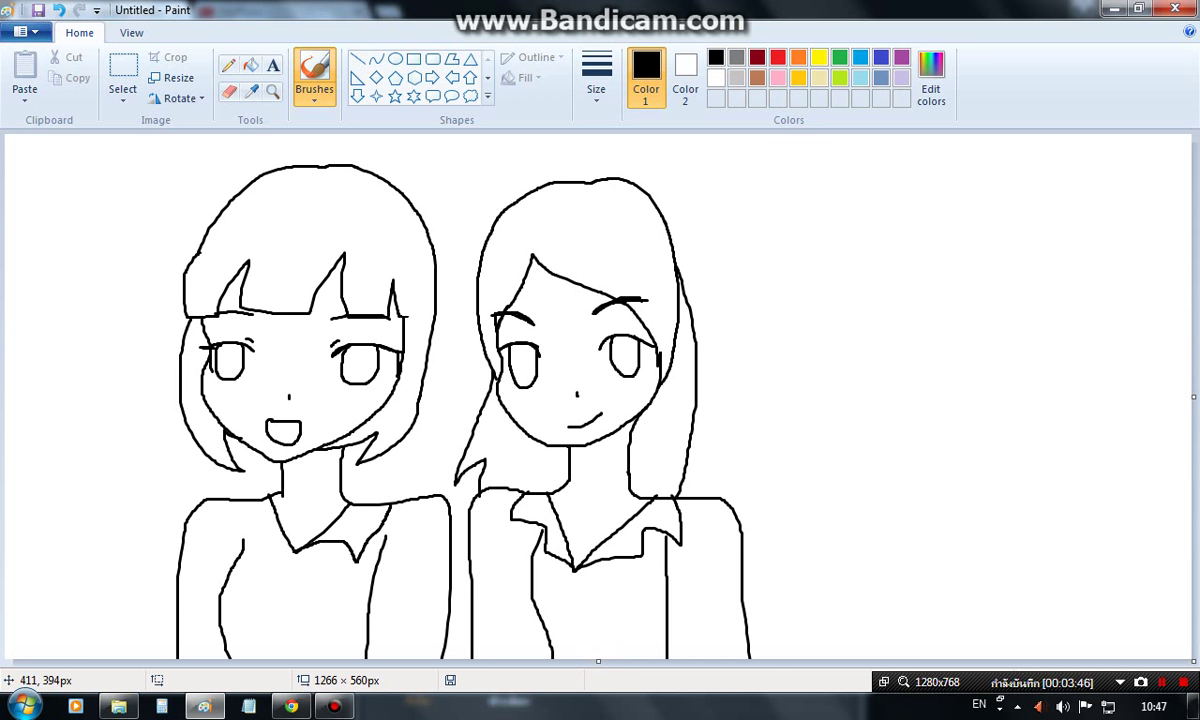
mouse_move(296, 550)
mouse_down()
mouse_move(236, 552)
mouse_move(240, 505)
mouse_up()
drag(296, 552, 291, 656)
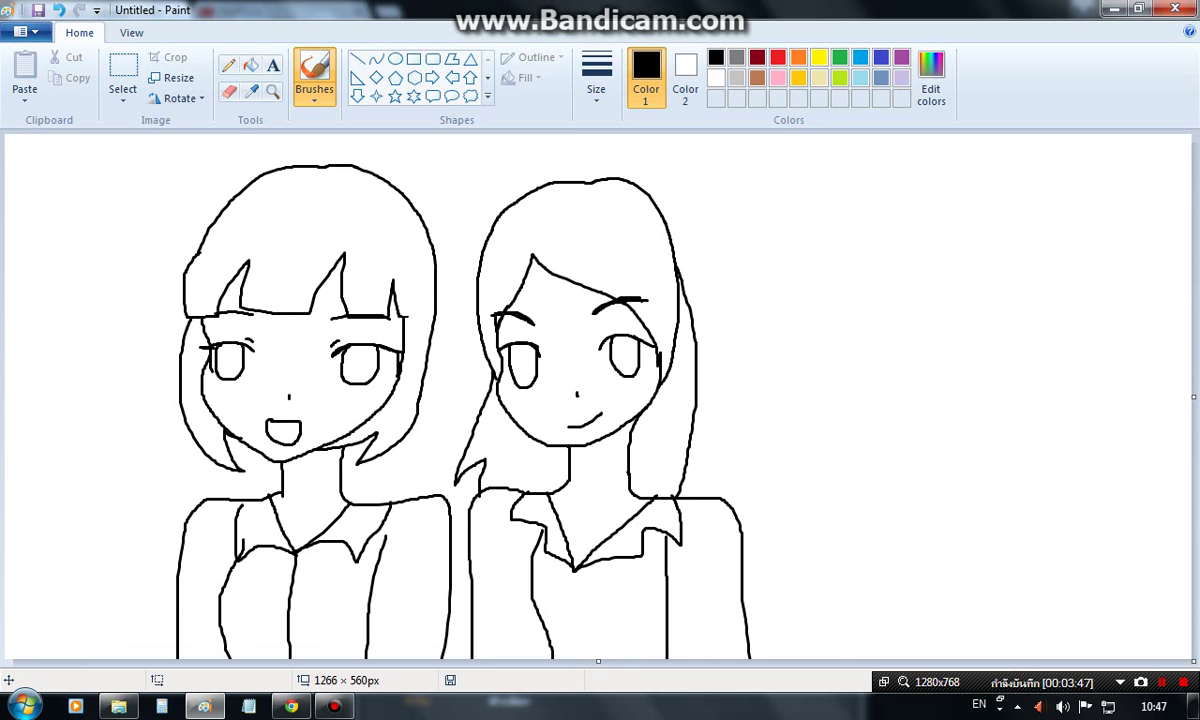
Step: Draw two small oval buttons beside the front line of the first figure's shirt
click(396, 59)
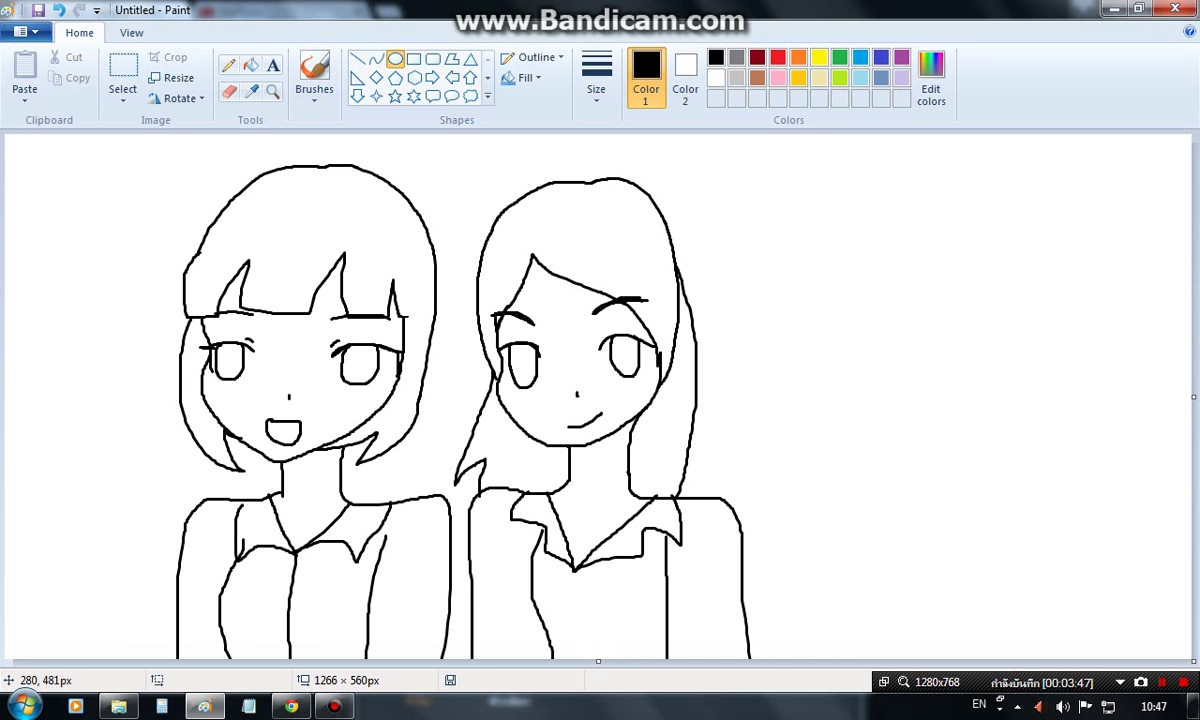
drag(269, 572, 284, 587)
mouse_move(274, 643)
mouse_down()
mouse_move(282, 655)
mouse_move(328, 648)
mouse_up()
Step: Check the Facebook profile page in the browser, and back in Paint erase the inner hair line beside the second figure's face
click(229, 91)
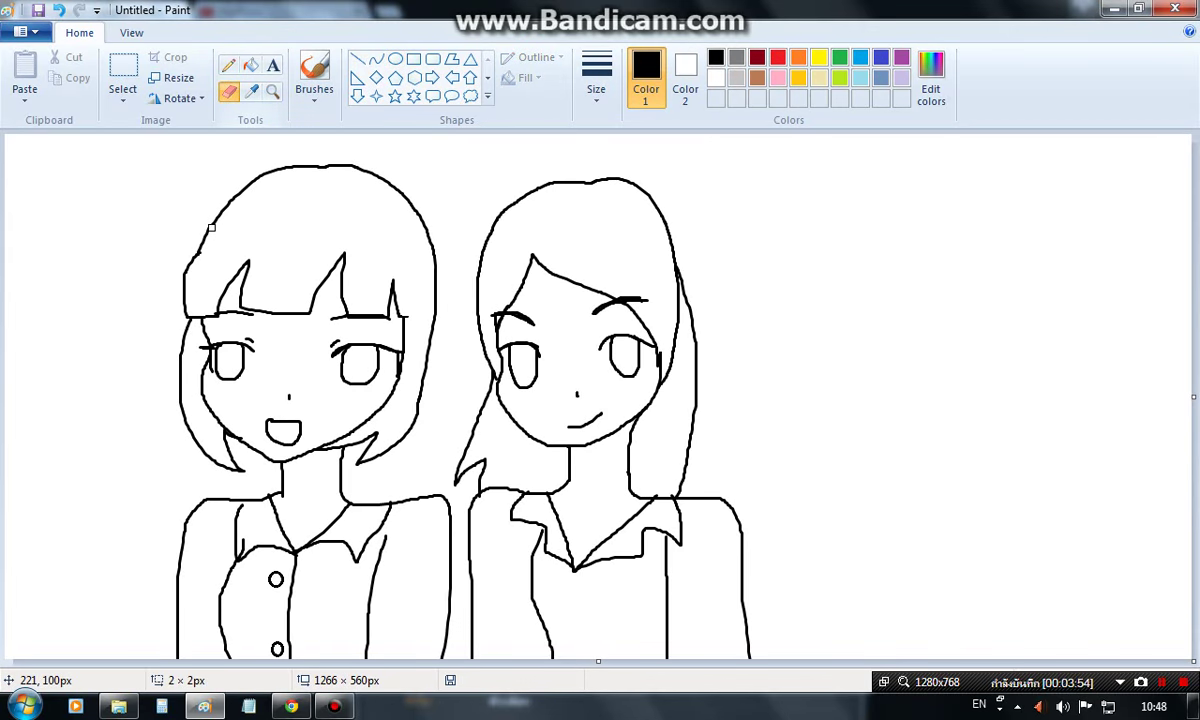
click(290, 706)
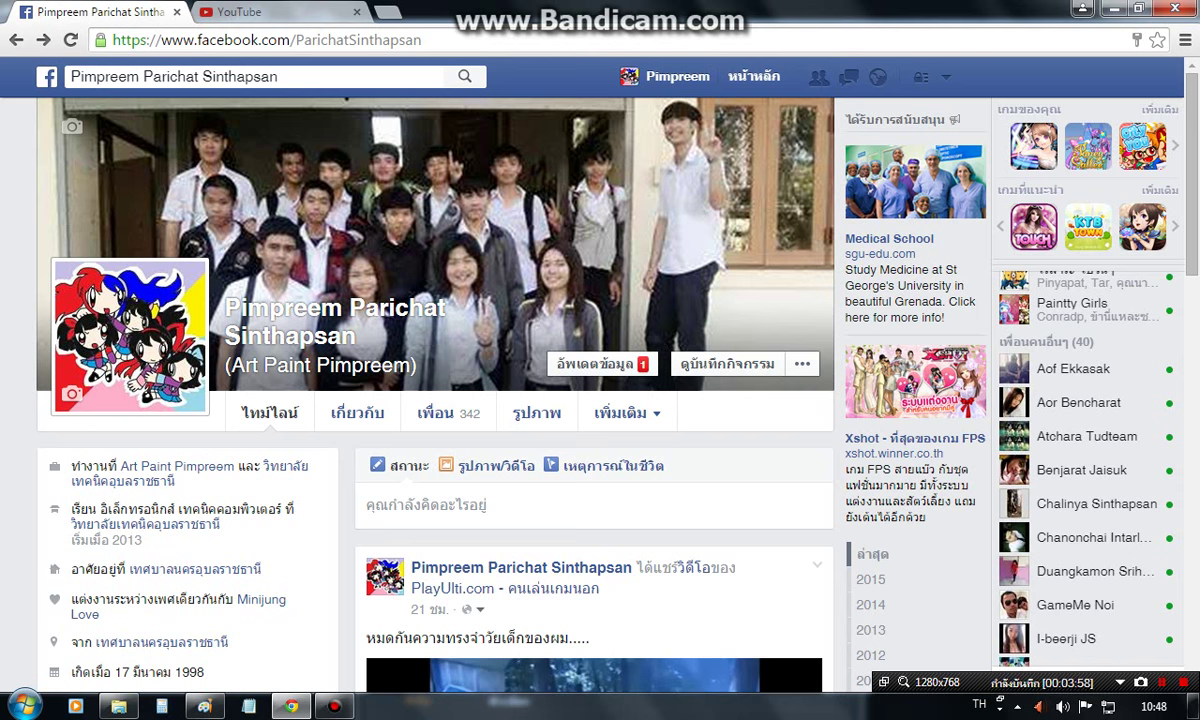
scroll(435, 400, down, 1)
scroll(435, 400, down, 3)
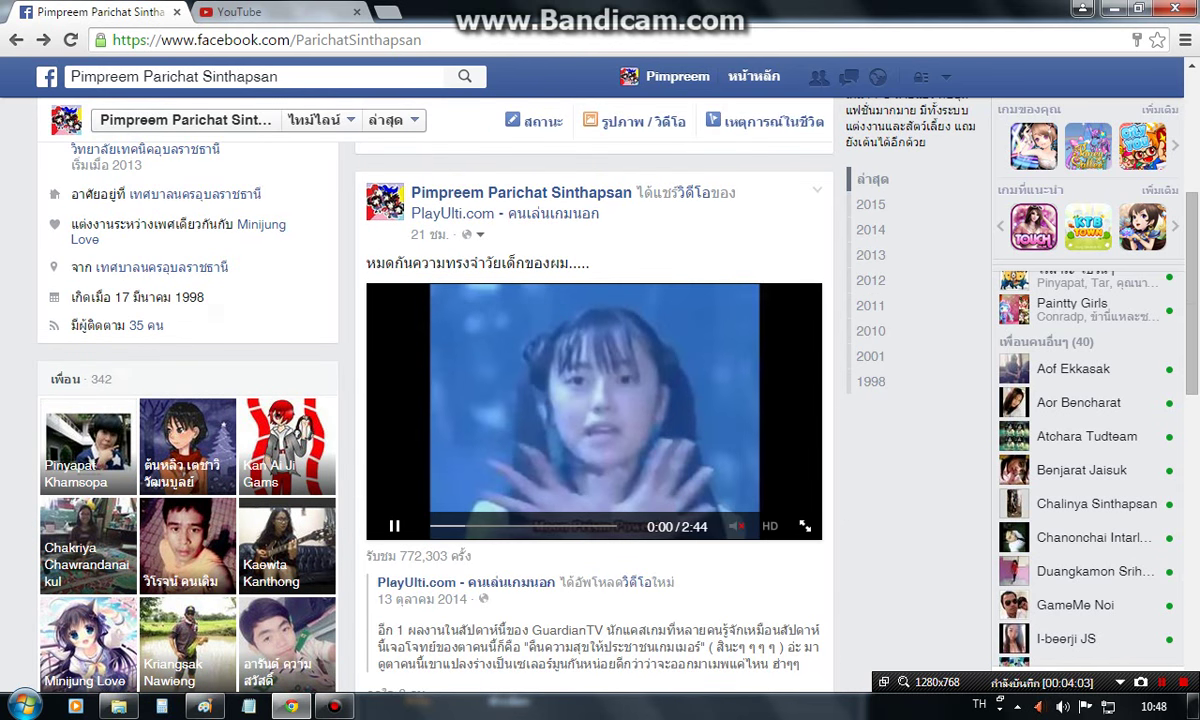
scroll(600, 400, down, 1)
scroll(435, 400, down, 2)
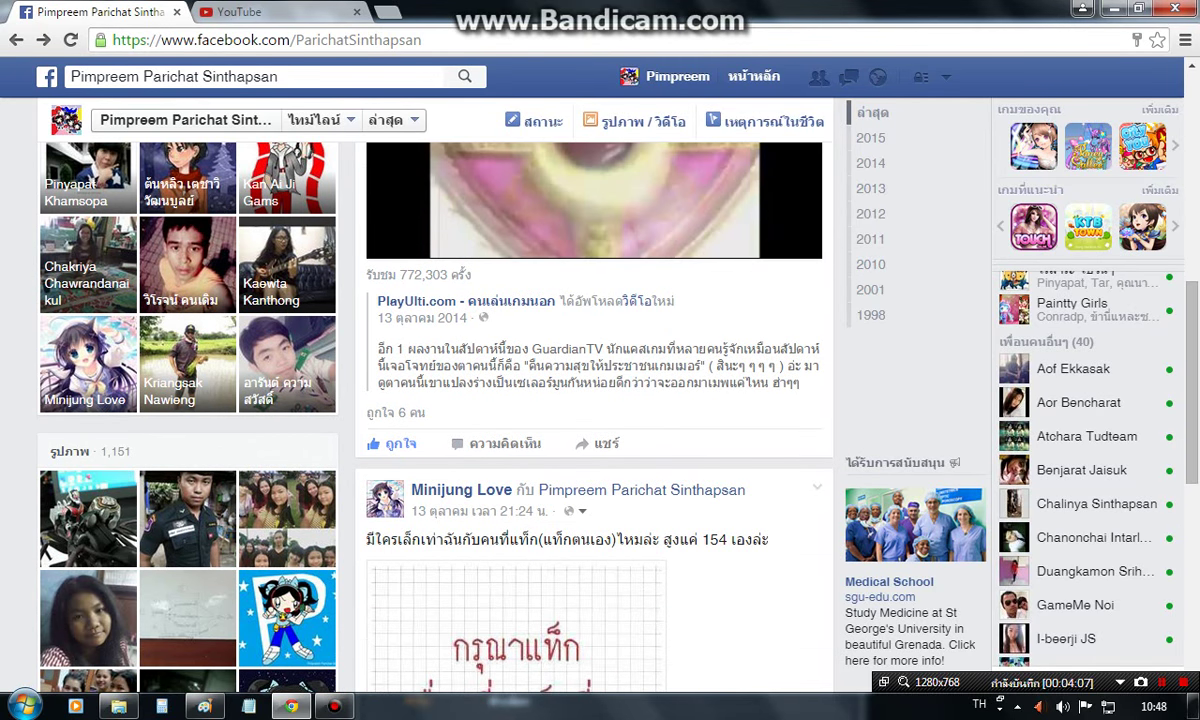
key(alt+Tab)
mouse_move(678, 301)
mouse_down()
mouse_move(669, 377)
mouse_move(678, 335)
mouse_move(676, 353)
mouse_up()
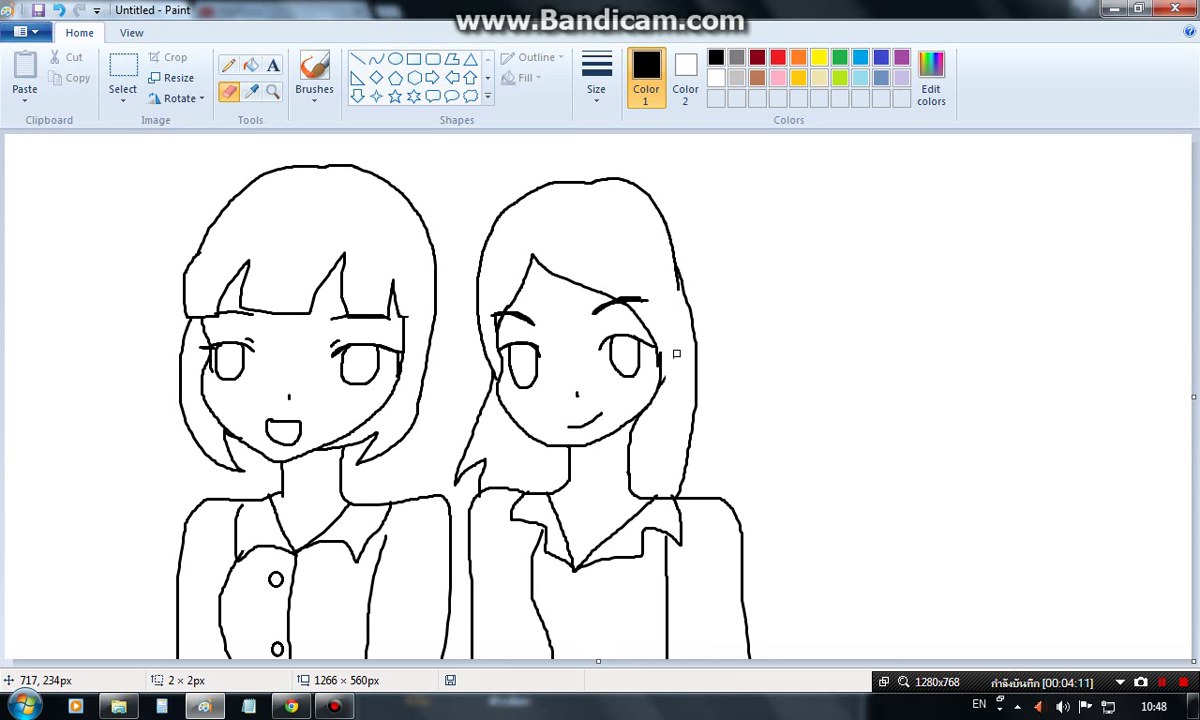
Step: Thicken the second face's upper eyelids with black brush strokes over both eyes
click(272, 91)
click(556, 344)
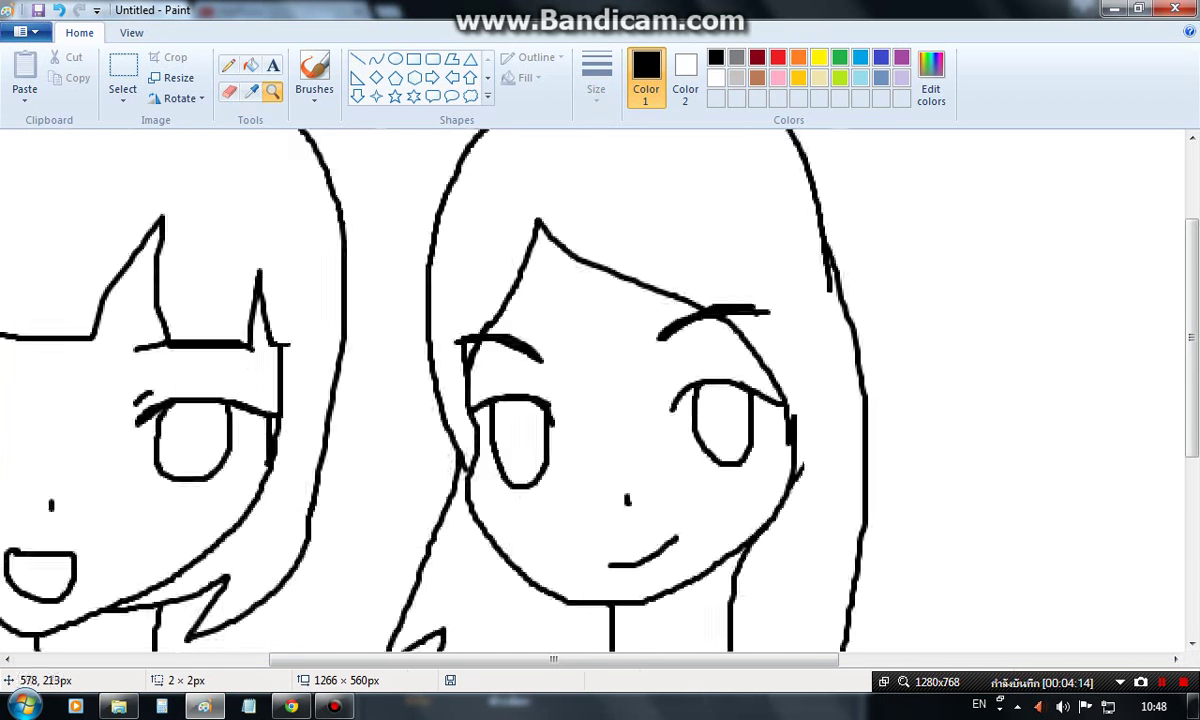
click(539, 294)
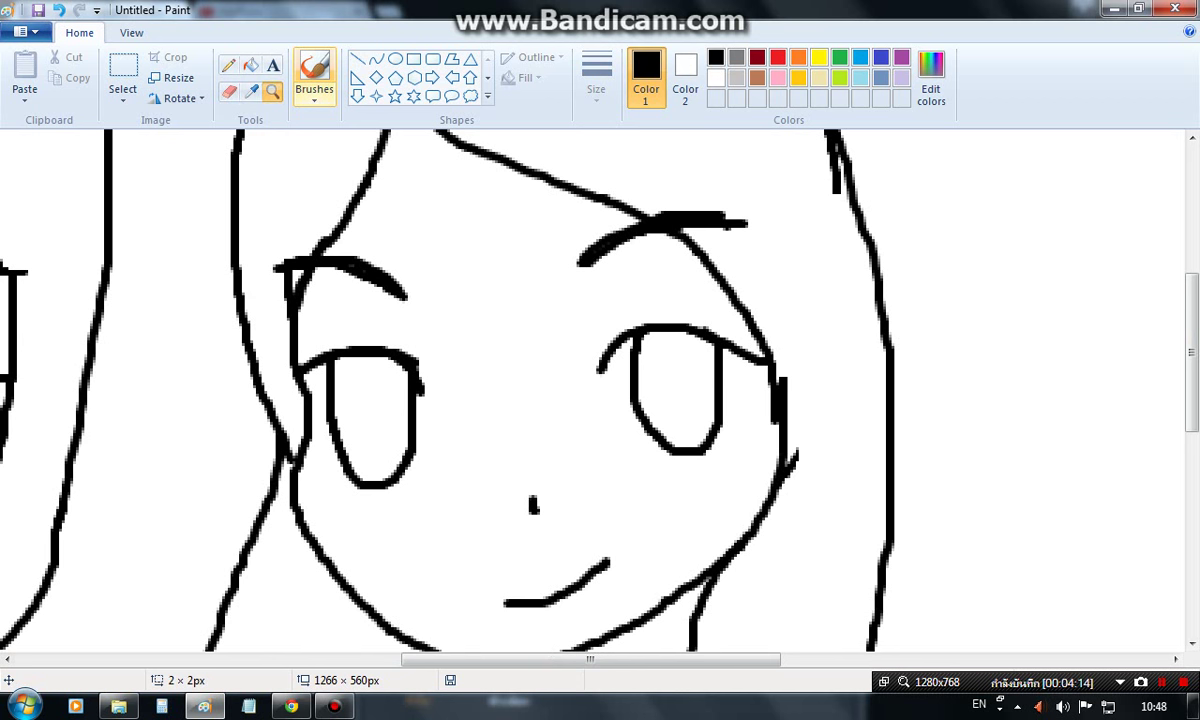
click(314, 76)
drag(305, 368, 432, 378)
mouse_move(602, 366)
mouse_down()
mouse_move(670, 322)
mouse_move(767, 358)
mouse_up()
Step: Draw the second figure's shirt front line down from the collar and two small round buttons beside it
click(272, 91)
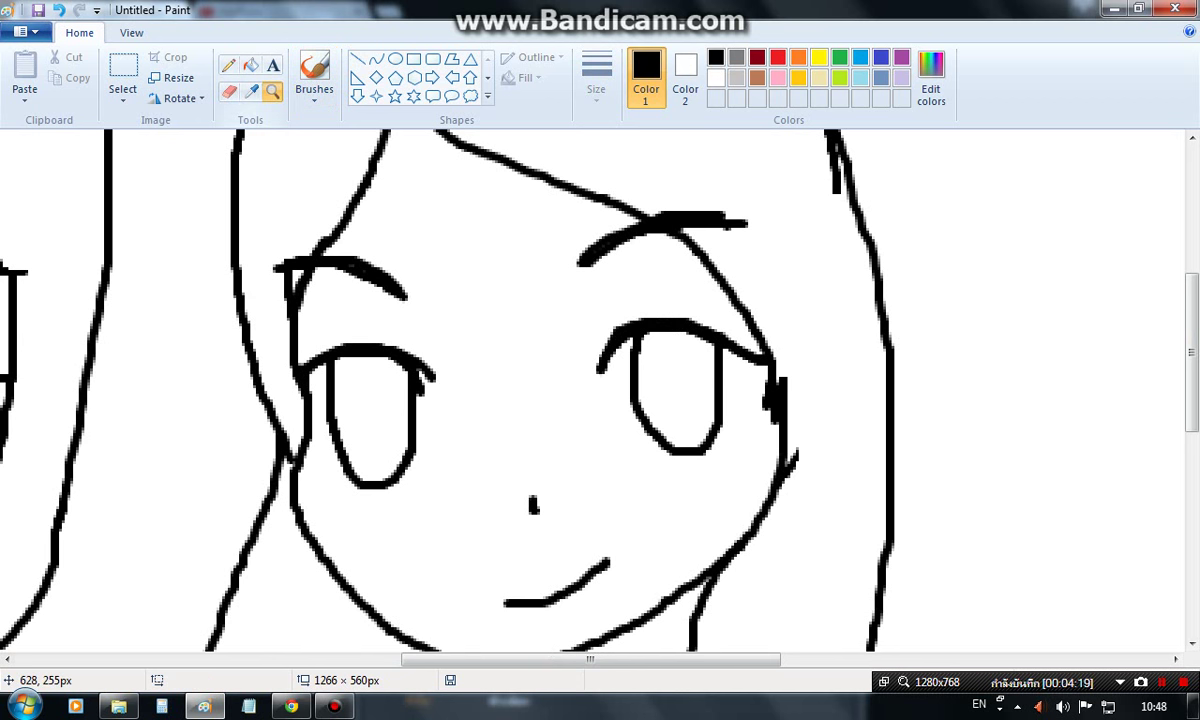
right_click(510, 424)
right_click(510, 424)
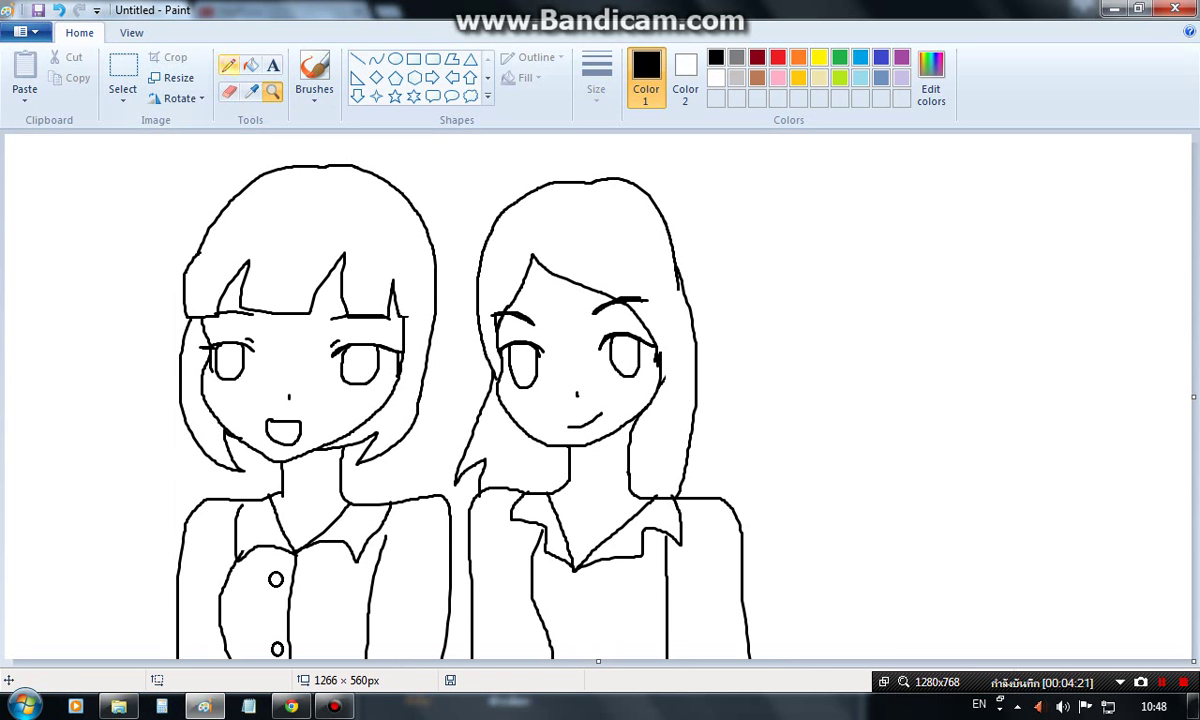
click(314, 75)
drag(576, 572, 574, 662)
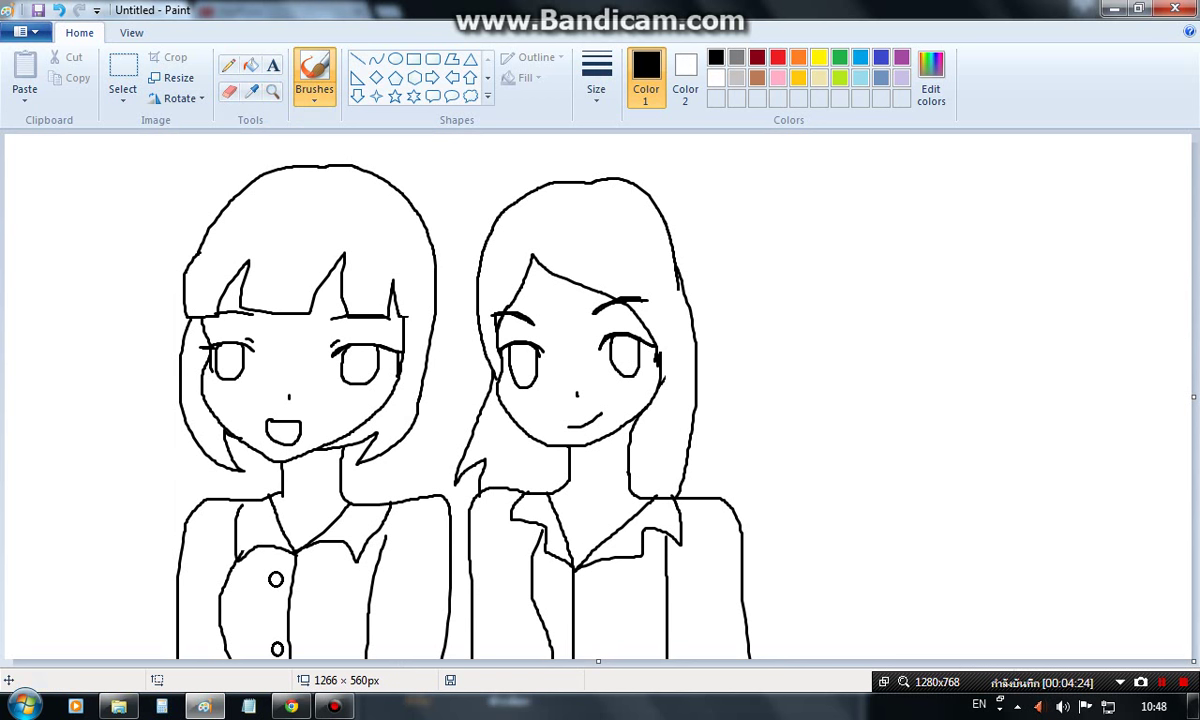
drag(580, 610, 591, 602)
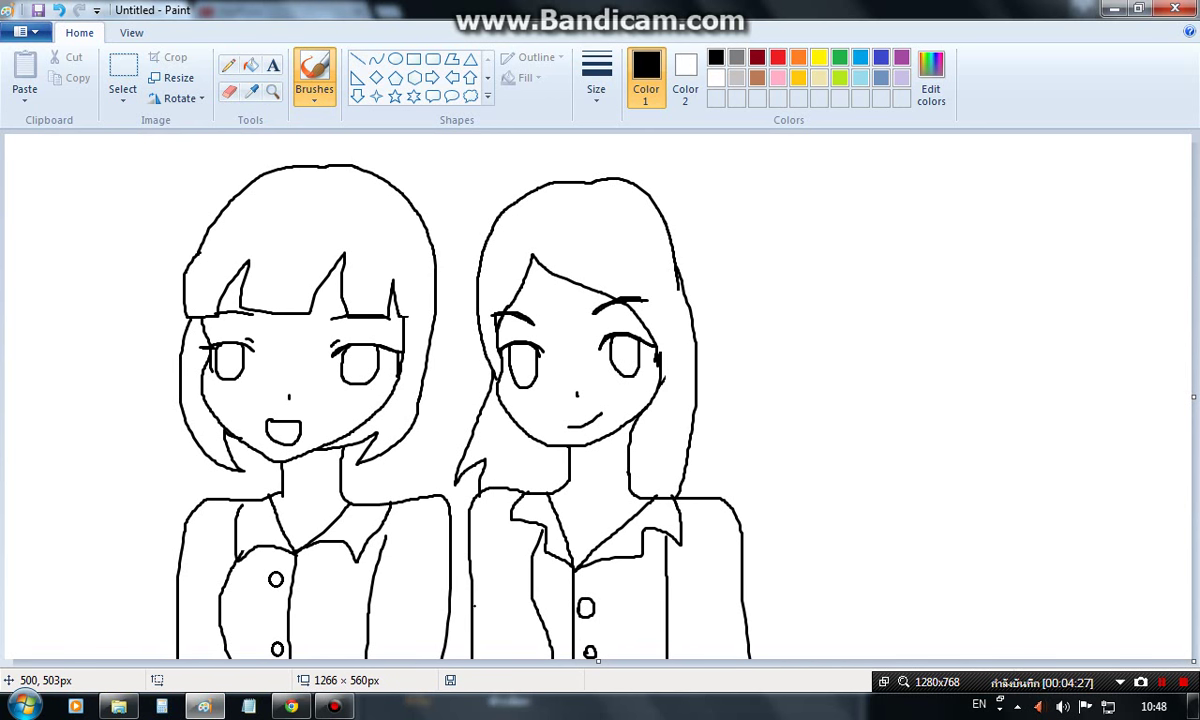
Step: Draw double cuff lines across both figures' short sleeves and inner arm lines below the second figure's cuffs
drag(474, 605, 530, 600)
drag(667, 608, 745, 598)
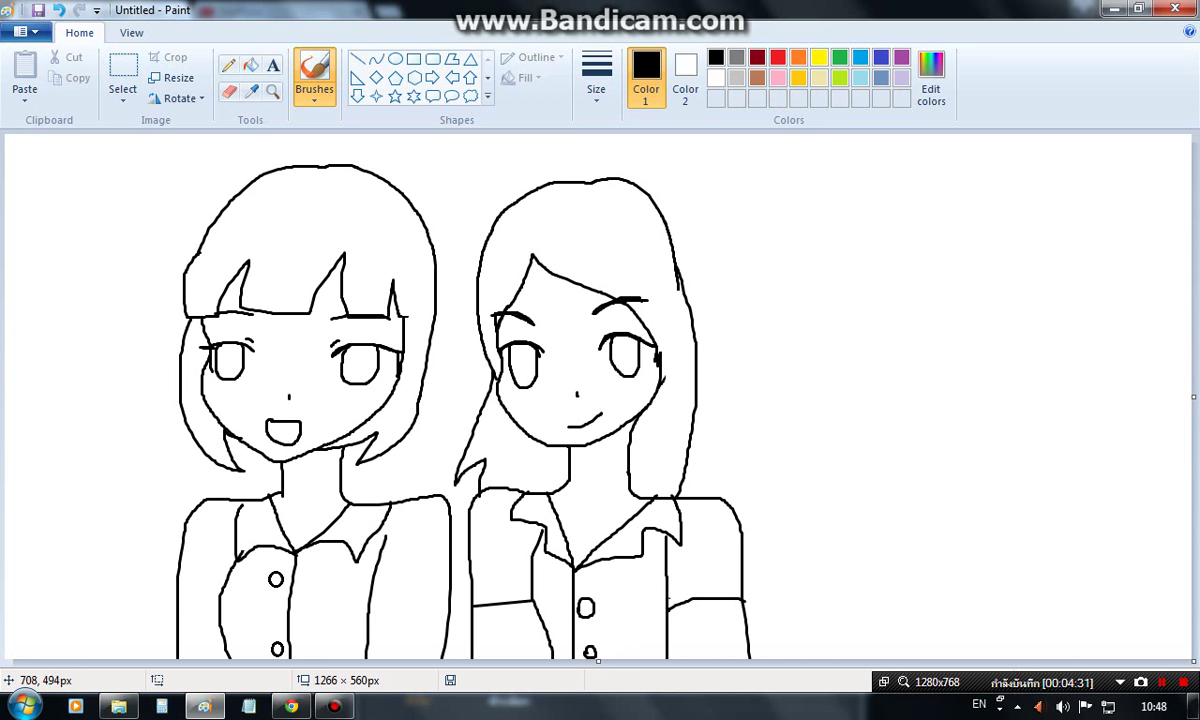
drag(668, 597, 745, 583)
drag(473, 593, 522, 588)
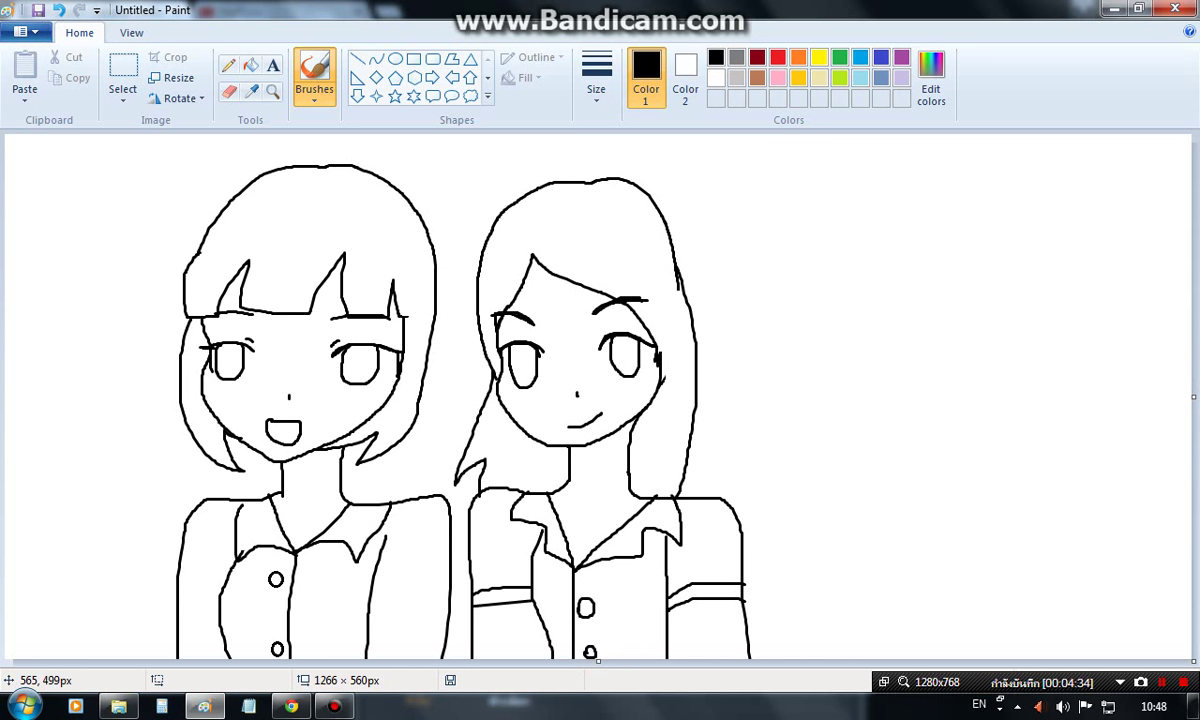
drag(535, 603, 540, 658)
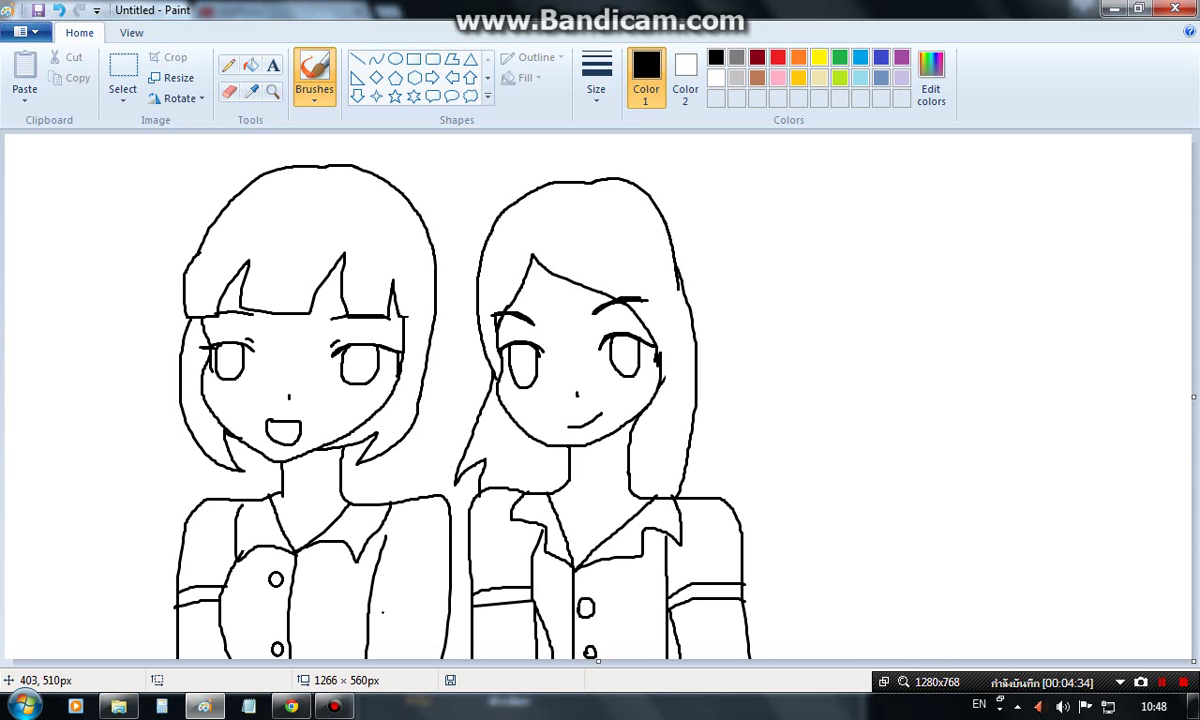
drag(373, 587, 431, 587)
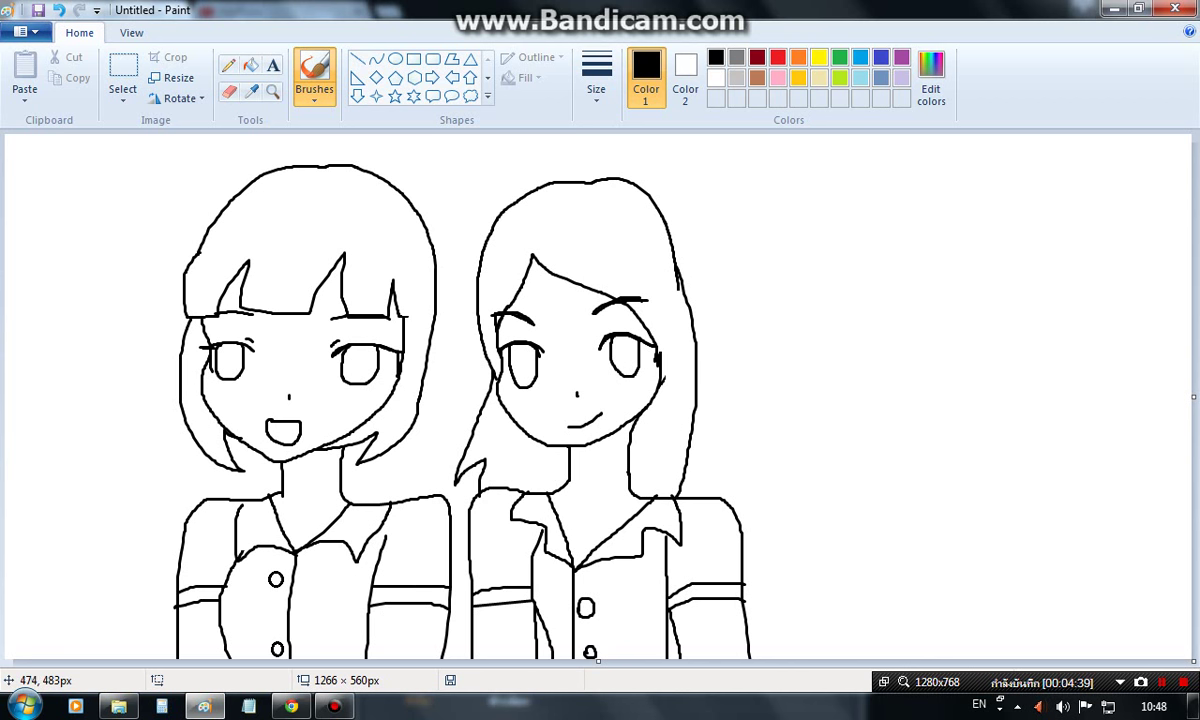
Step: Erase the front line and both round buttons from the first figure's shirt
click(272, 91)
click(208, 600)
click(263, 615)
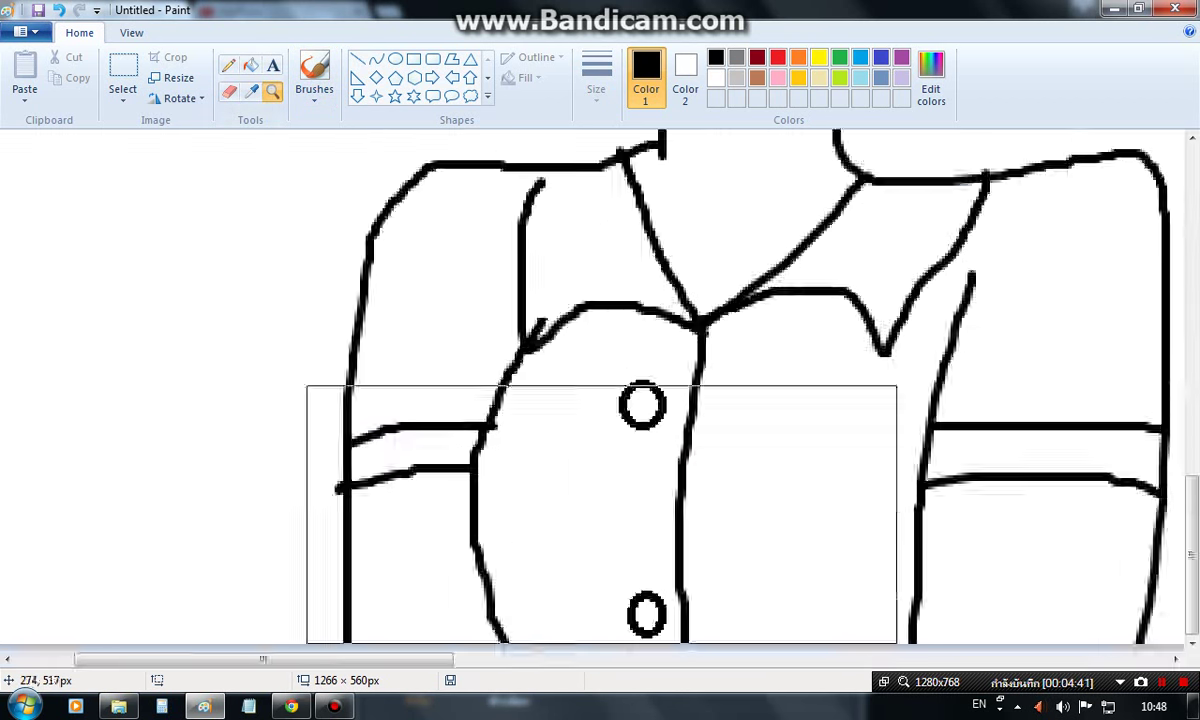
click(229, 91)
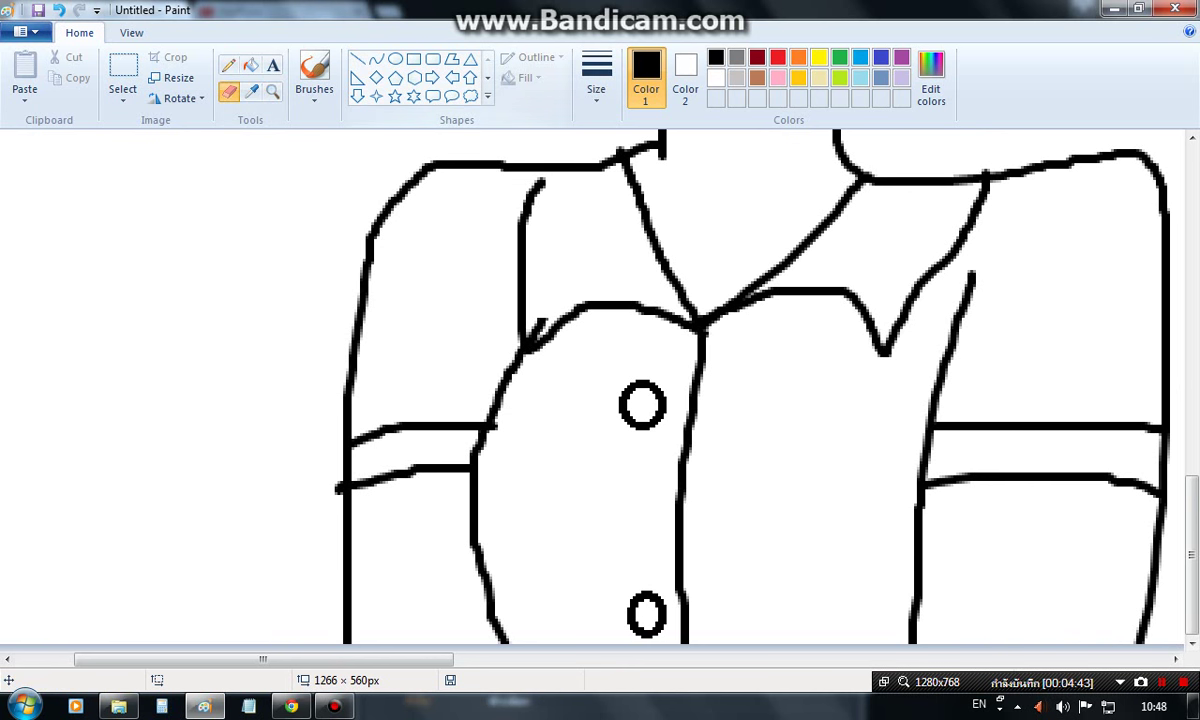
click(596, 78)
click(639, 241)
mouse_move(672, 332)
mouse_down()
mouse_move(627, 385)
mouse_move(650, 413)
mouse_move(632, 424)
mouse_move(666, 413)
mouse_move(697, 354)
mouse_move(683, 599)
mouse_move(654, 627)
mouse_up()
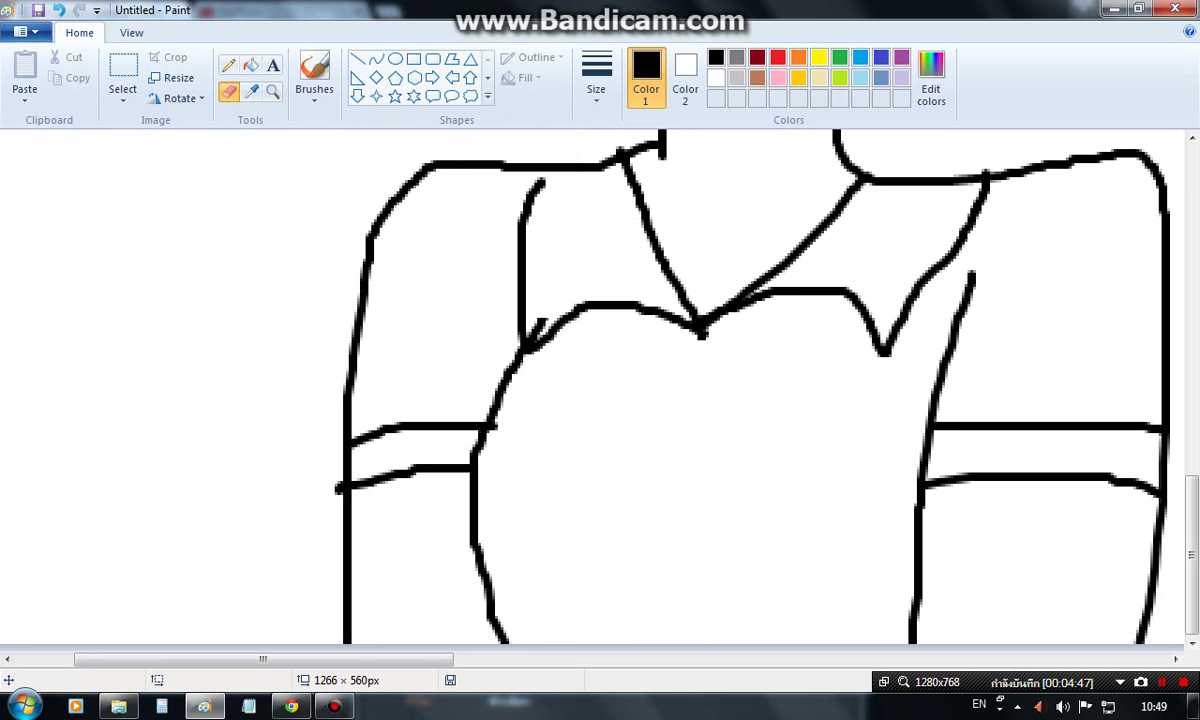
Step: Draw a necktie with a pointed knot and two long side lines below the first figure's collar in black brush strokes
click(314, 80)
mouse_move(562, 318)
mouse_down()
mouse_move(607, 380)
mouse_move(670, 318)
mouse_up()
mouse_move(621, 413)
mouse_down()
mouse_move(697, 474)
mouse_move(779, 415)
mouse_move(742, 308)
mouse_up()
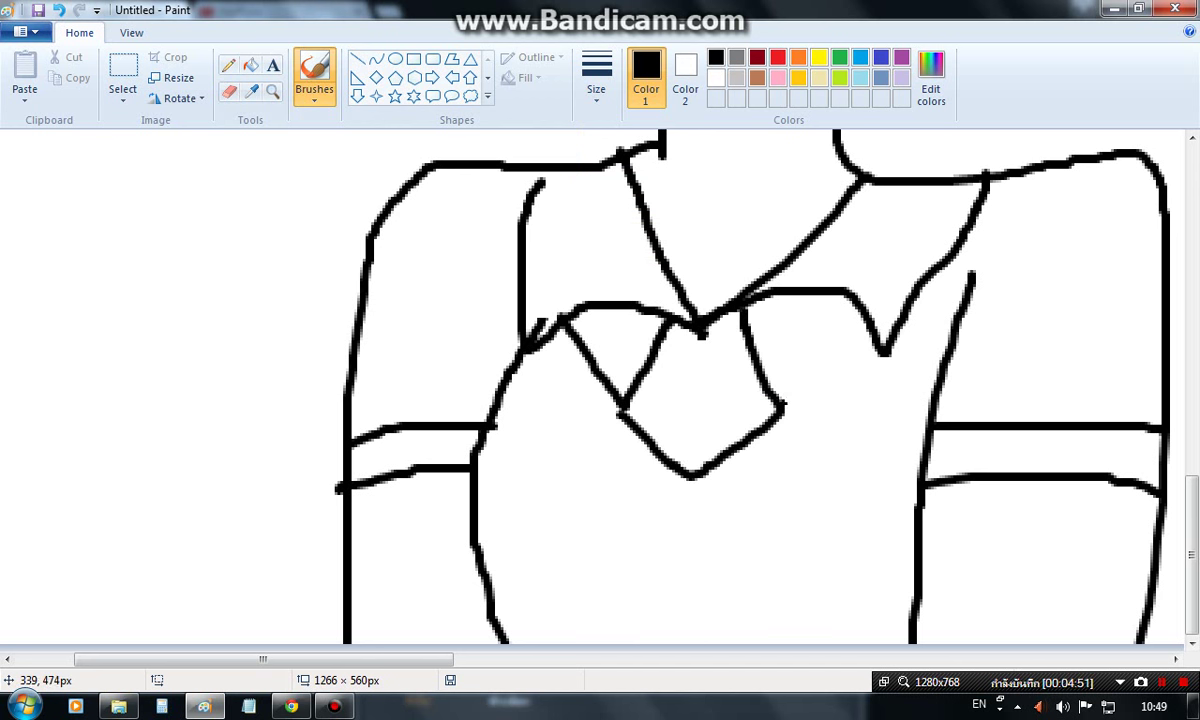
drag(780, 410, 852, 318)
drag(622, 410, 600, 643)
drag(780, 410, 805, 643)
scroll(801, 621, up, 5)
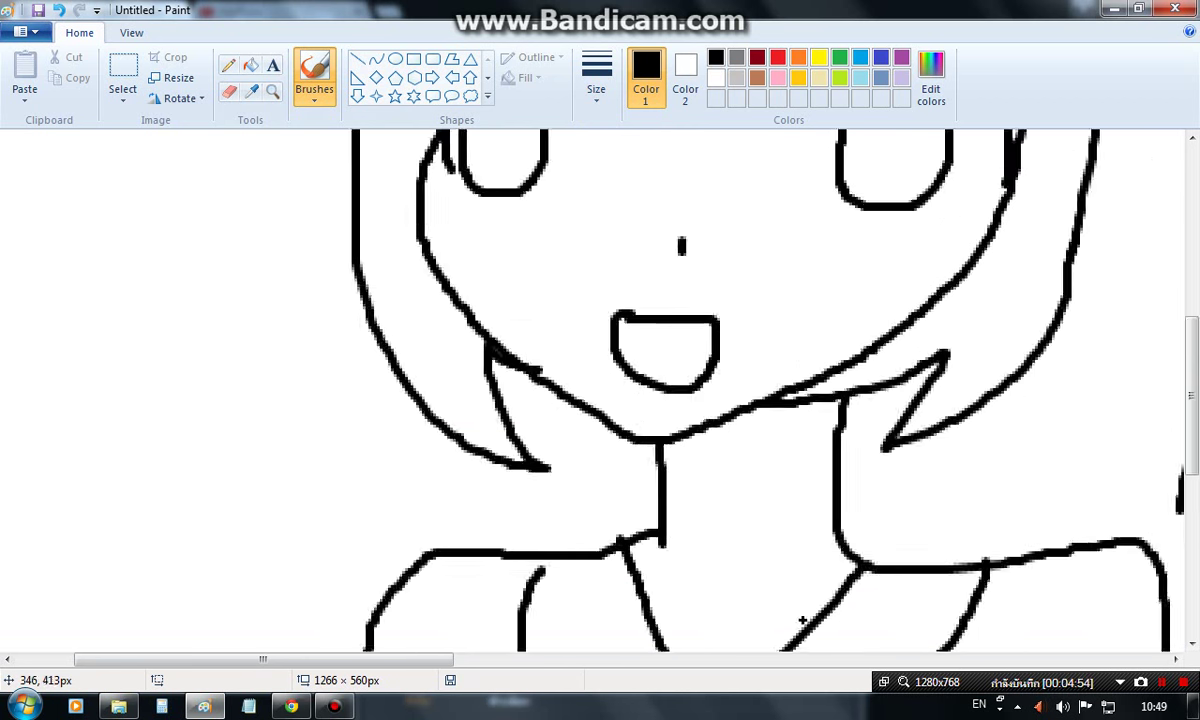
click(273, 92)
right_click(488, 276)
right_click(488, 276)
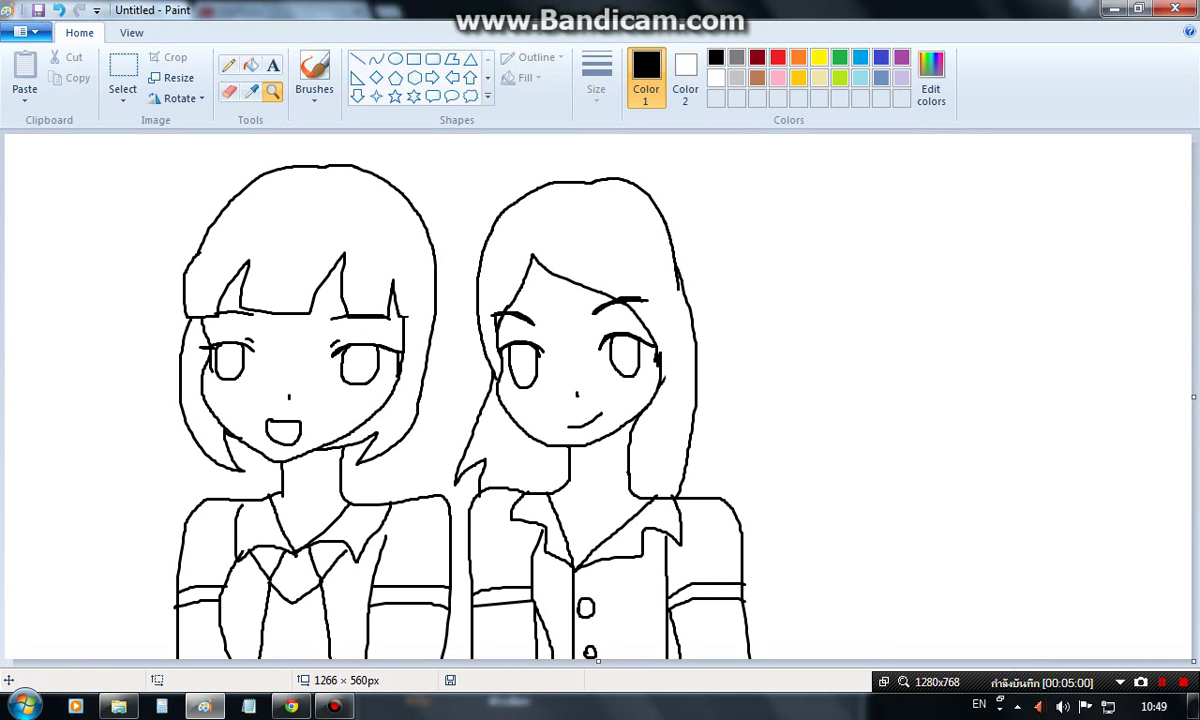
Step: Convert the picture to black and white in the image properties and accept the loss of color information
click(26, 32)
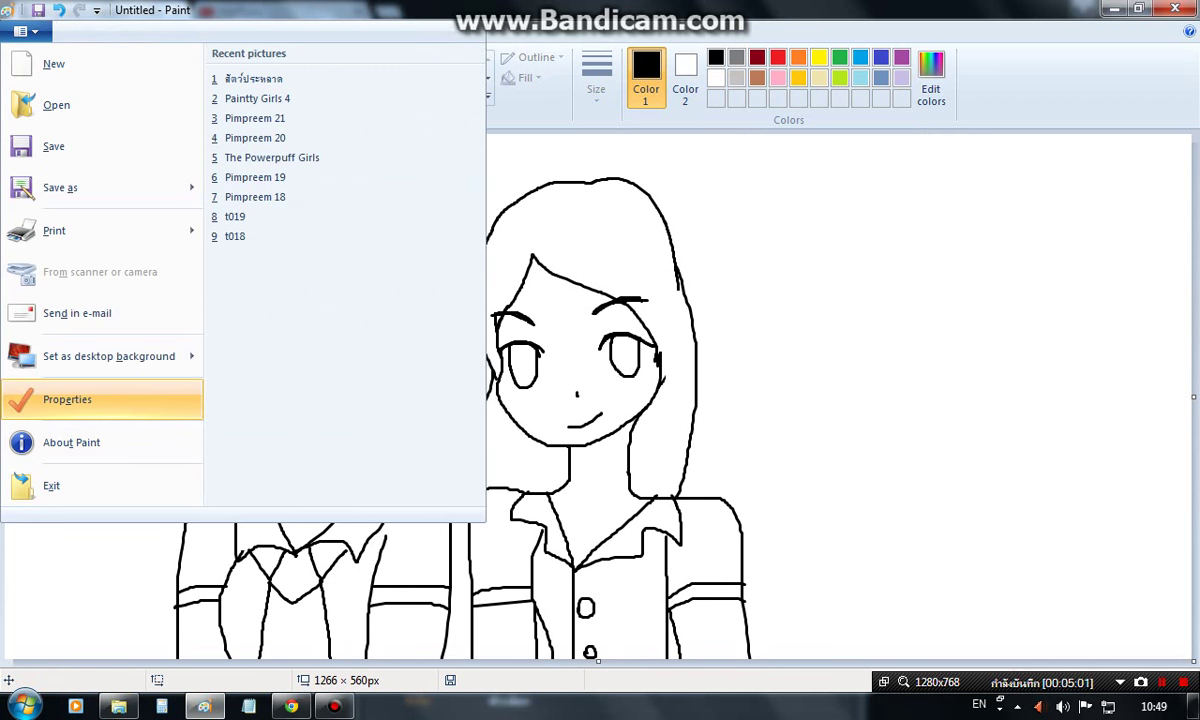
click(67, 399)
click(619, 345)
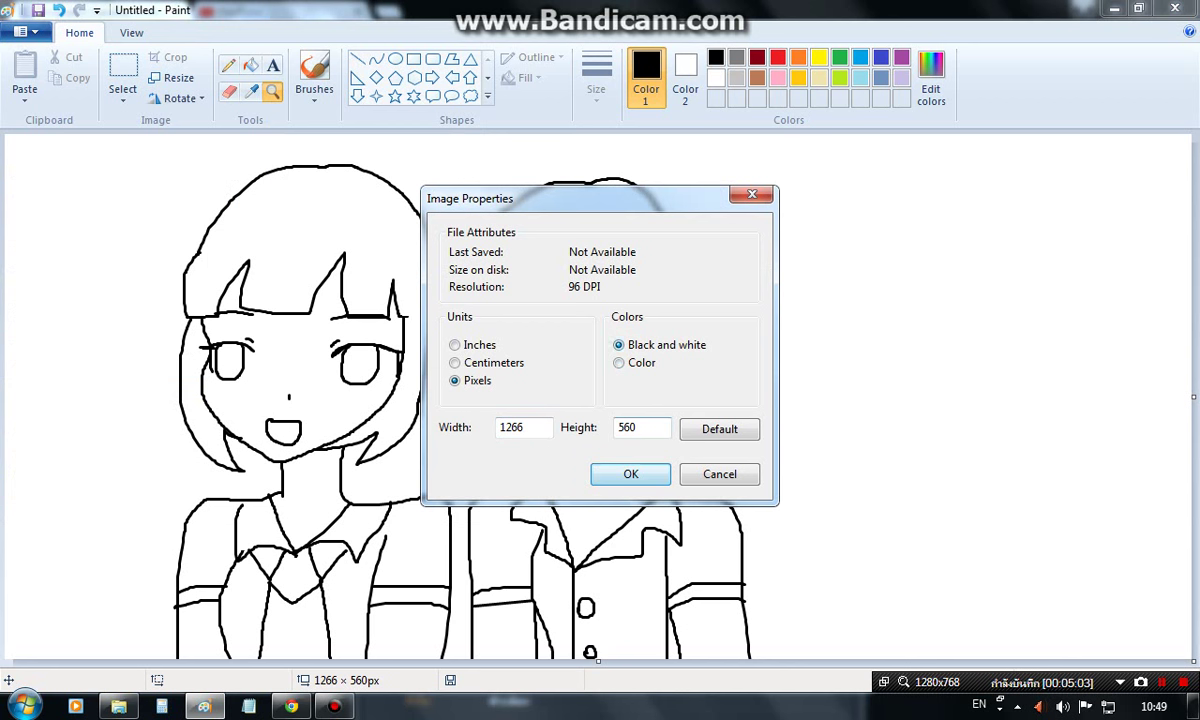
key(Return)
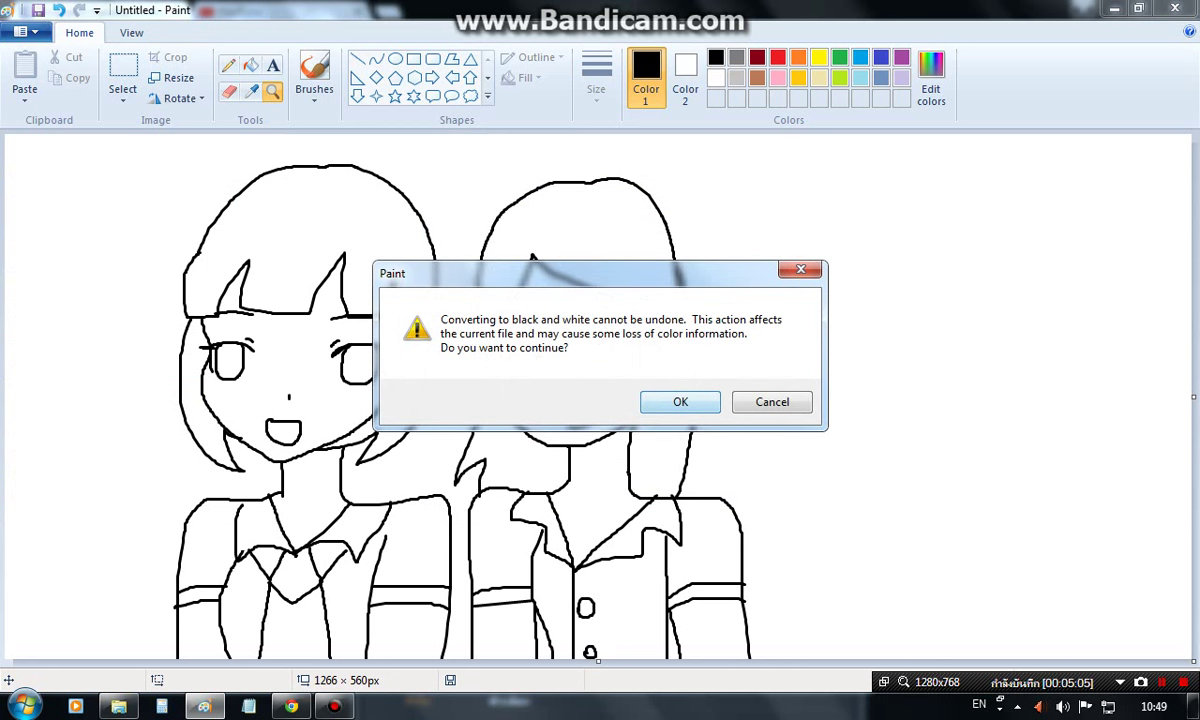
key(Return)
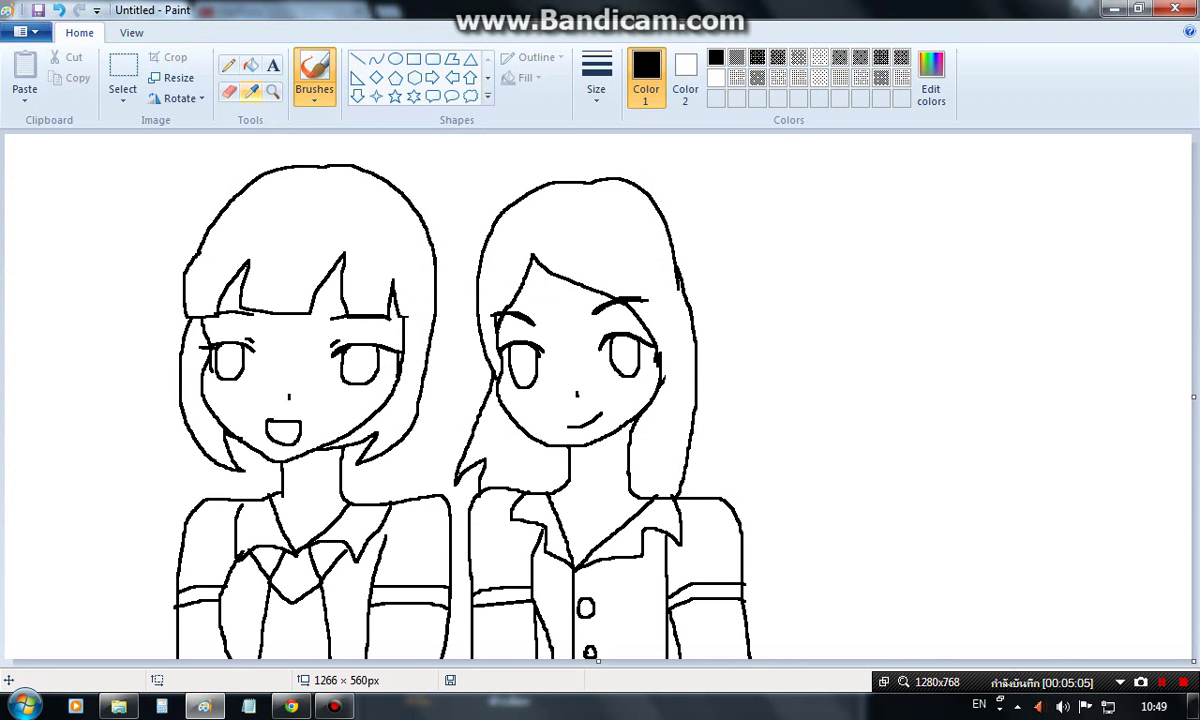
Step: Choose the fill tool and mix a custom color with red 255, green 240 and blue 225
click(250, 65)
click(736, 57)
click(930, 78)
key(Escape)
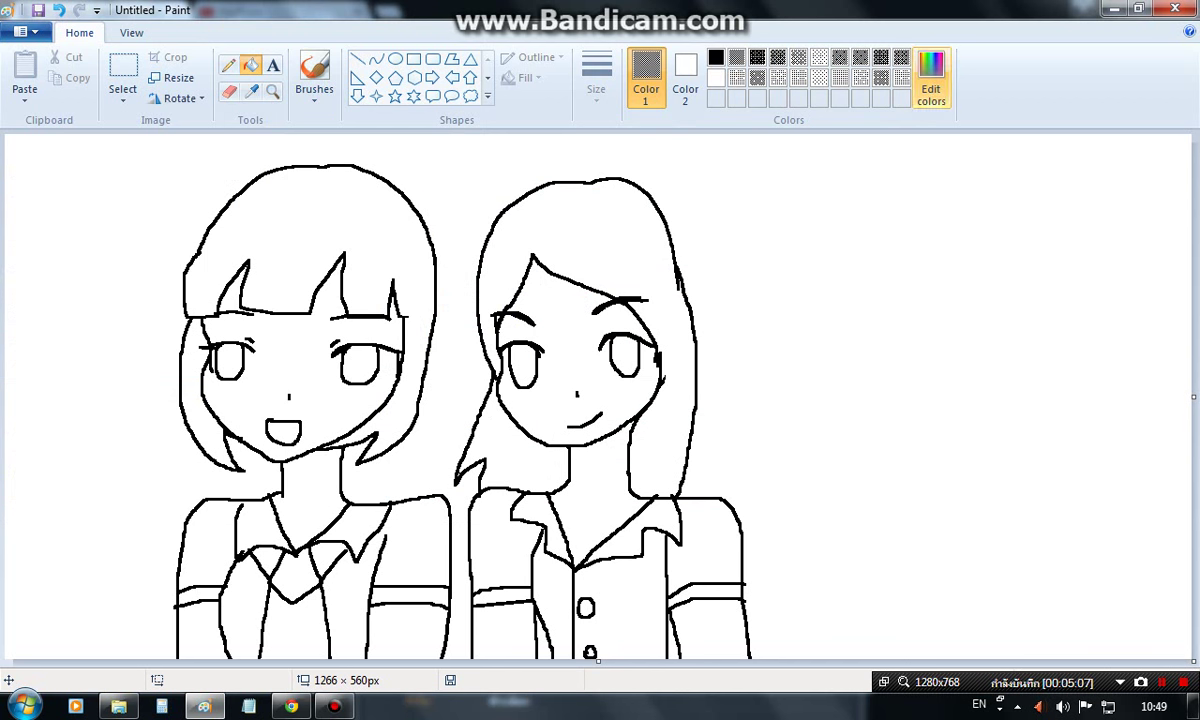
click(930, 78)
key(alt+r)
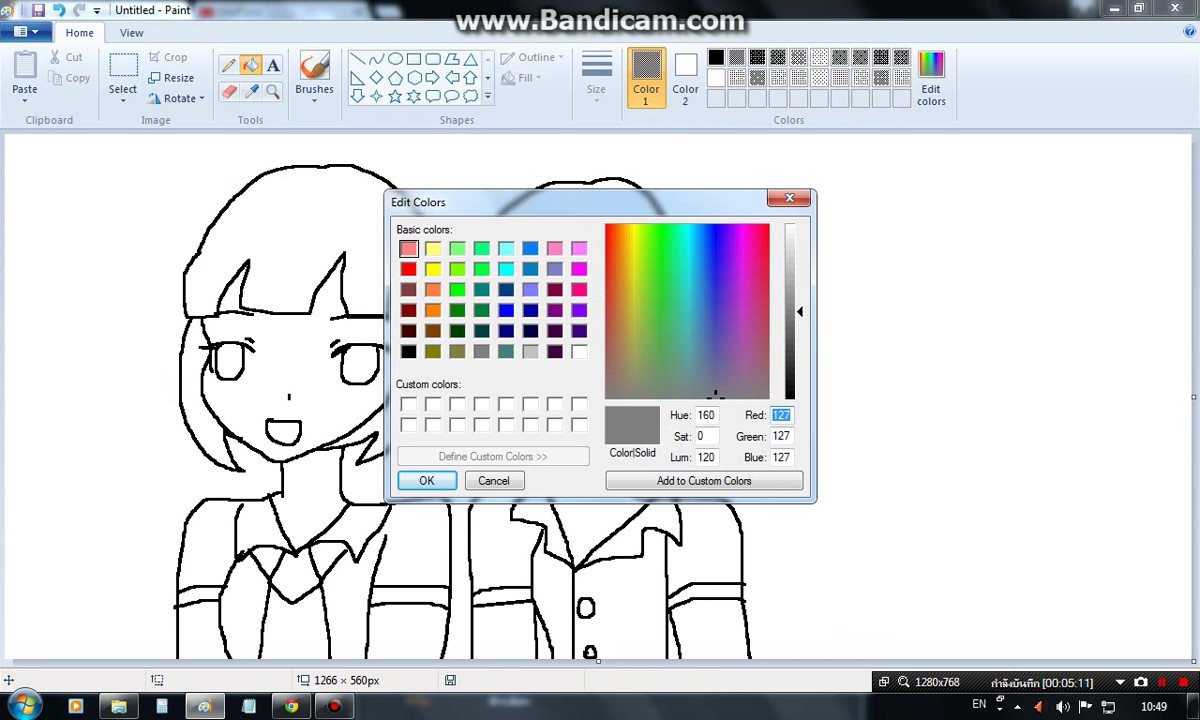
text(255)
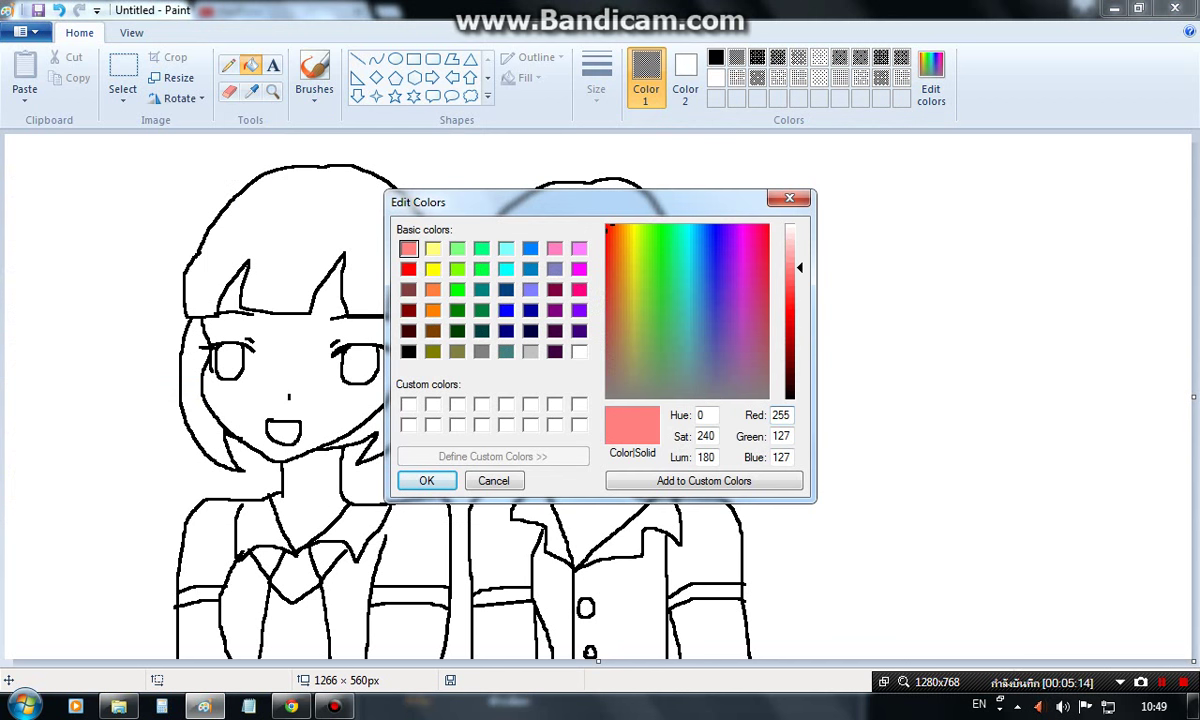
key(alt+g)
text(240)
key(alt+b)
text(22)
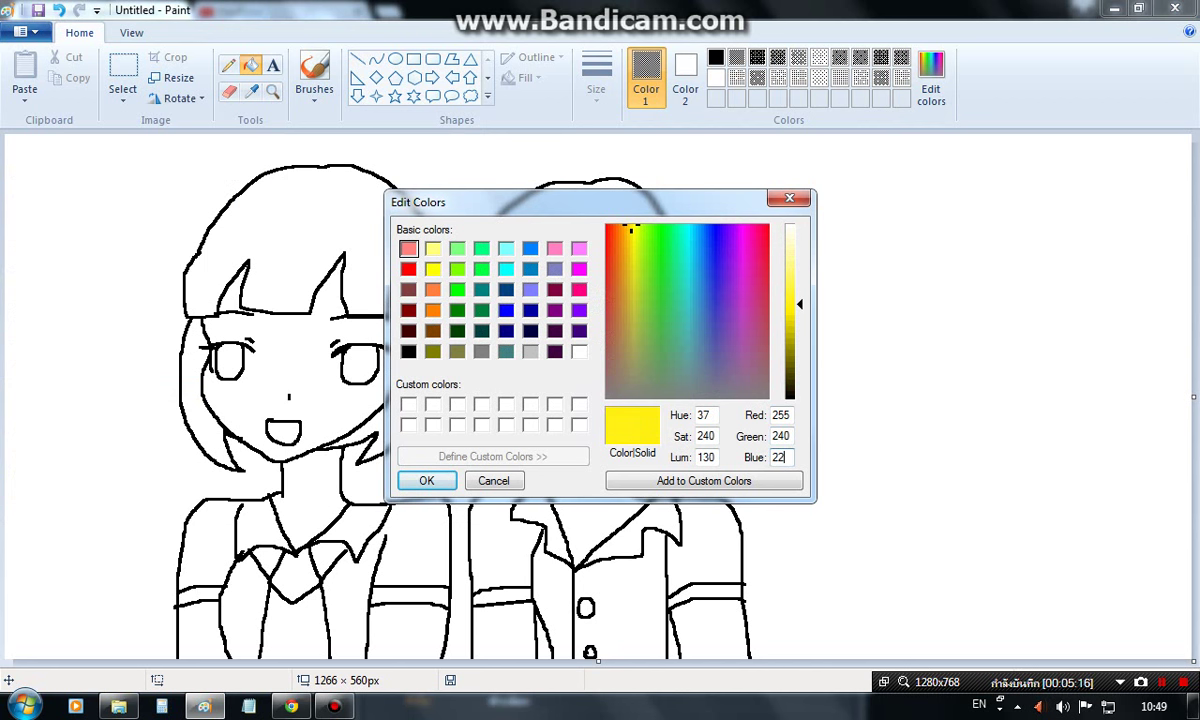
text(5)
click(426, 480)
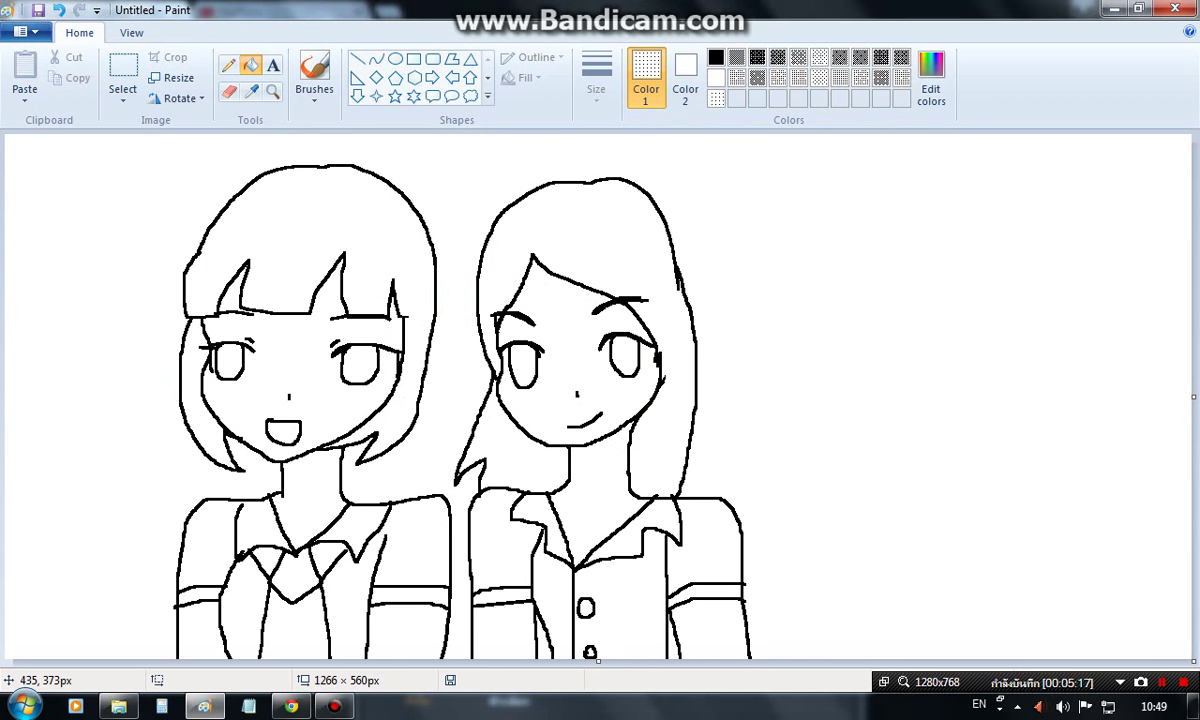
Step: Try filling the figures' faces with the custom color, and undo the fills
click(297, 365)
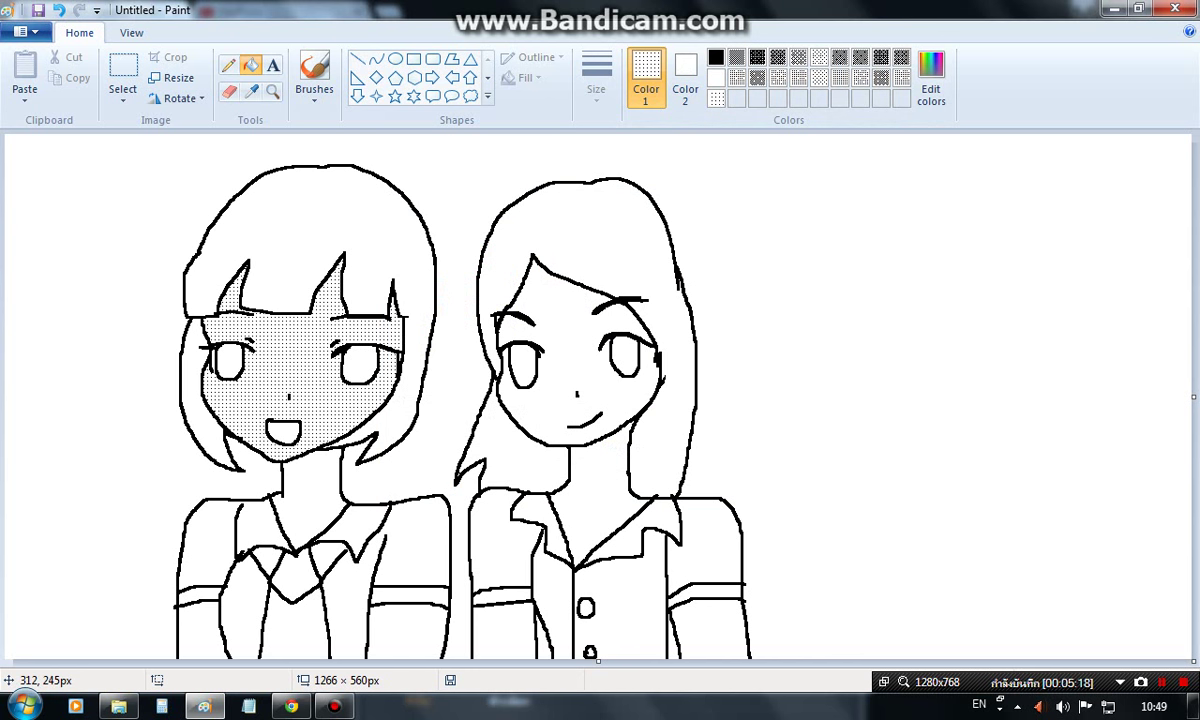
click(608, 399)
key(ctrl+z)
key(ctrl+z)
Step: Fill every hair section of both figures with solid black
click(716, 57)
click(290, 215)
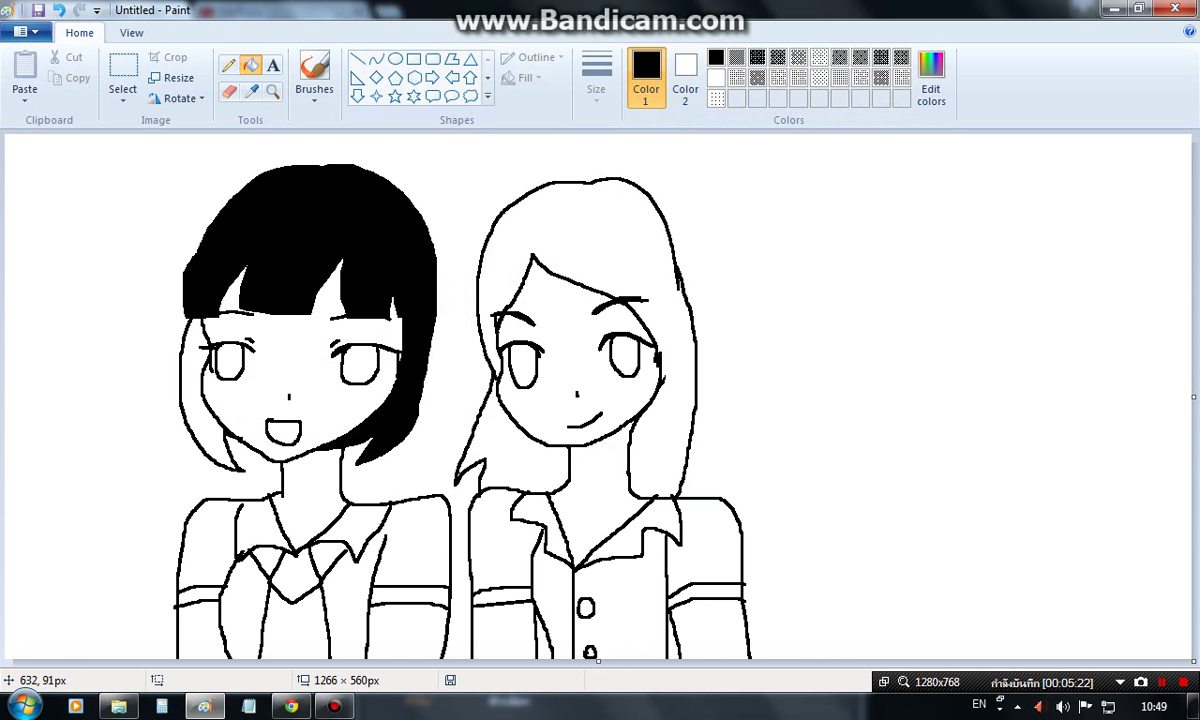
click(588, 215)
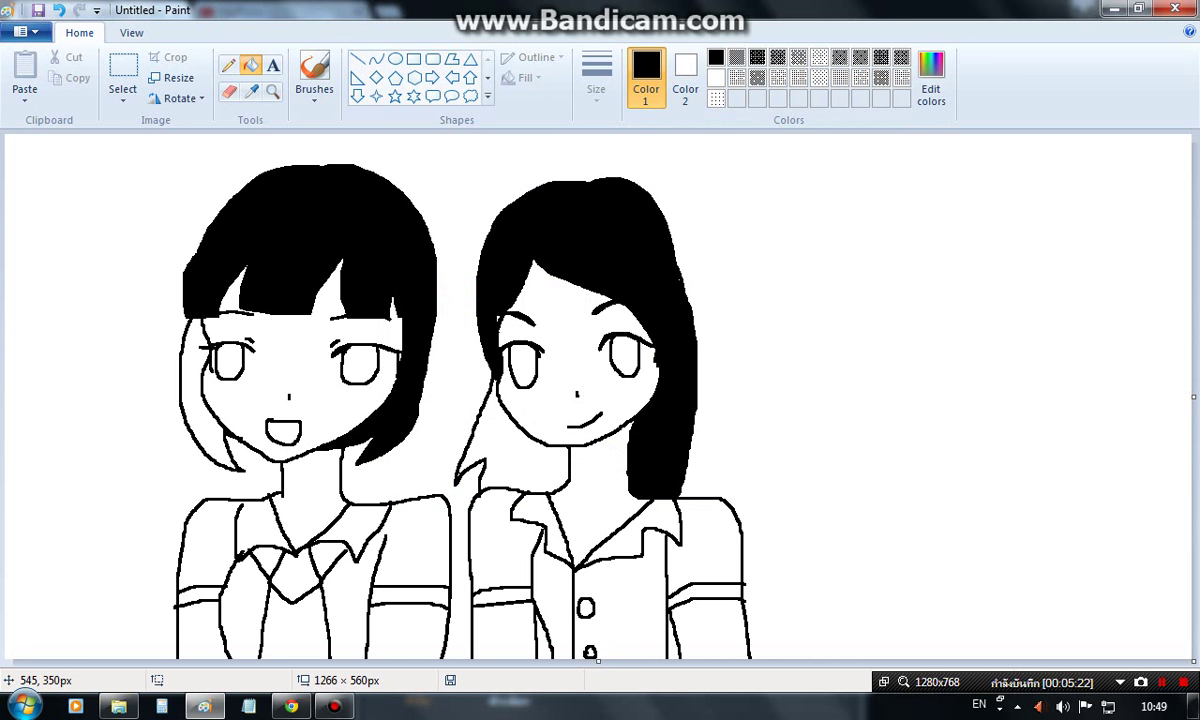
click(516, 462)
click(200, 420)
Step: Fill all four eyes of the two figures with the dense grey dotted pattern
click(736, 77)
click(625, 356)
click(524, 365)
click(359, 365)
click(229, 361)
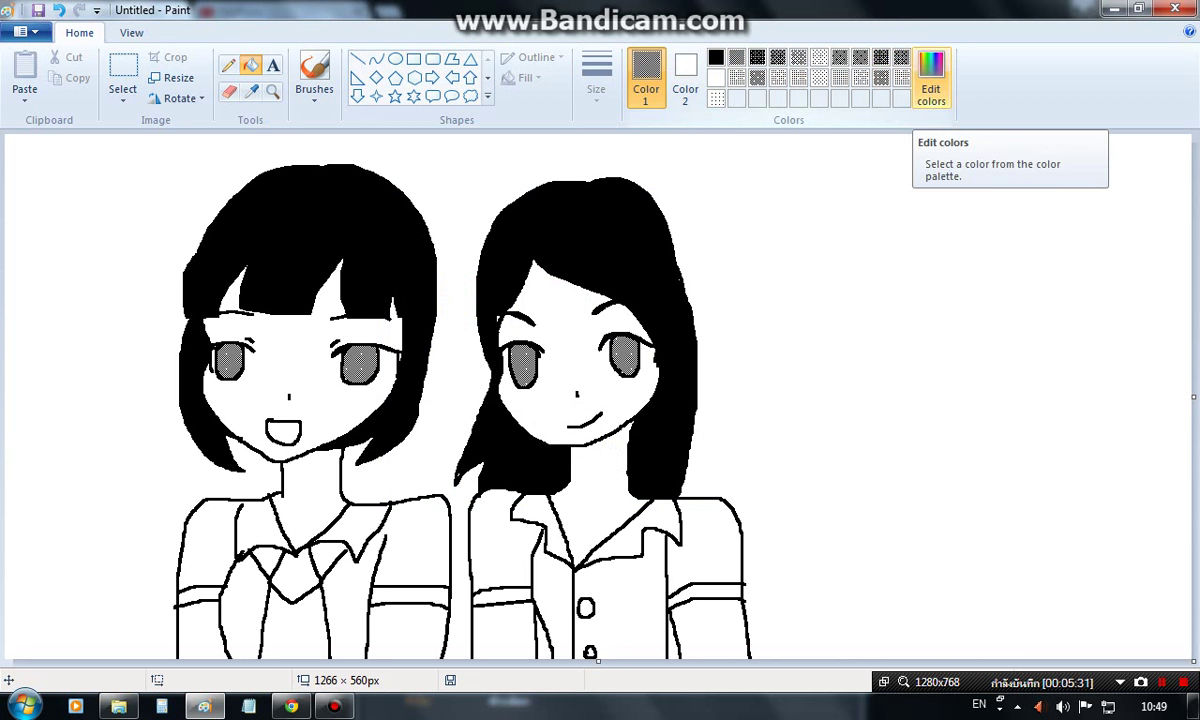
click(25, 32)
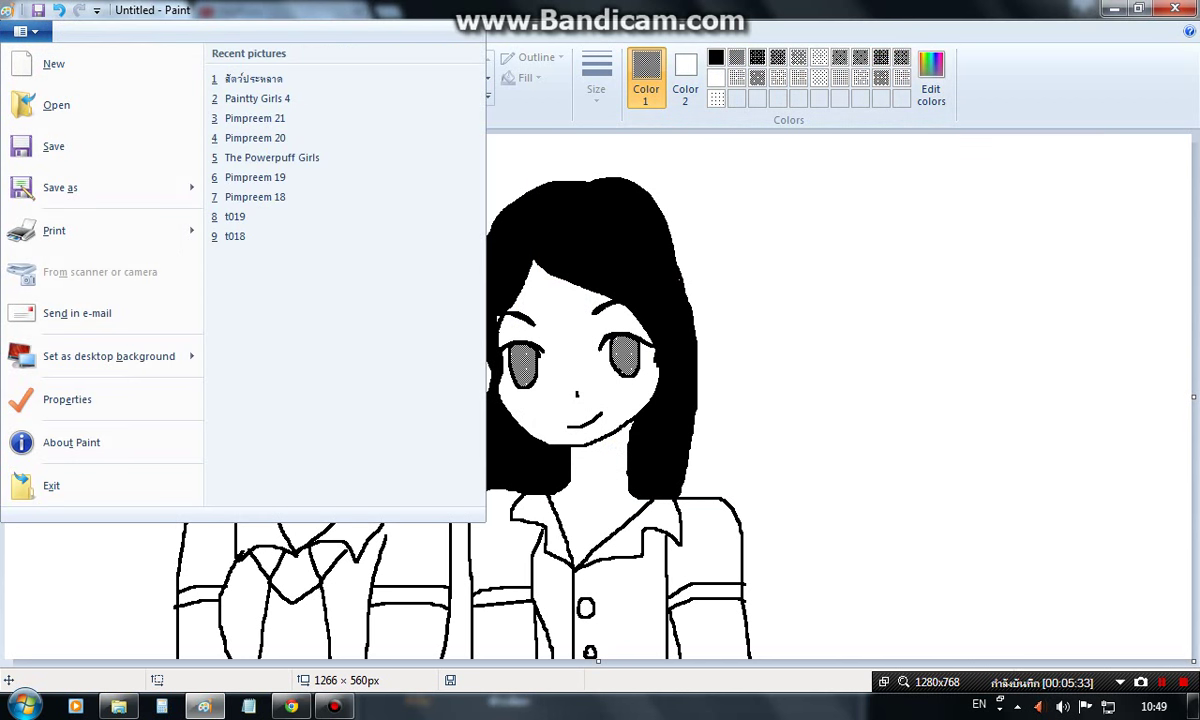
key(Escape)
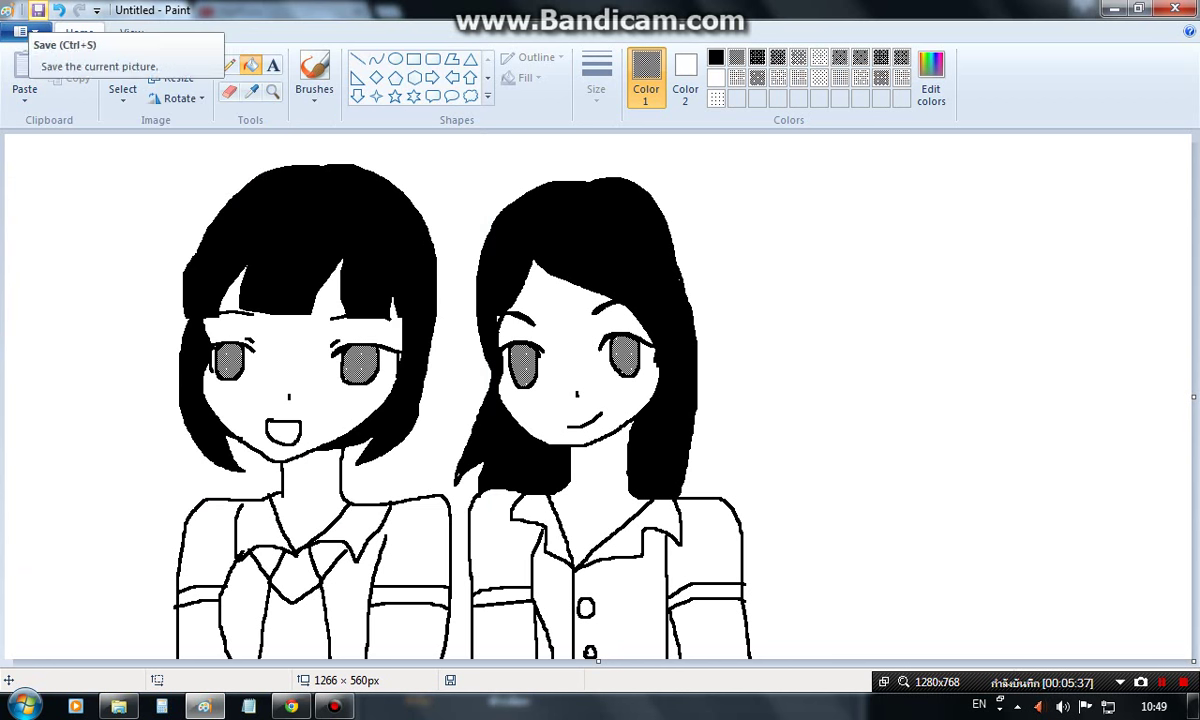
click(25, 32)
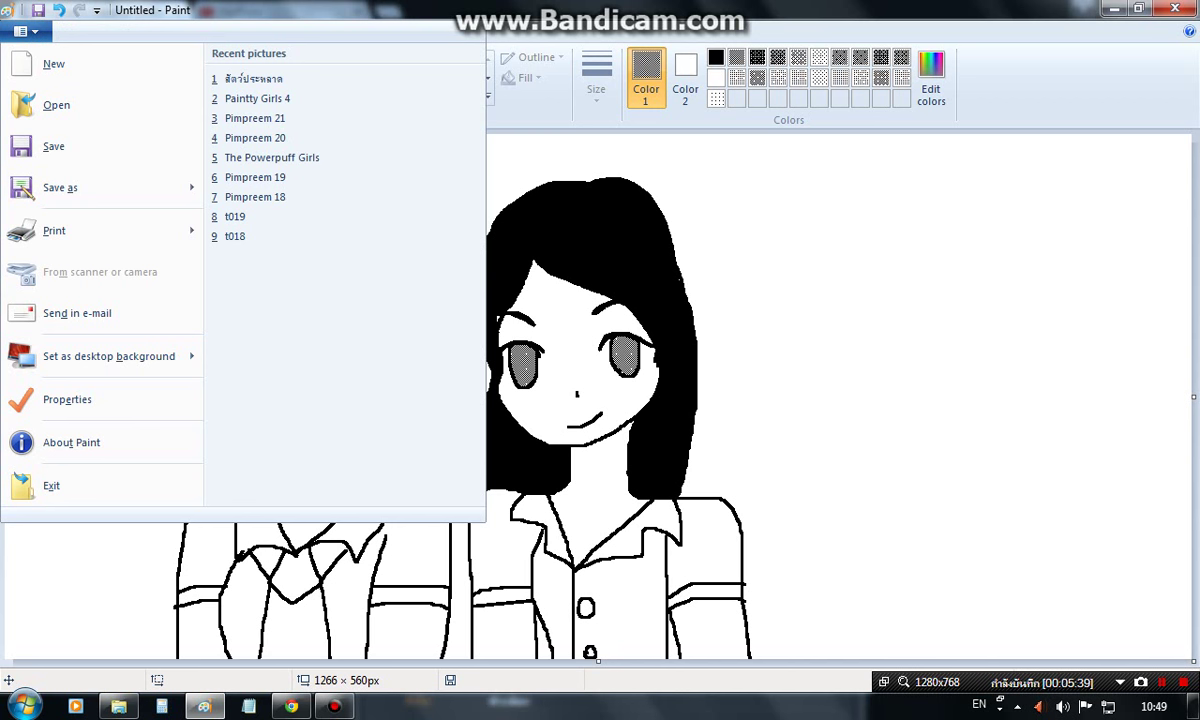
key(Escape)
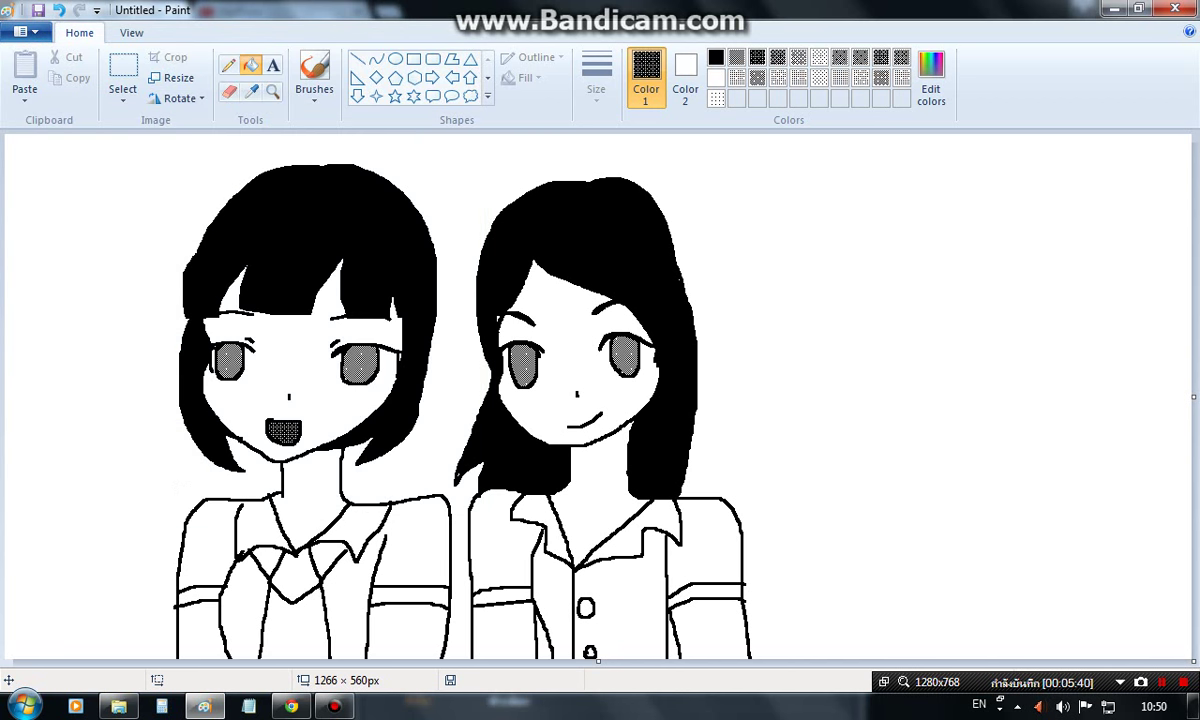
Step: Undo the dark pattern fill in the first figure's mouth and try a light dotted fill on the second figure's neck
key(ctrl+z)
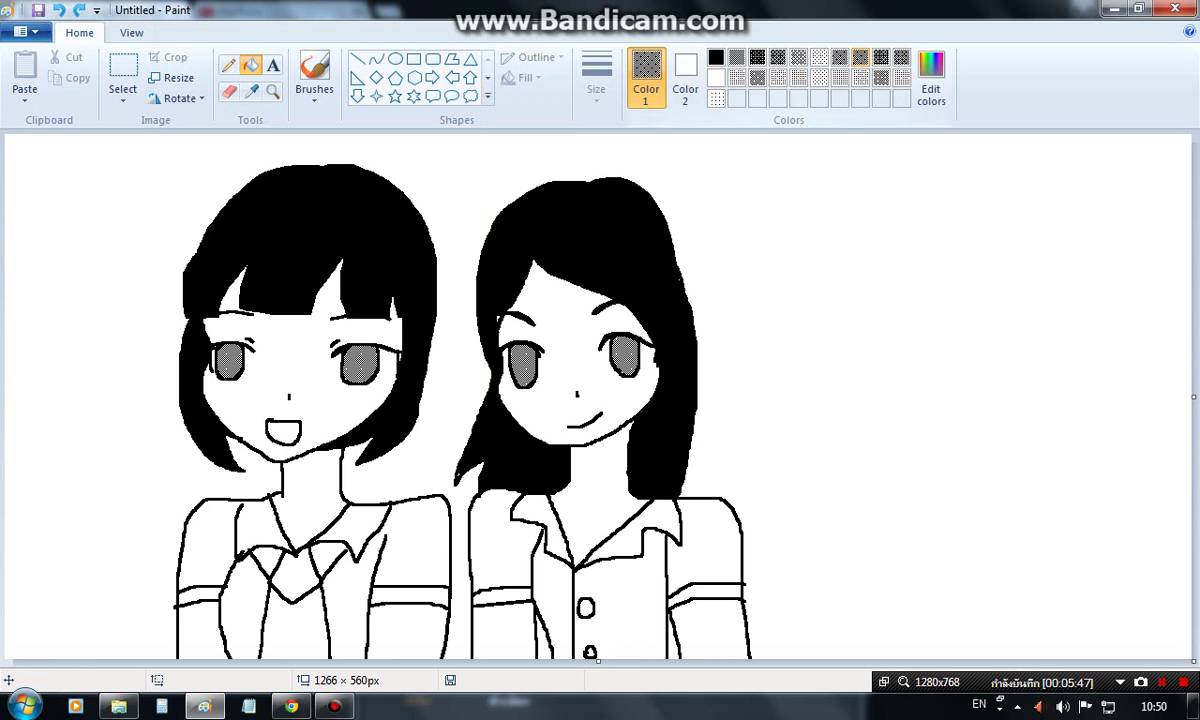
click(826, 56)
click(611, 518)
key(ctrl+z)
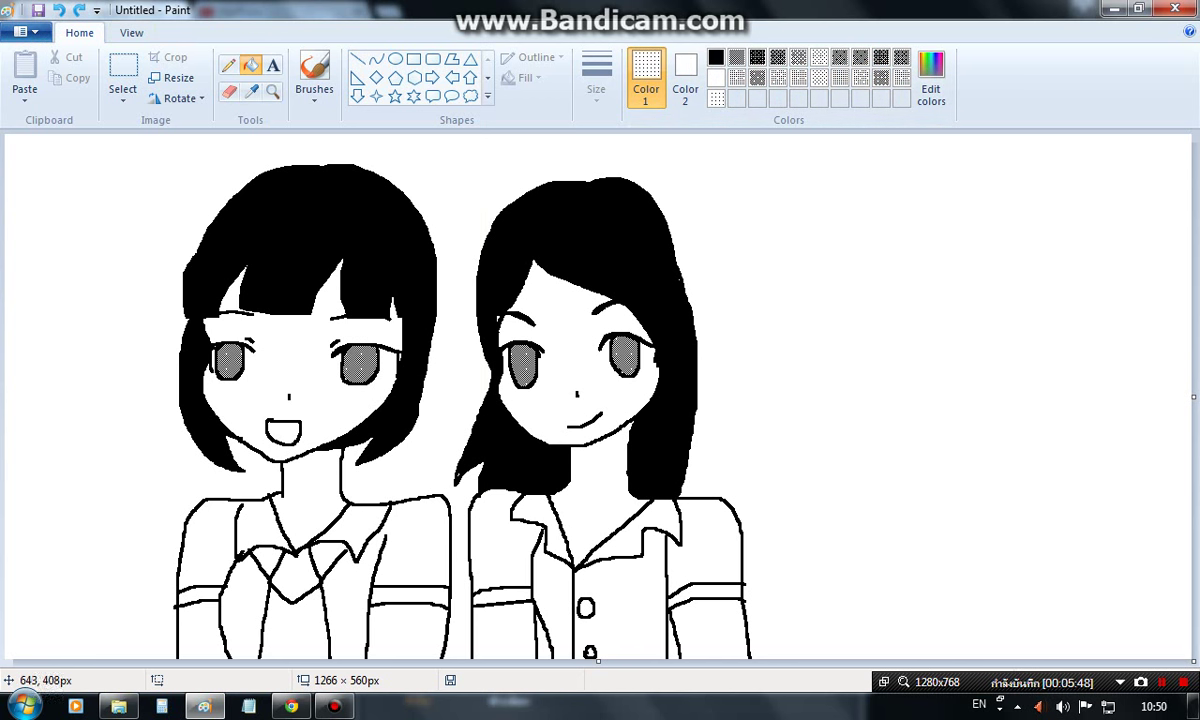
click(272, 91)
click(440, 565)
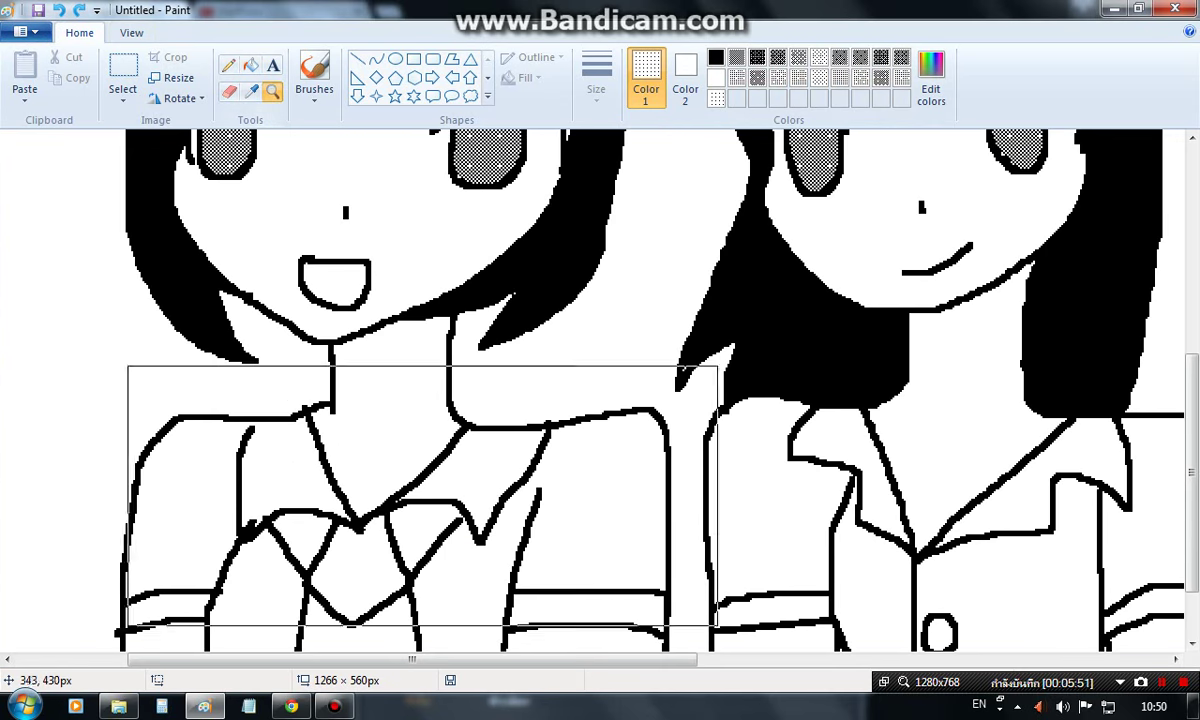
scroll(441, 563, down, 2)
scroll(426, 409, up, 8)
right_click(400, 262)
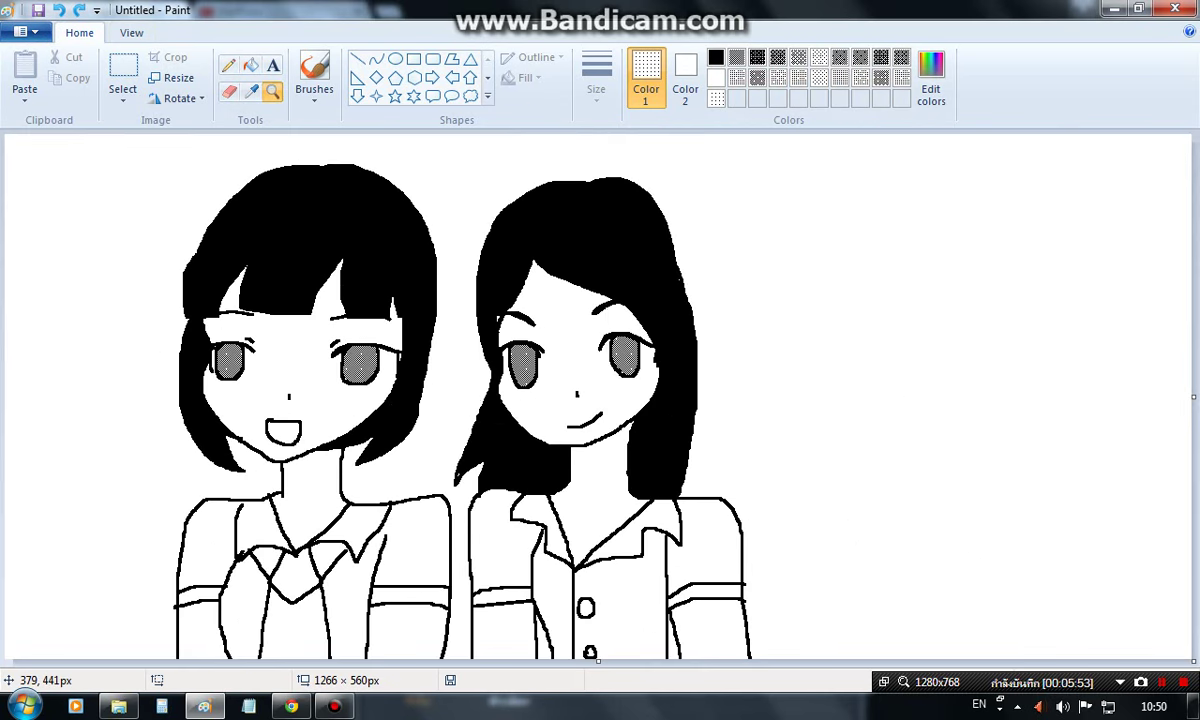
Step: Switch the picture back to color mode in the image properties
click(25, 31)
click(67, 399)
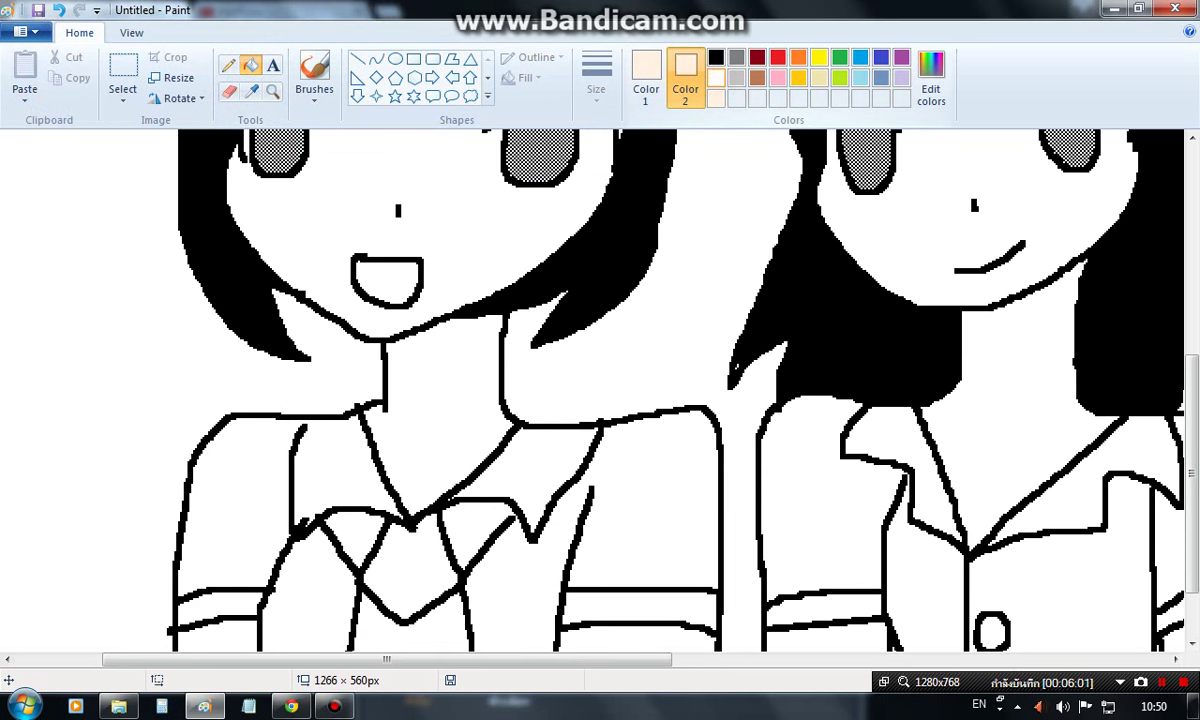
Step: Fill the faces and necks of both figures with the peach custom color
click(646, 75)
click(470, 240)
click(440, 420)
click(940, 424)
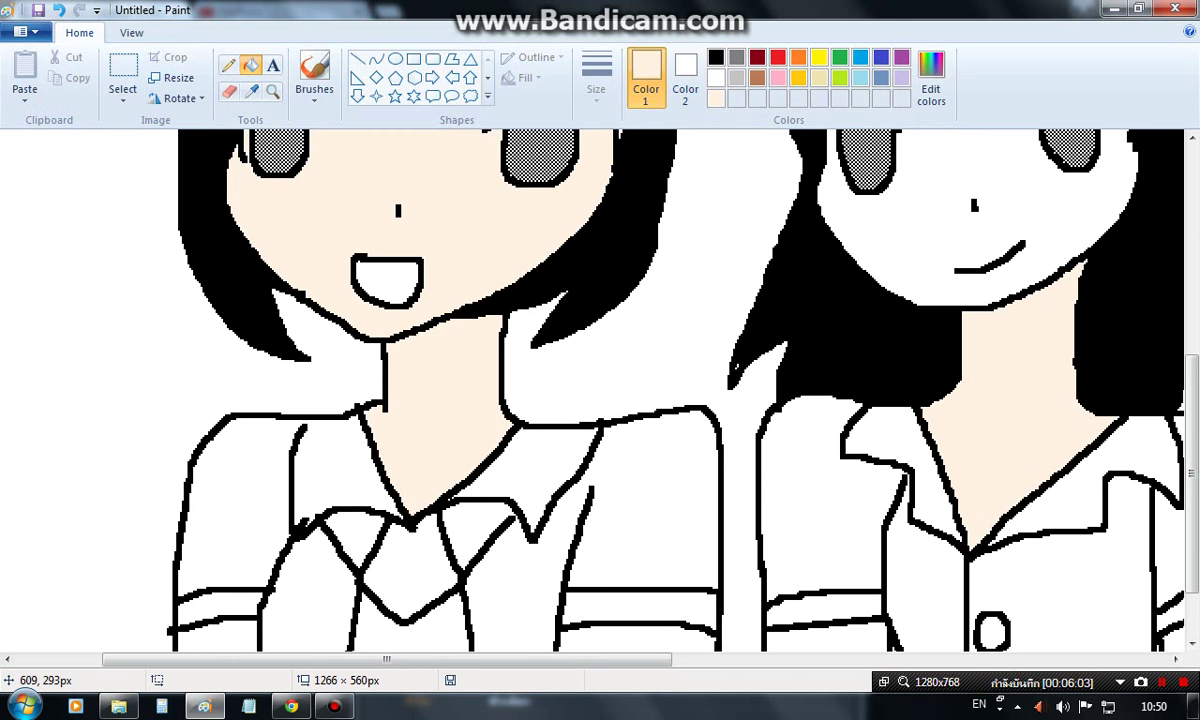
scroll(800, 450, up, 5)
Step: Fill the bare arms of both figures with the peach color, undoing the fill that spills onto the background
scroll(700, 550, down, 6)
click(634, 600)
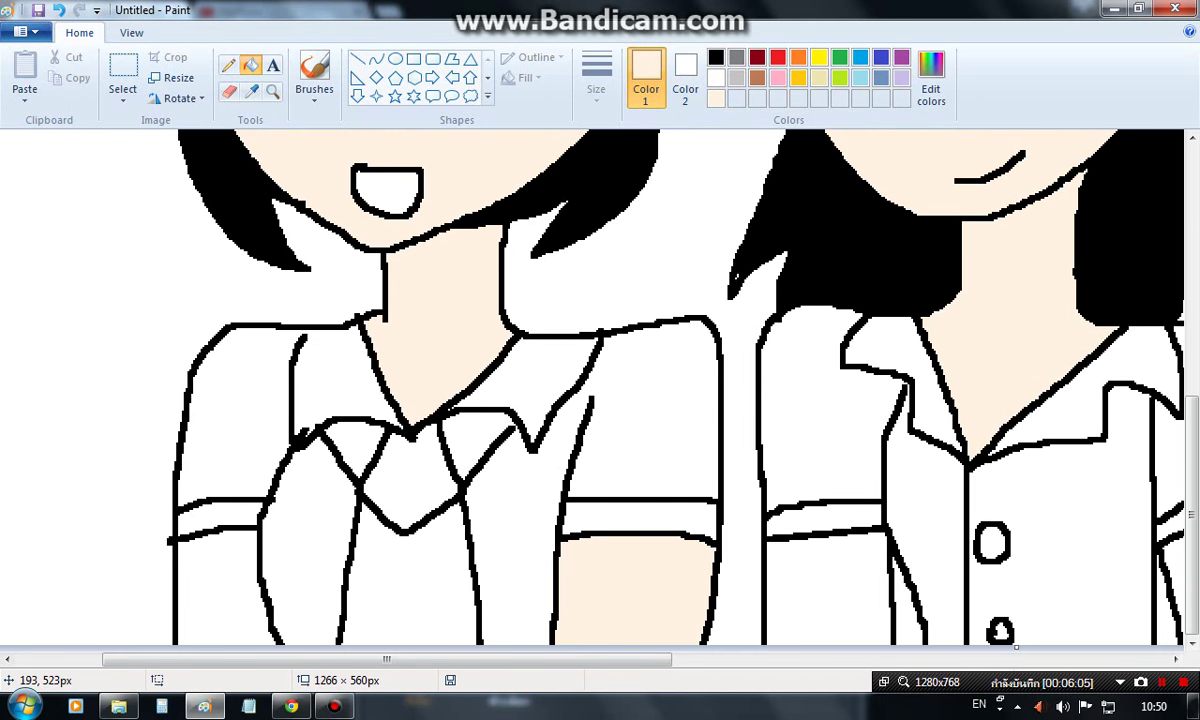
click(210, 570)
click(800, 590)
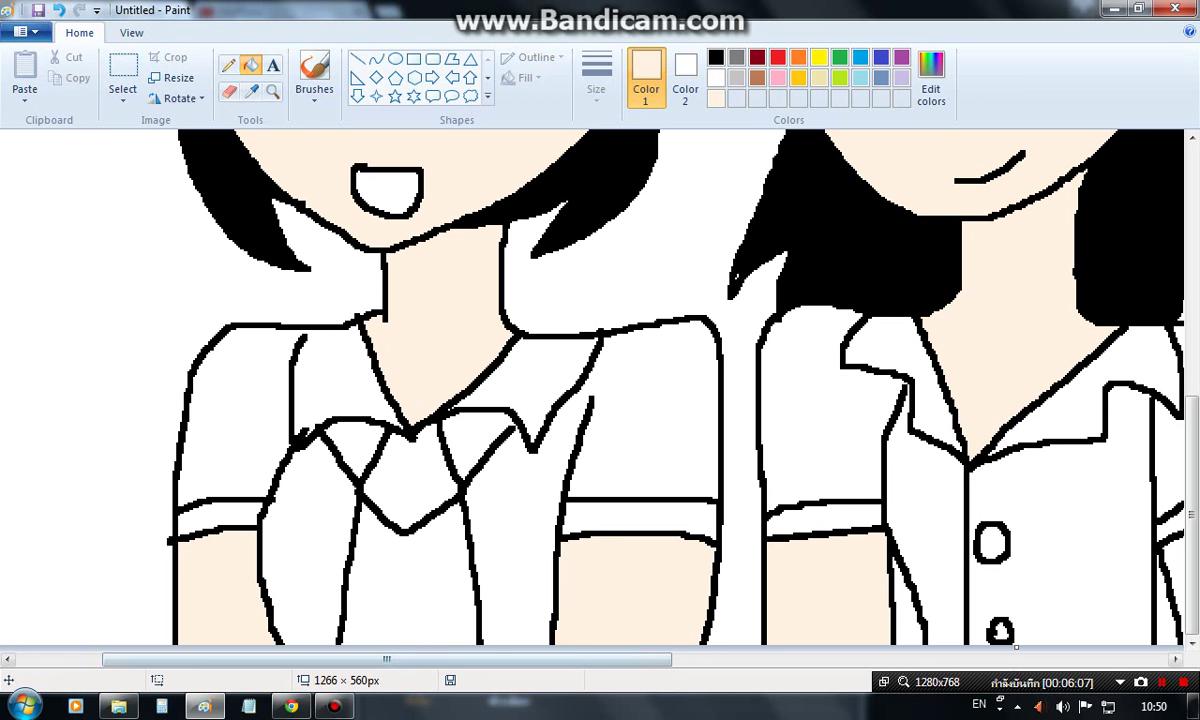
drag(600, 659, 805, 659)
click(915, 600)
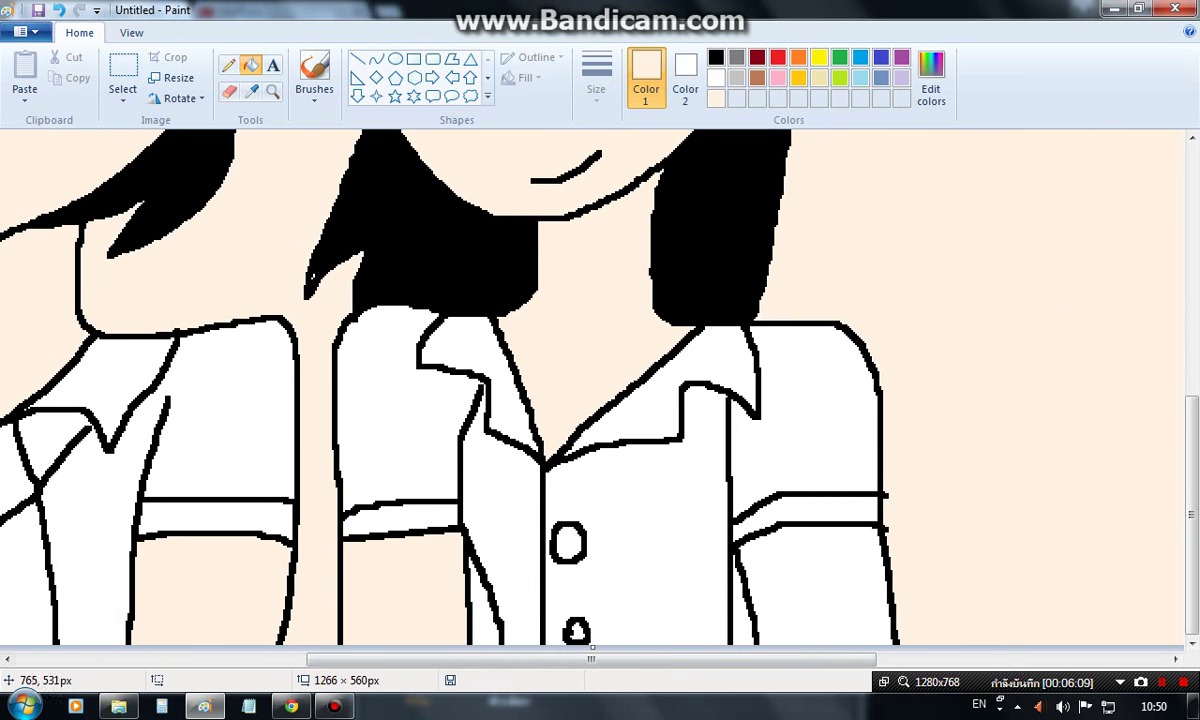
key(ctrl+z)
click(826, 598)
Step: Fill the first figure's open mouth with red
scroll(798, 598, up, 5)
scroll(770, 565, down, 4)
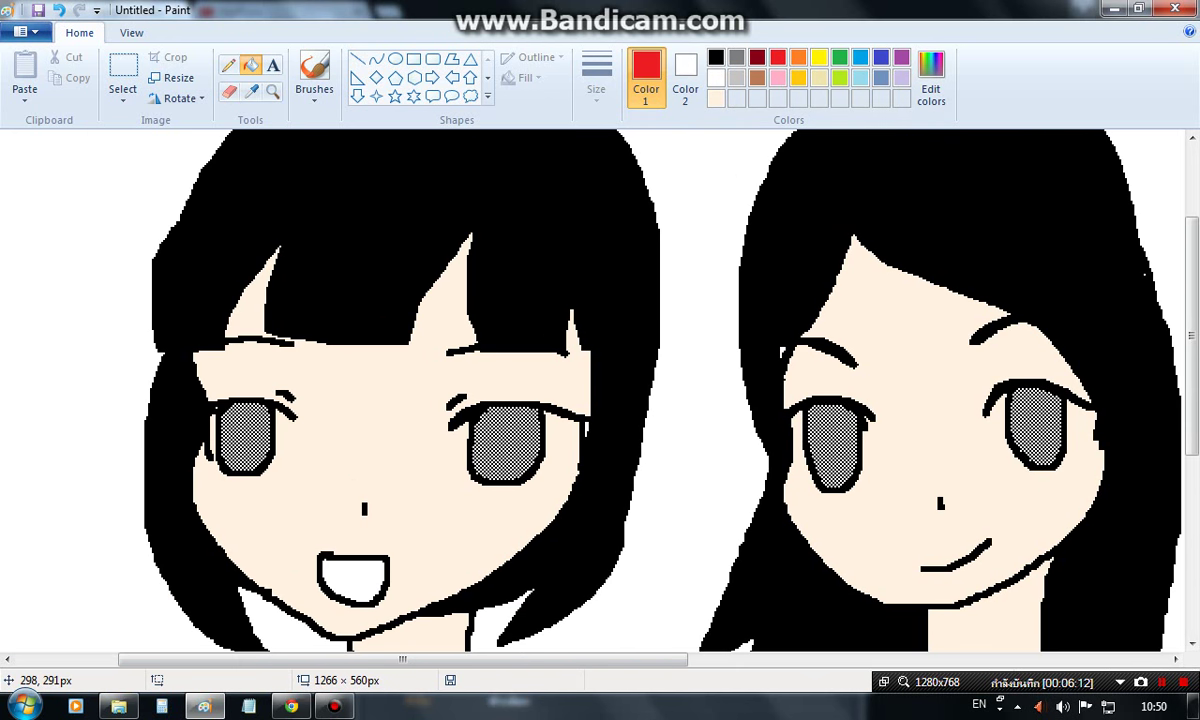
click(345, 580)
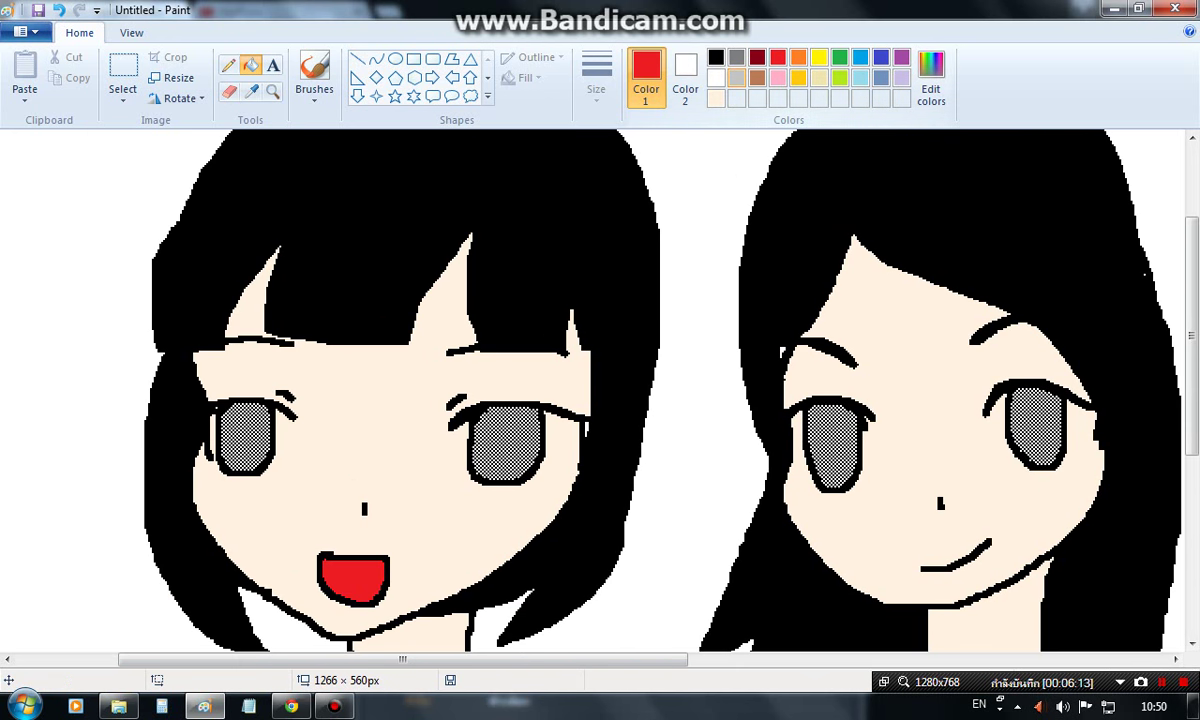
Step: Fill all sections of the first figure's tie with dark gray
click(737, 57)
scroll(600, 390, down, 6)
click(375, 570)
click(365, 470)
click(412, 443)
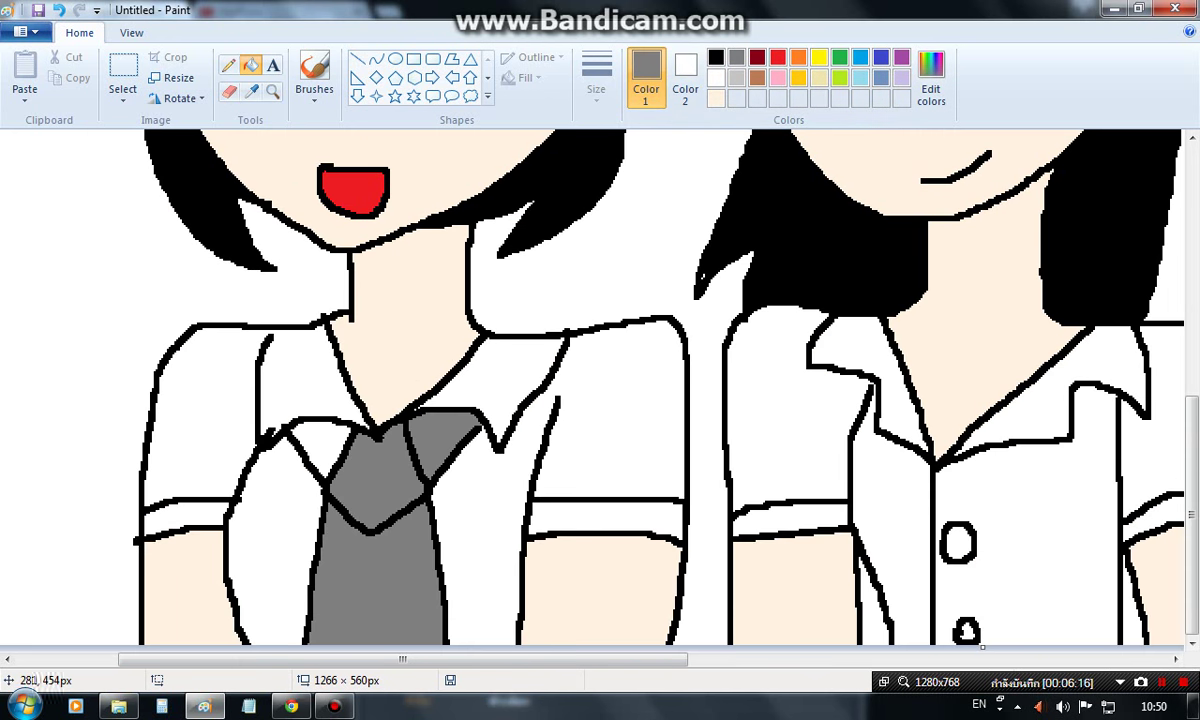
click(311, 409)
Step: Paint black pupils and dark upper shading with the brush in both of the first figure's eyes
scroll(311, 409, up, 7)
scroll(311, 409, down, 2)
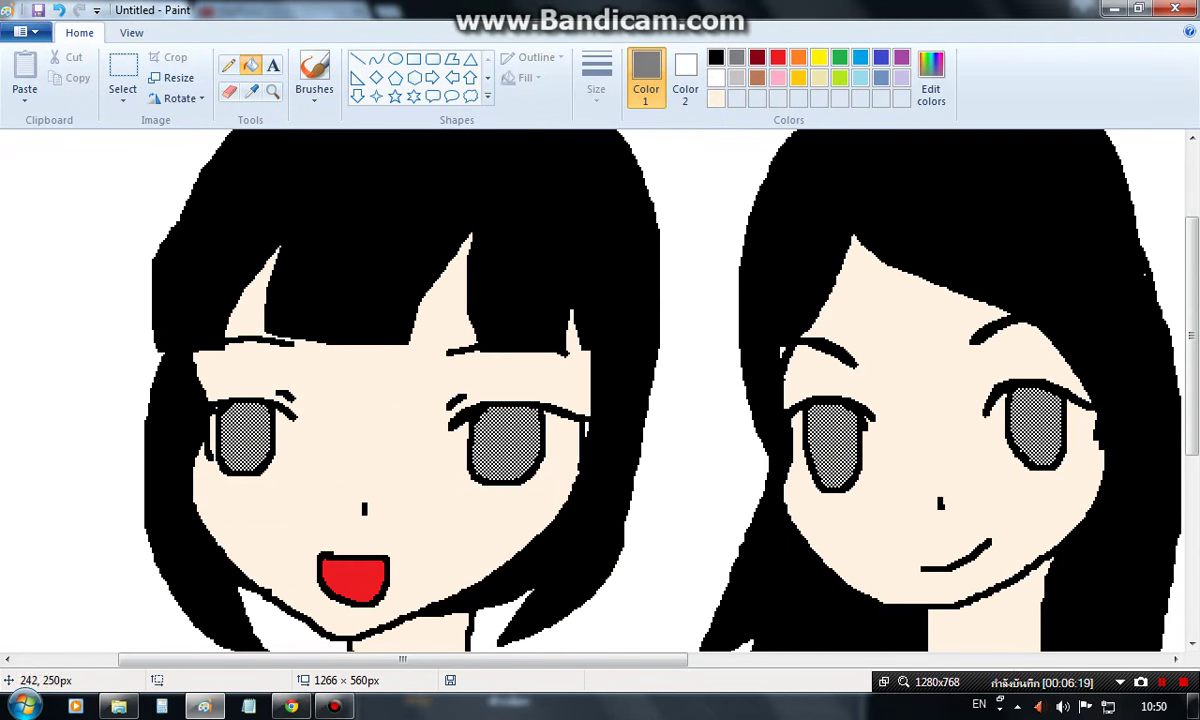
click(716, 57)
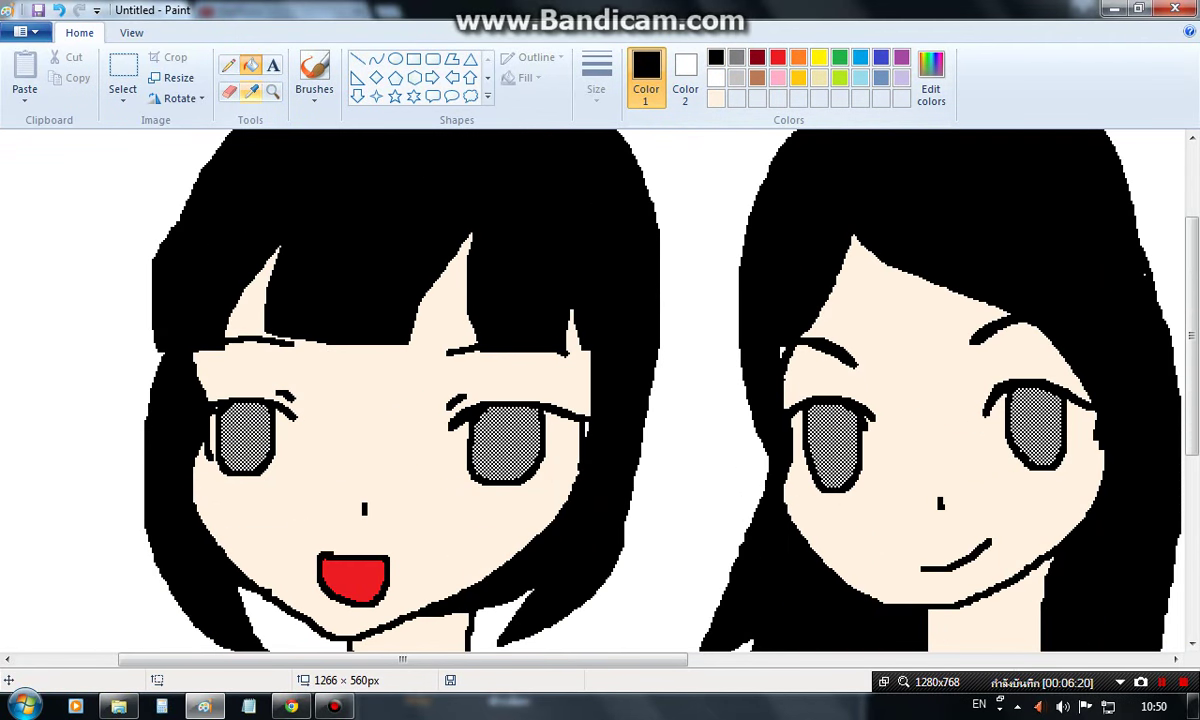
click(271, 91)
click(425, 493)
click(314, 68)
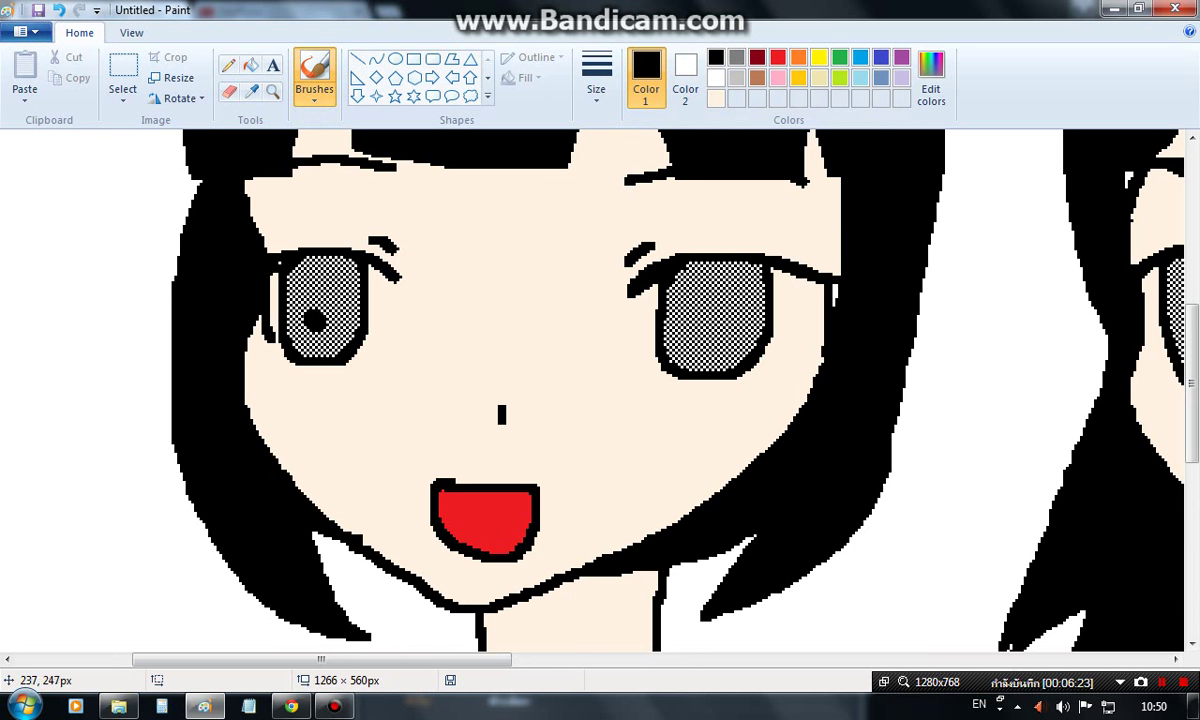
drag(320, 316, 330, 300)
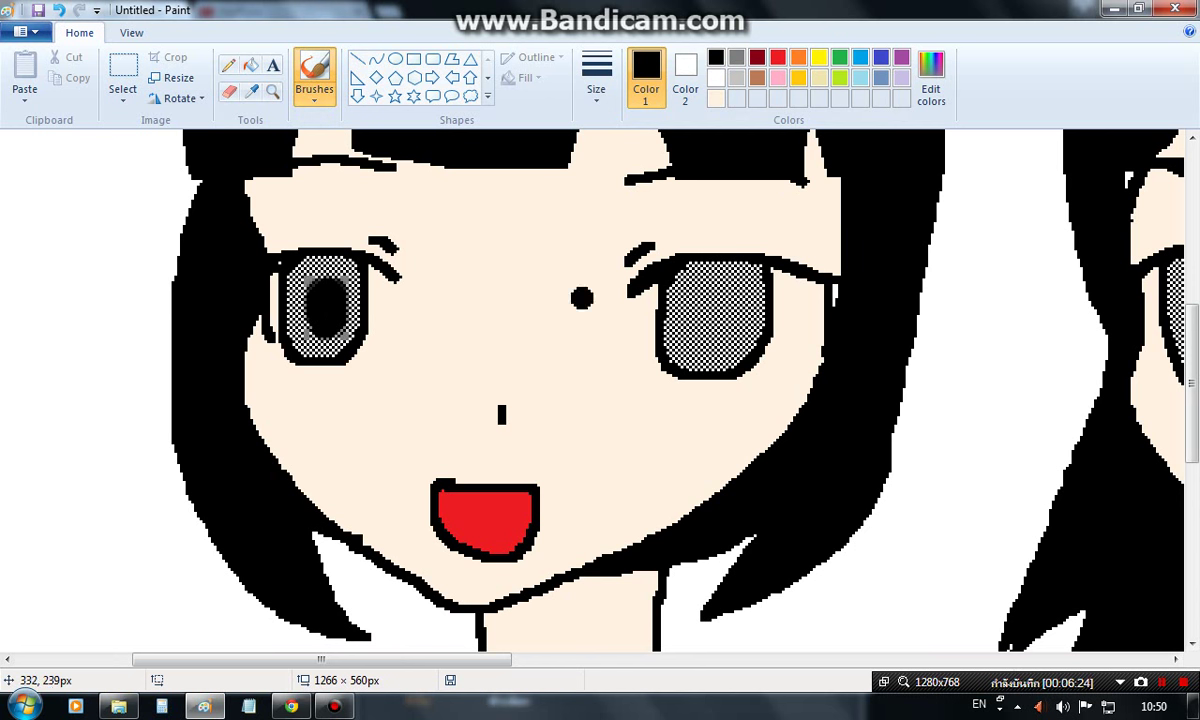
mouse_move(662, 310)
mouse_down()
mouse_move(675, 285)
mouse_move(720, 316)
mouse_move(663, 262)
mouse_move(651, 286)
mouse_move(645, 256)
mouse_up()
mouse_move(285, 290)
mouse_down()
mouse_move(272, 268)
mouse_move(348, 268)
mouse_move(294, 245)
mouse_move(286, 285)
mouse_move(336, 275)
mouse_up()
key(ctrl+z)
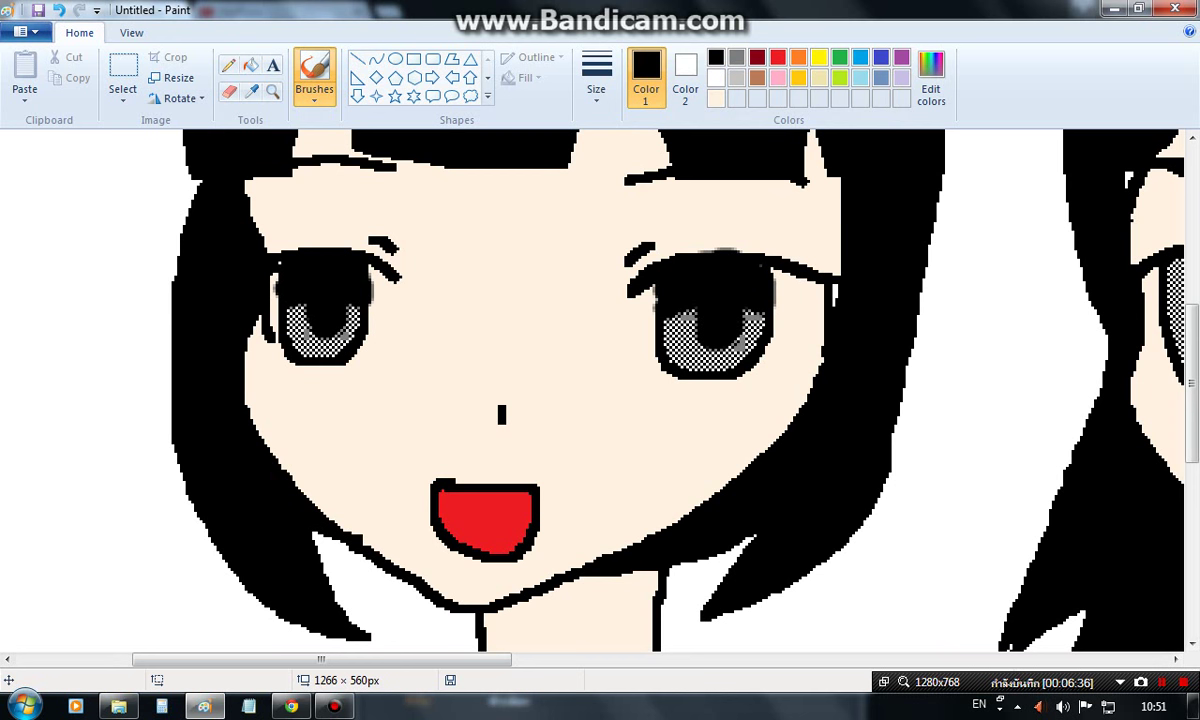
Step: Paint black pupils and dark upper shading in both of the second figure's eyes
scroll(480, 320, right, 10)
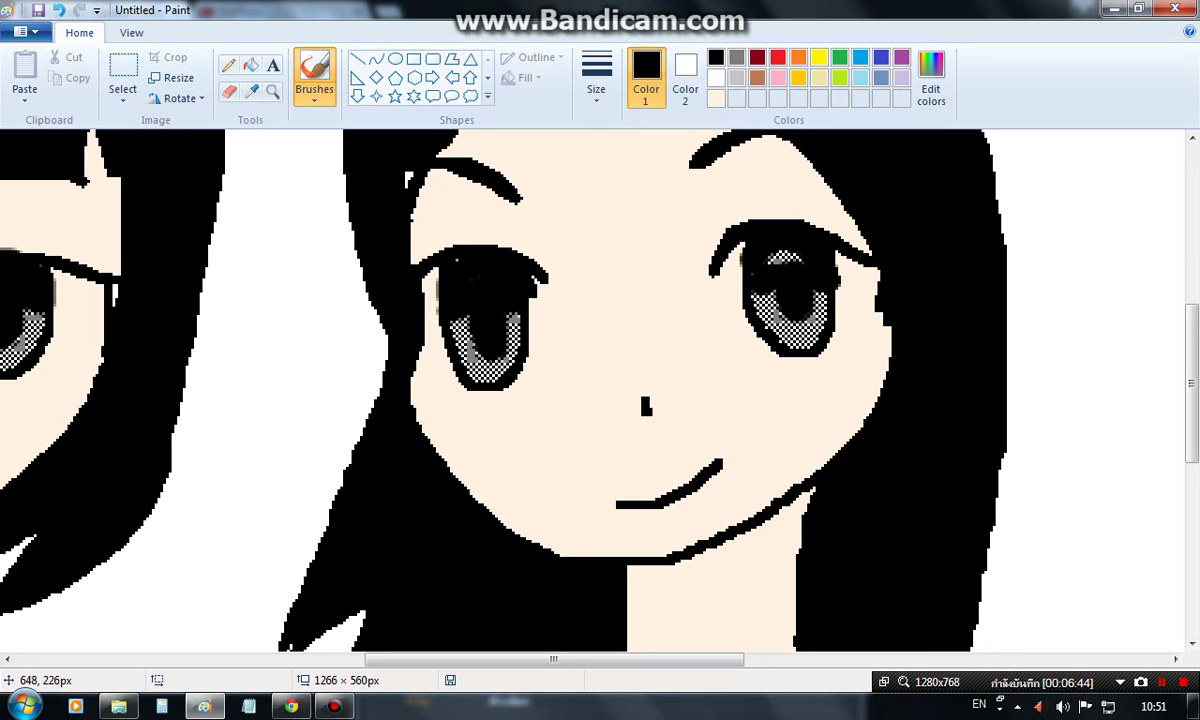
click(596, 78)
click(637, 158)
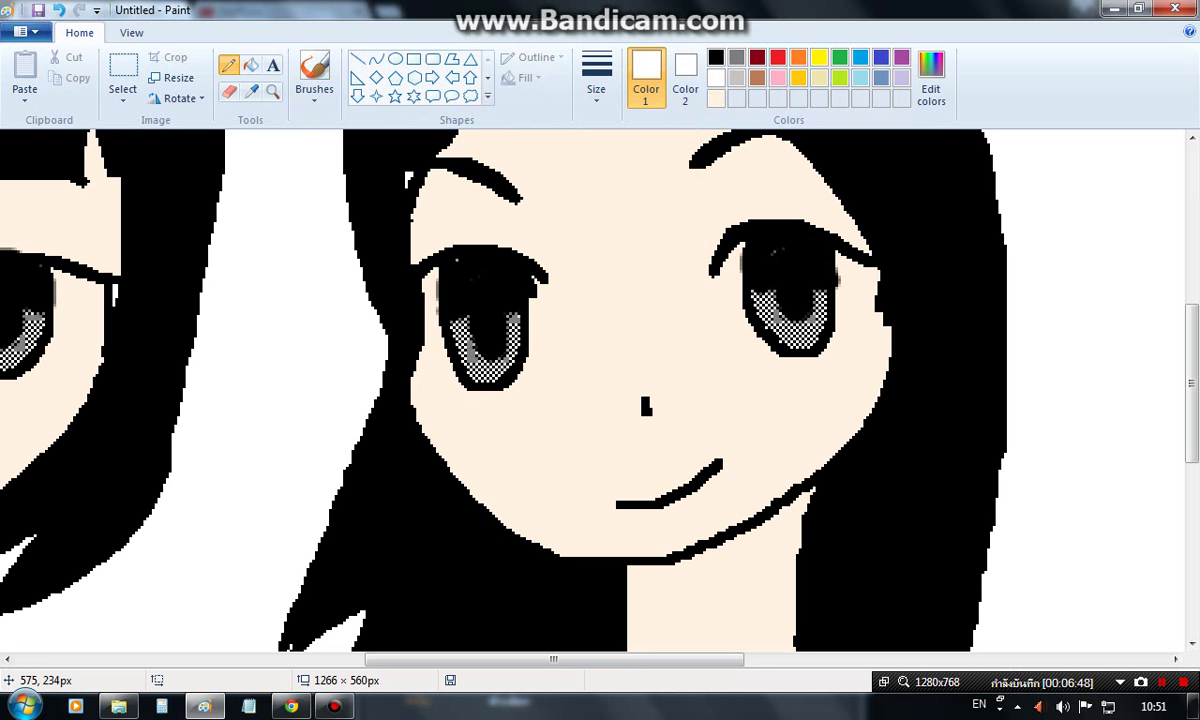
Step: Outline the eye whites around both of the second figure's irises with a thin white pencil line, undoing a bad stroke
drag(543, 285, 470, 390)
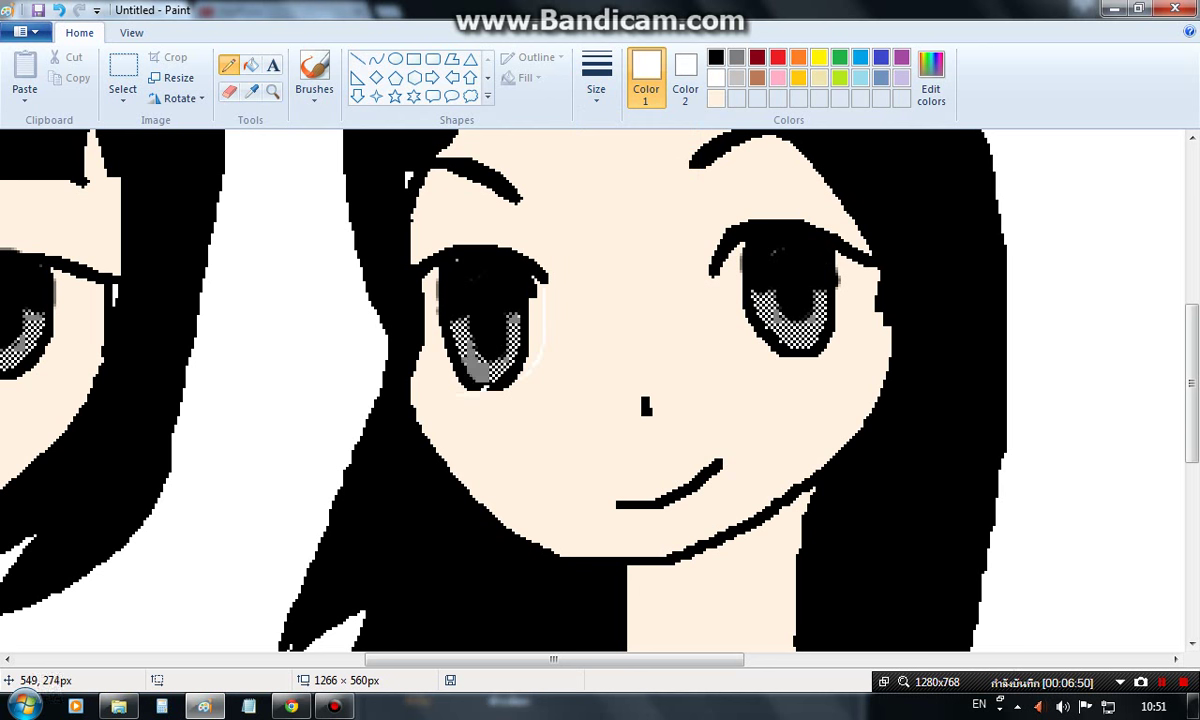
key(ctrl+z)
drag(421, 355, 458, 386)
drag(732, 349, 780, 366)
mouse_move(768, 354)
mouse_down()
mouse_move(857, 335)
mouse_move(875, 308)
mouse_up()
Step: Outline the eye whites around both of the first figure's irises with a thin white pencil line
drag(554, 659, 302, 659)
drag(415, 338, 418, 311)
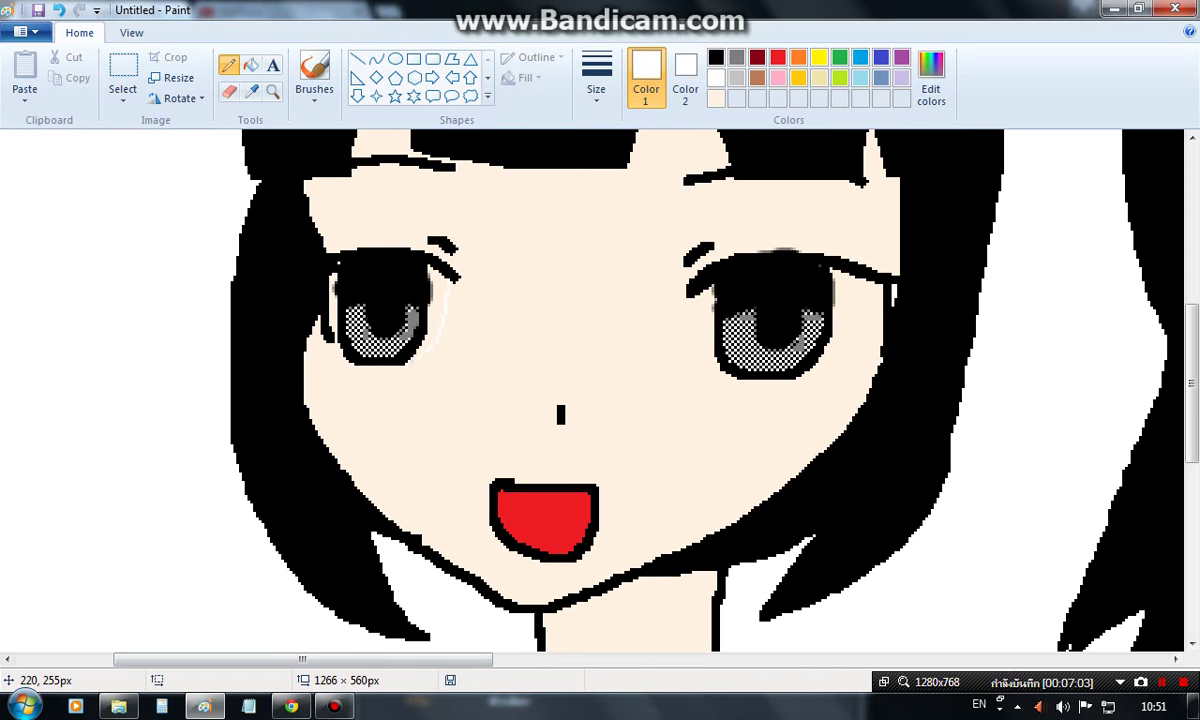
drag(803, 380, 859, 321)
Step: Fill the outlined eye whites of the first figure with white and undo the fill that leaks across the face
click(250, 65)
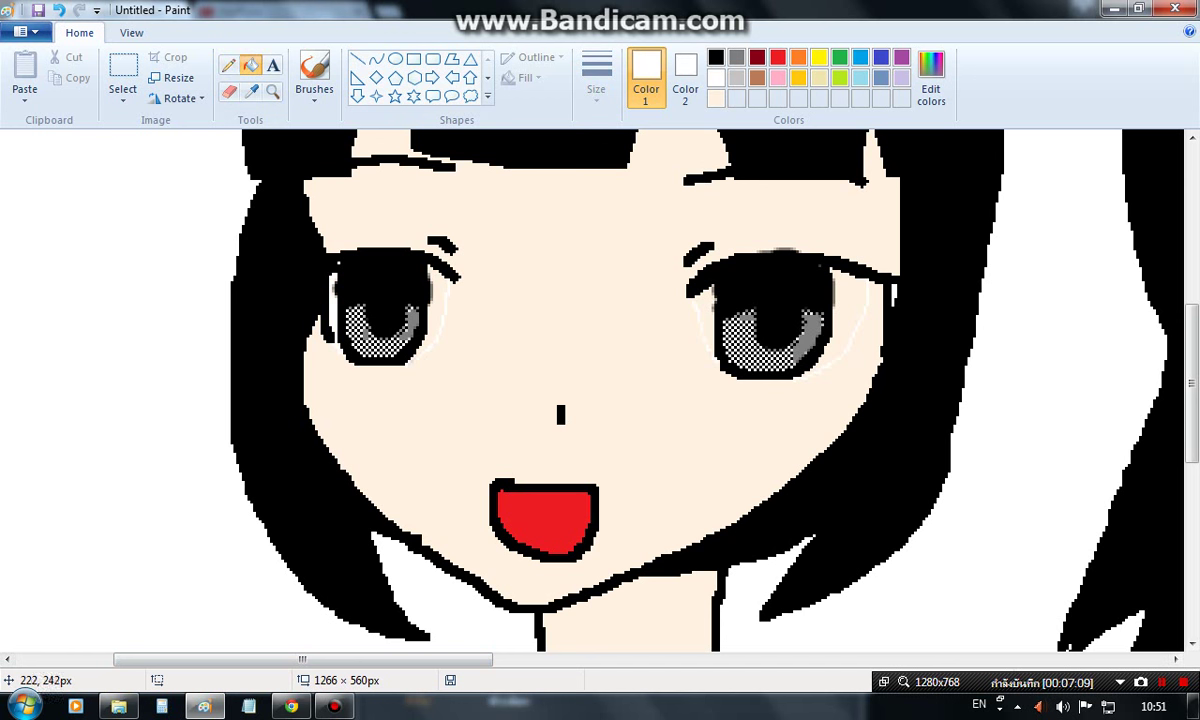
click(434, 295)
click(700, 303)
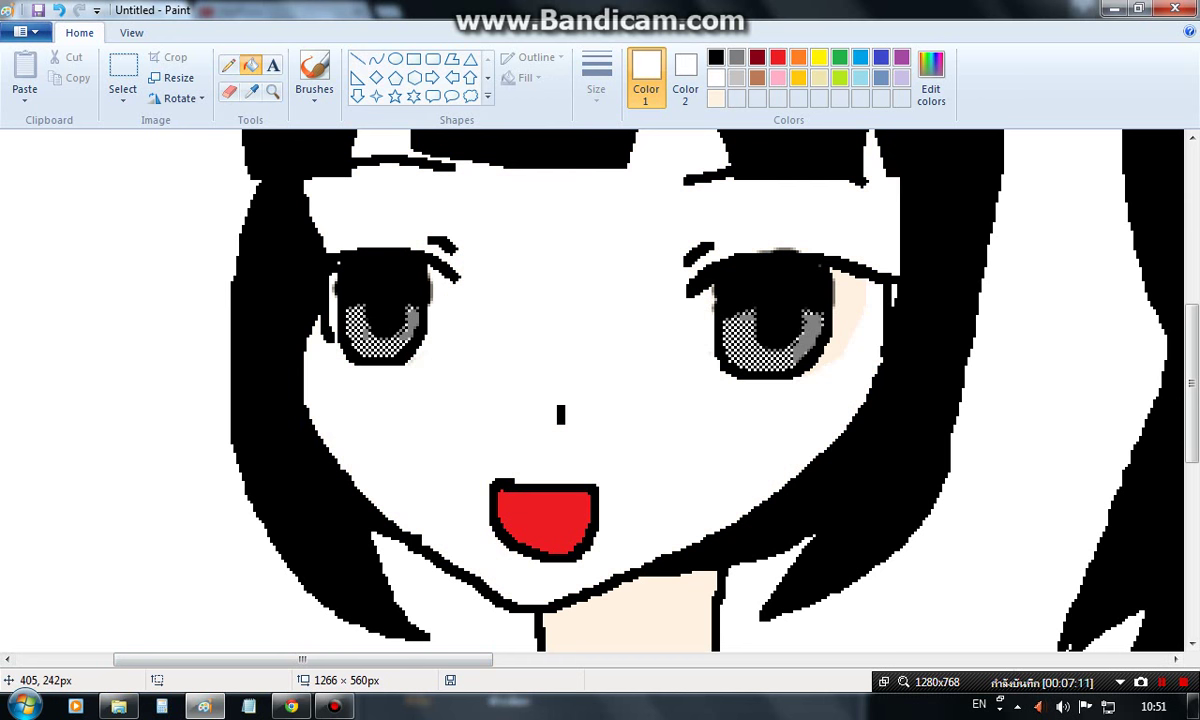
key(ctrl+z)
Step: Fill the outlined areas on either side of both of the second figure's irises with white
drag(302, 659, 629, 659)
click(624, 295)
click(500, 276)
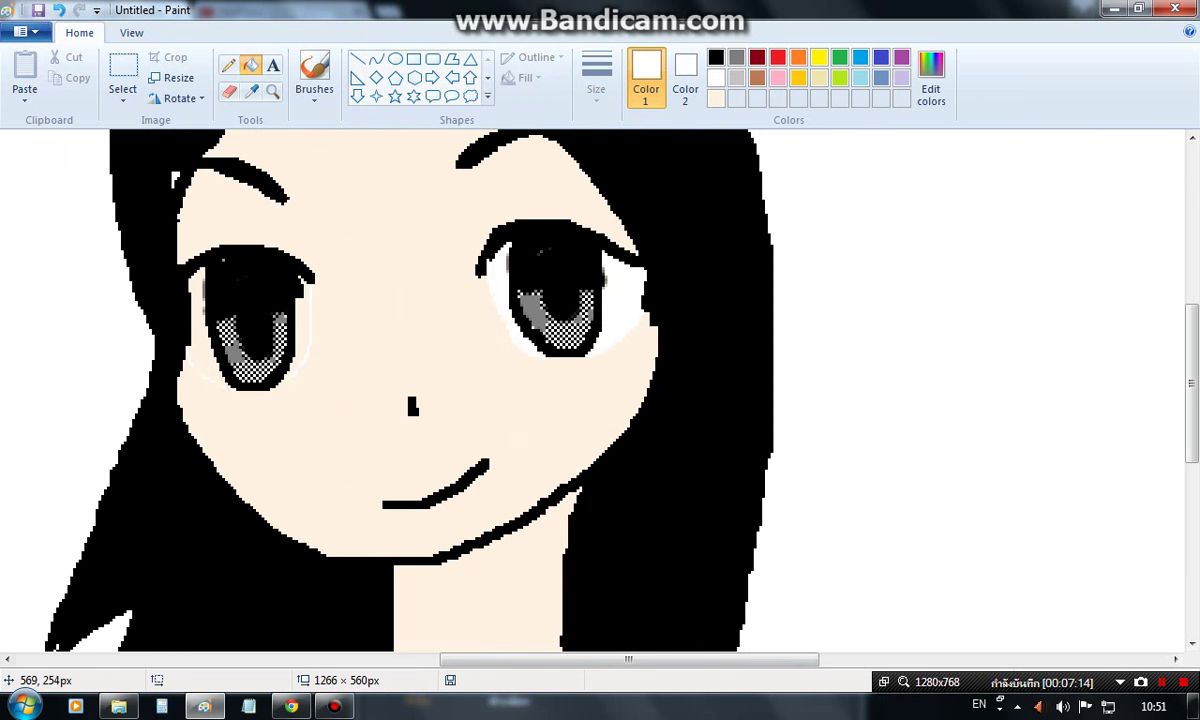
click(302, 330)
click(195, 325)
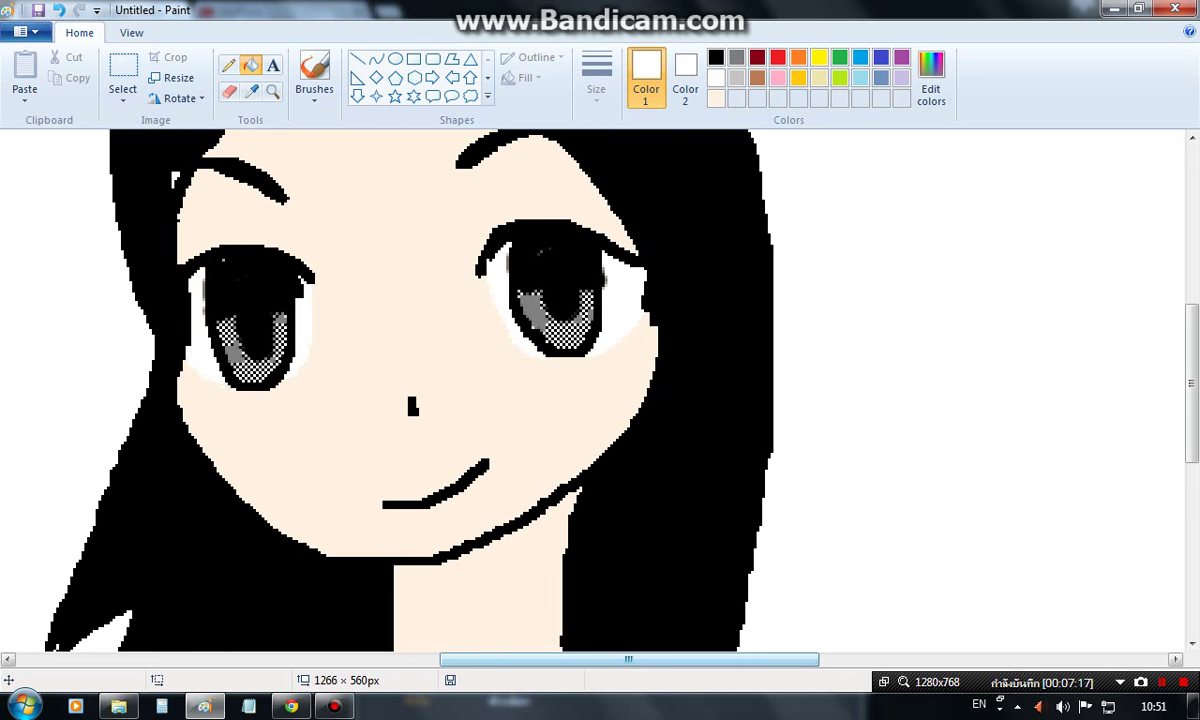
Step: Complete the first figure's remaining eye white and brush one large and one small round white highlight onto each of her irises
drag(629, 659, 390, 659)
click(228, 65)
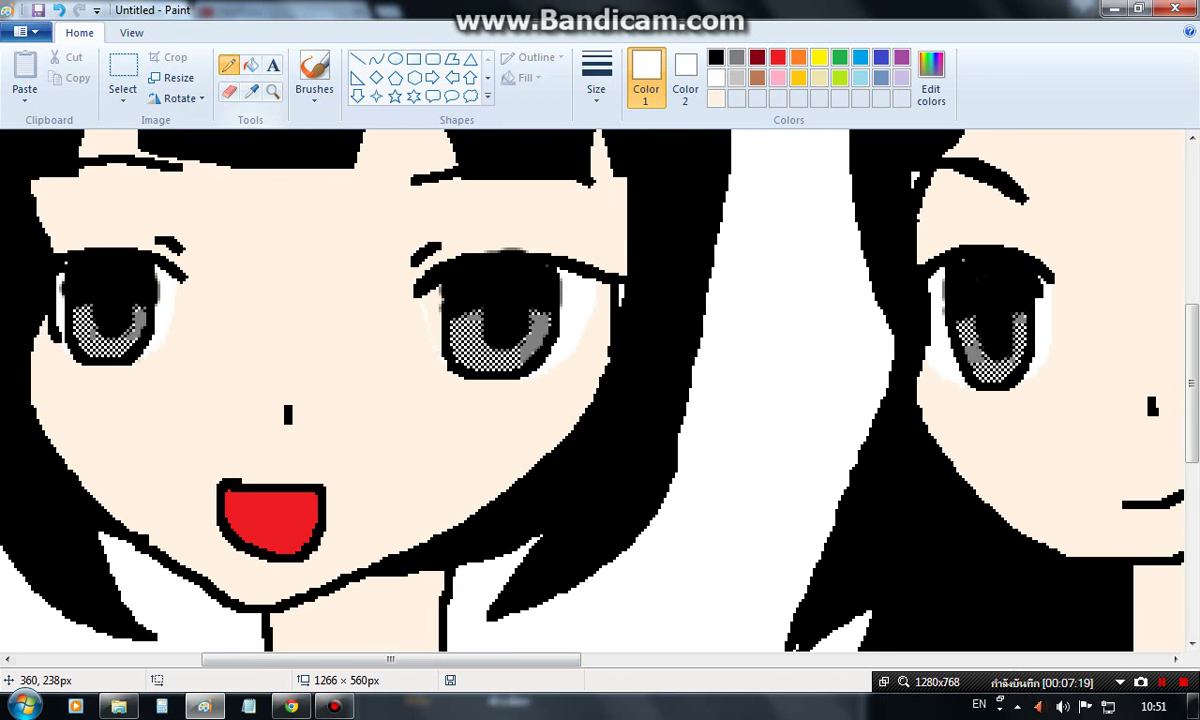
click(314, 75)
click(596, 75)
click(640, 228)
click(550, 284)
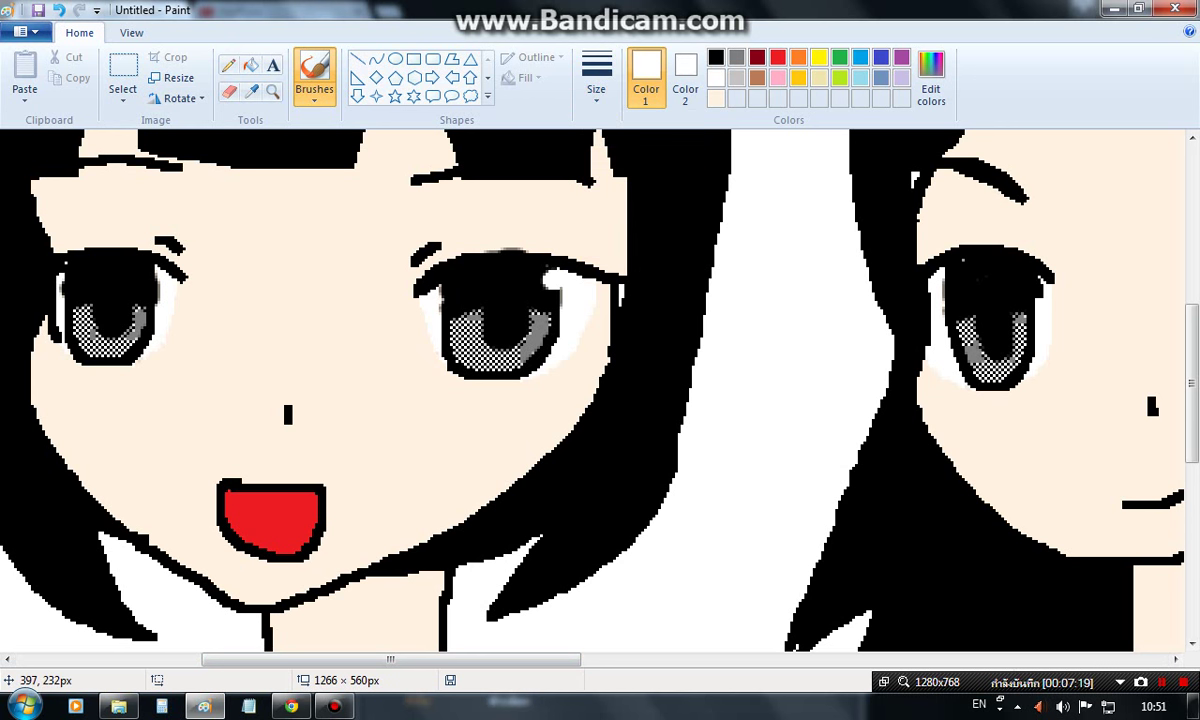
drag(550, 277, 546, 296)
click(451, 345)
mouse_move(150, 284)
mouse_down()
mouse_move(139, 266)
mouse_move(148, 280)
mouse_up()
click(72, 339)
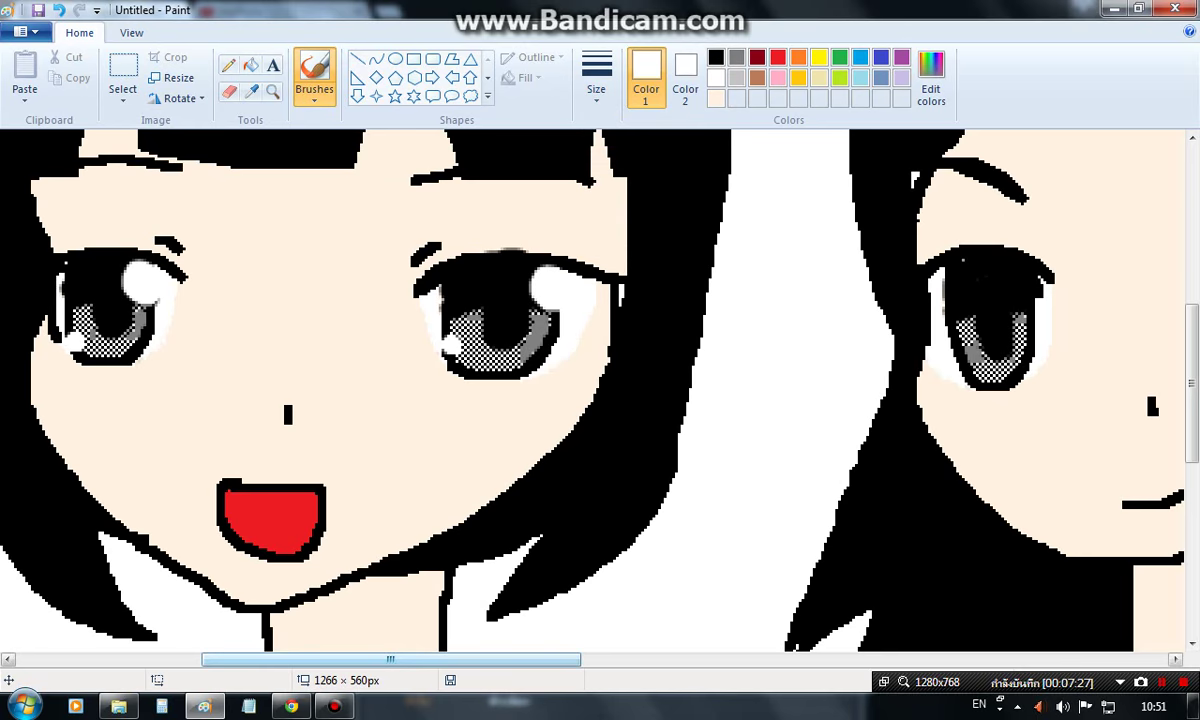
Step: Brush one large and one small round white highlight onto each of the second figure's irises
drag(300, 659, 492, 659)
click(408, 292)
mouse_move(437, 292)
mouse_down()
mouse_move(420, 279)
mouse_move(422, 306)
mouse_up()
click(735, 268)
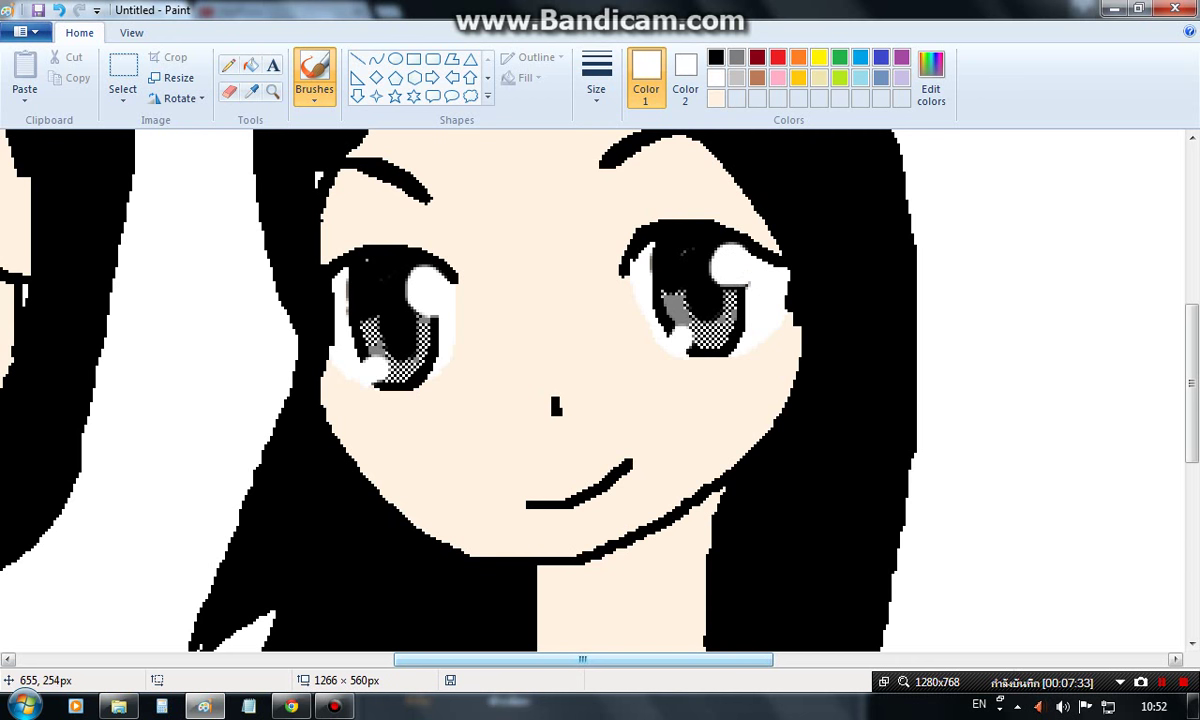
Step: Zoom out to the whole picture and narrow the canvas to 975 × 560 px, removing empty space beside the second figure
click(272, 91)
right_click(458, 323)
right_click(458, 323)
right_click(458, 323)
click(452, 324)
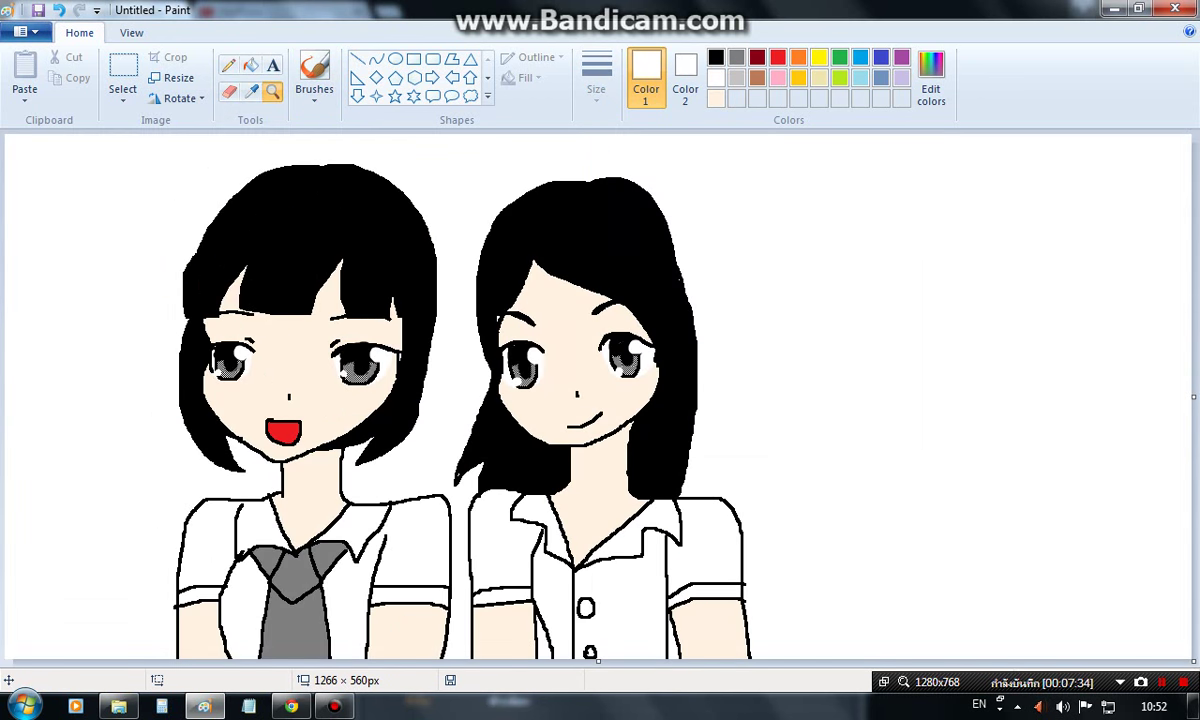
drag(1193, 396, 920, 396)
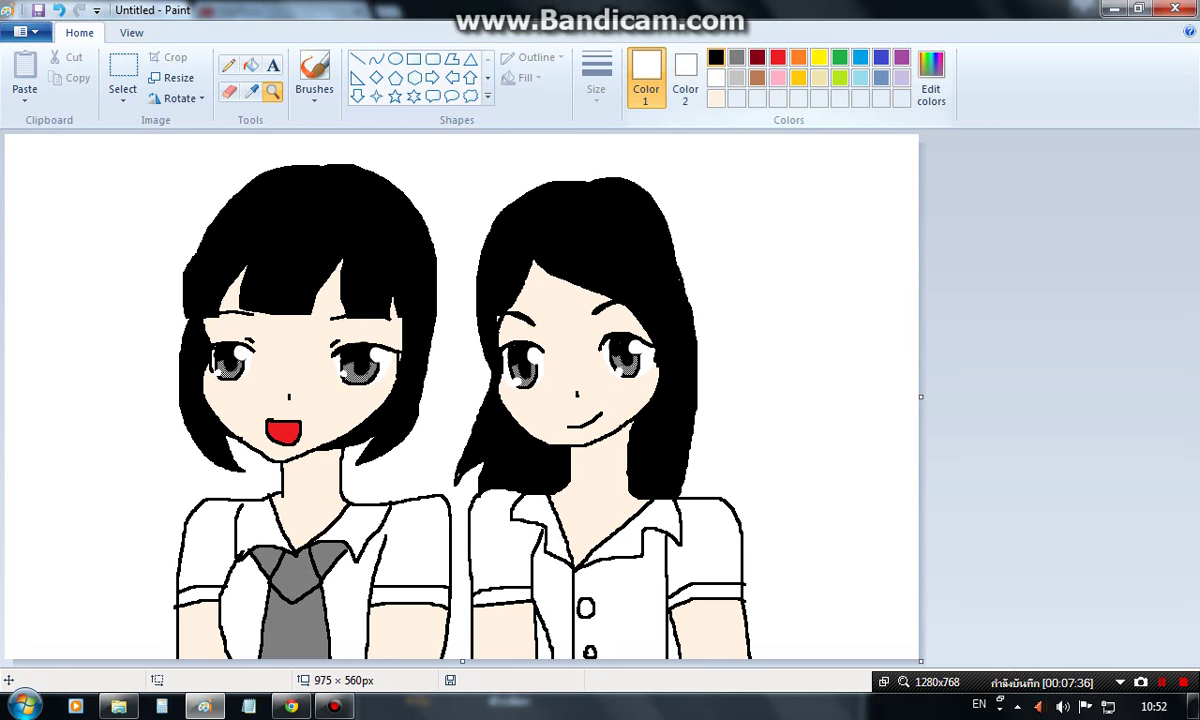
Step: Handwrite the second figure's name with a thin black brush in the blank area beside her hair
click(716, 57)
click(596, 78)
click(638, 167)
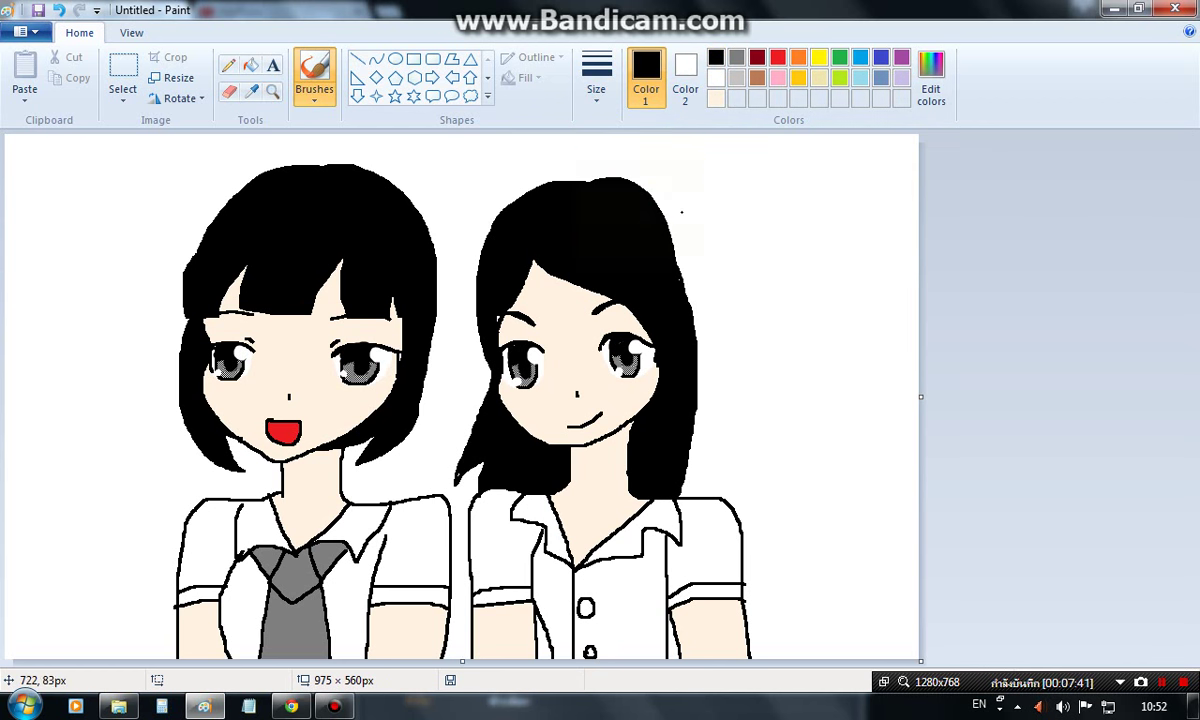
mouse_move(696, 225)
mouse_down()
mouse_move(714, 200)
mouse_move(696, 206)
mouse_move(769, 222)
mouse_move(736, 218)
mouse_move(743, 210)
mouse_move(750, 222)
mouse_move(771, 211)
mouse_move(799, 226)
mouse_up()
click(728, 199)
key(ctrl+z)
mouse_move(800, 212)
mouse_down()
mouse_move(834, 206)
mouse_move(846, 224)
mouse_up()
mouse_move(853, 212)
mouse_down()
mouse_move(860, 204)
mouse_move(870, 226)
mouse_move(911, 222)
mouse_up()
click(883, 205)
Step: Handwrite the first figure's name in black in the blank area beside her hair
drag(24, 176, 57, 219)
click(57, 179)
drag(69, 200, 87, 219)
drag(97, 205, 97, 237)
mouse_move(121, 197)
mouse_down()
mouse_move(170, 212)
mouse_move(177, 198)
mouse_move(146, 261)
mouse_up()
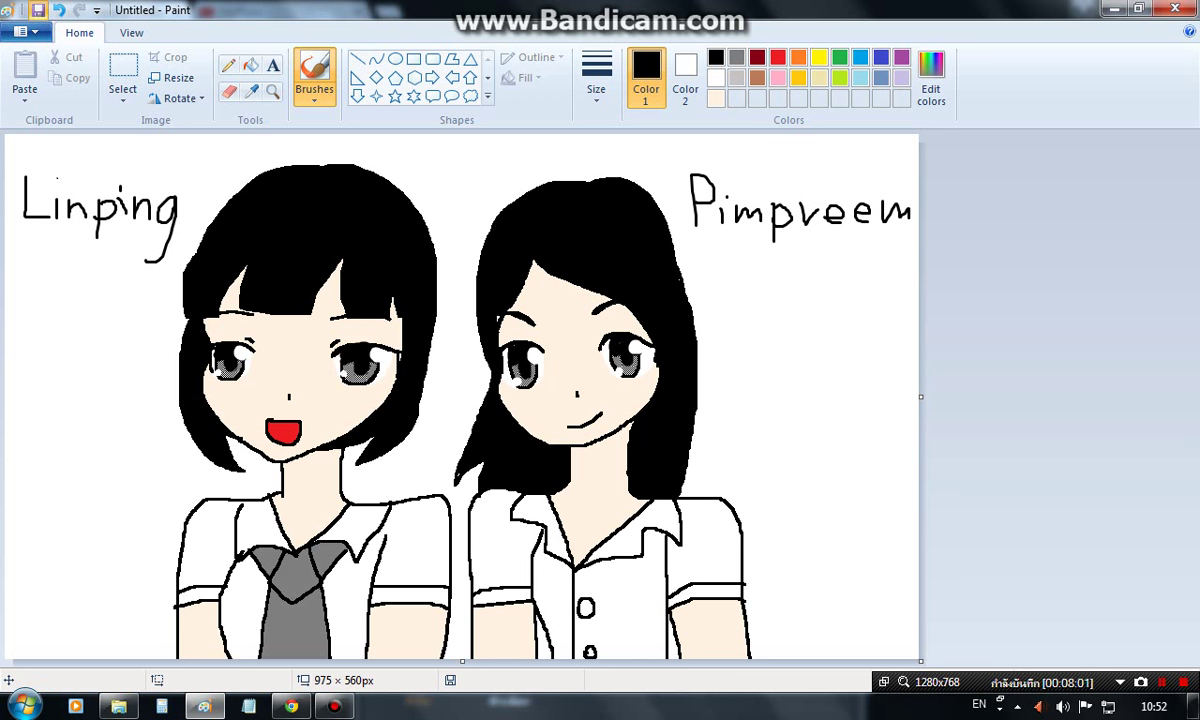
Step: Start saving the picture, clear the suggested file name and choose the Art Paint folder on Local Disk (D:)
click(38, 10)
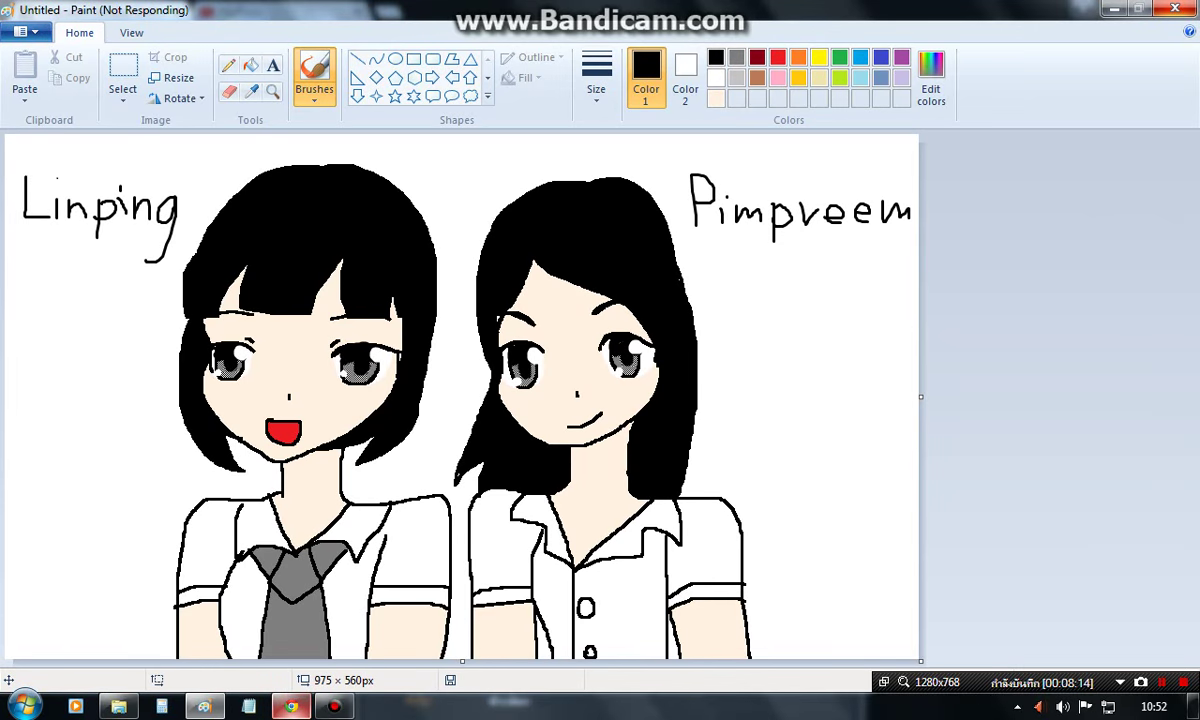
click(291, 706)
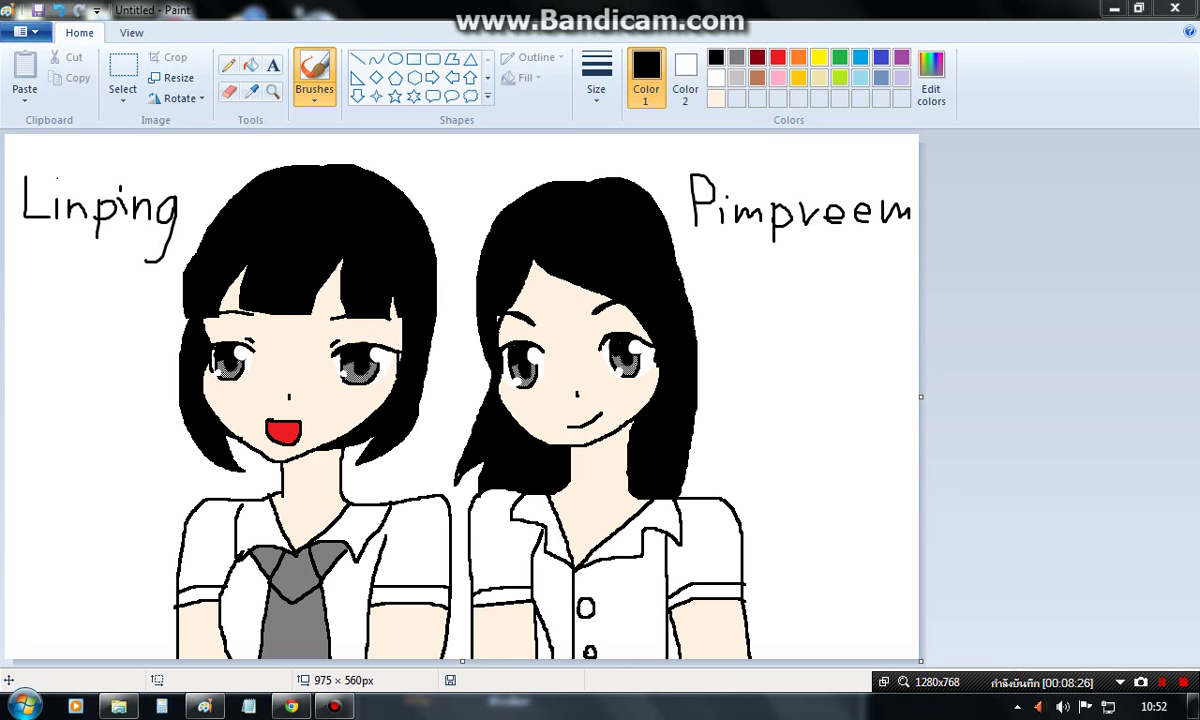
key(ctrl+s)
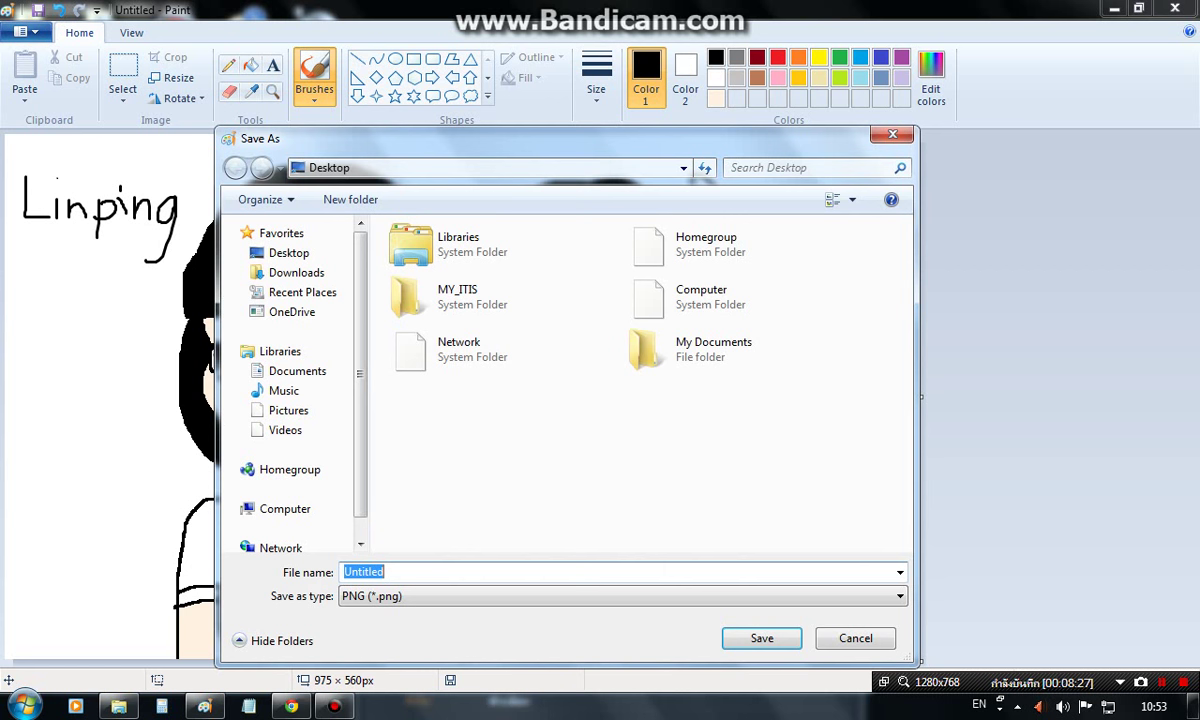
key(BackSpace)
click(235, 508)
click(243, 460)
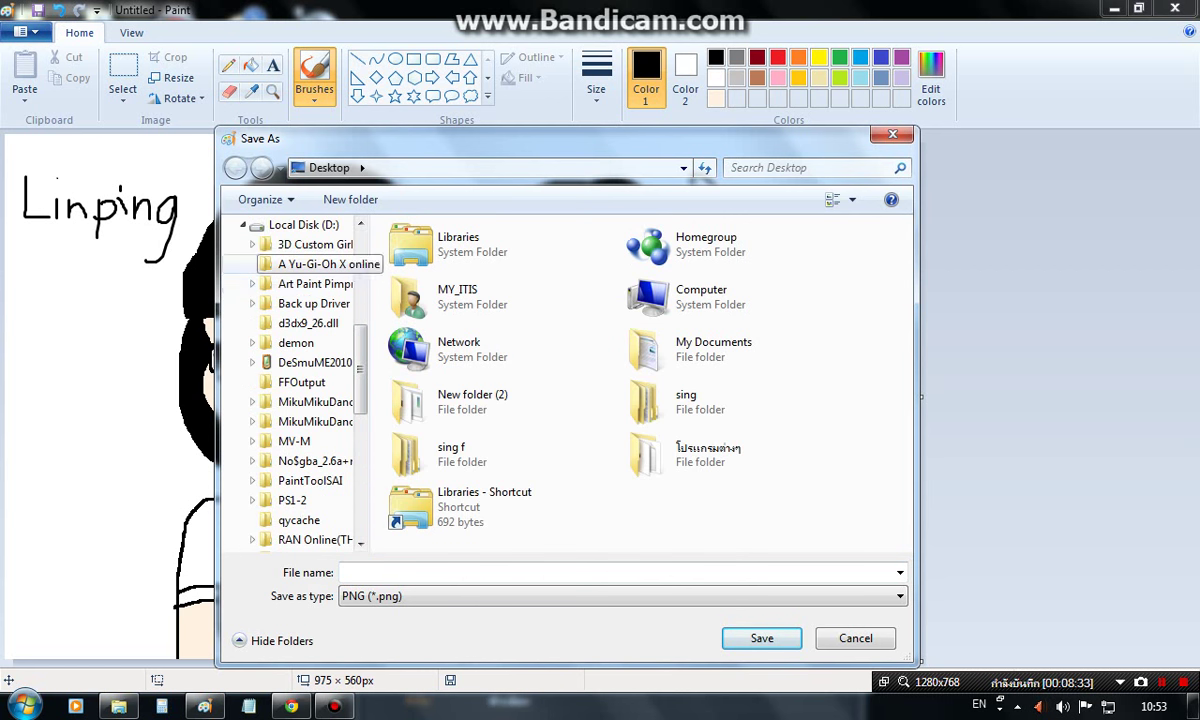
click(315, 283)
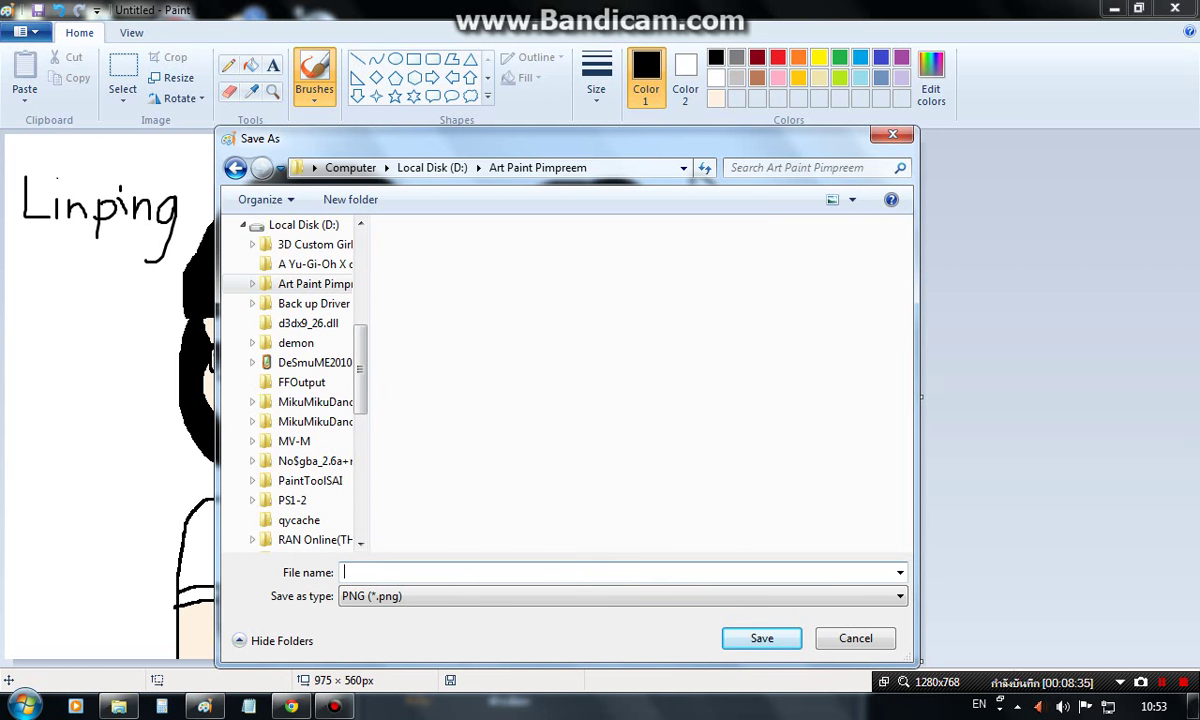
Step: Name the file with both characters' names followed by the number 3 and save it as a PNG
text(Pimpreem and lin)
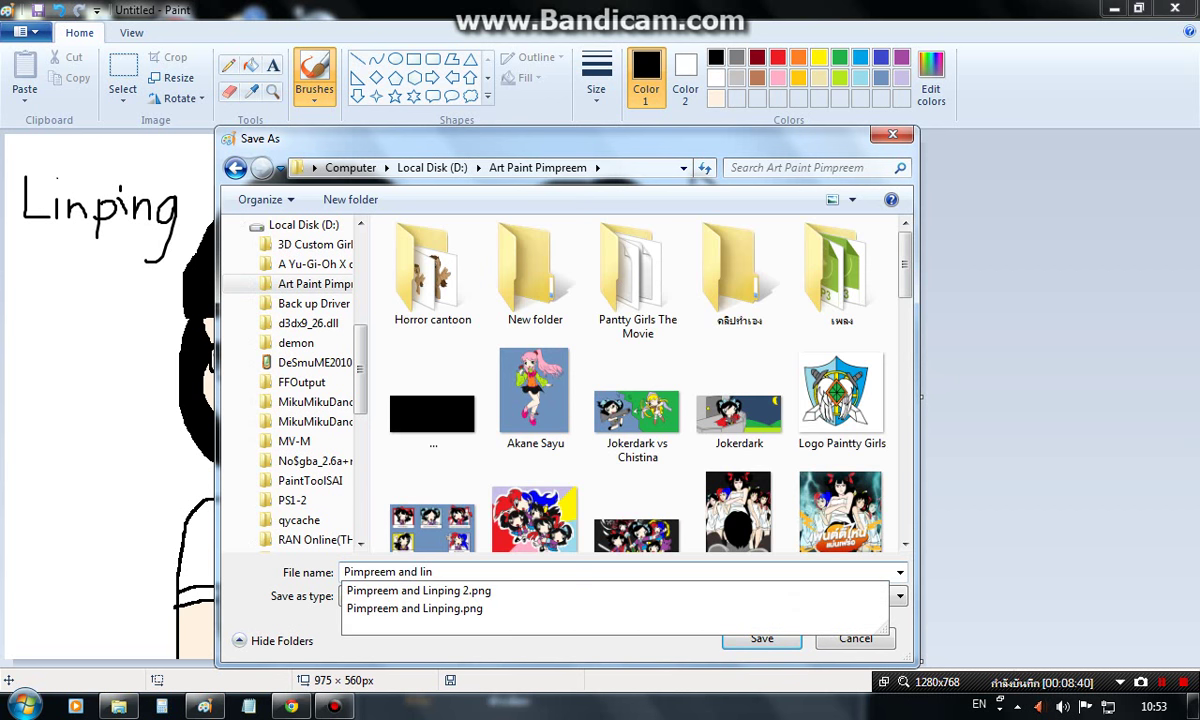
text(pind)
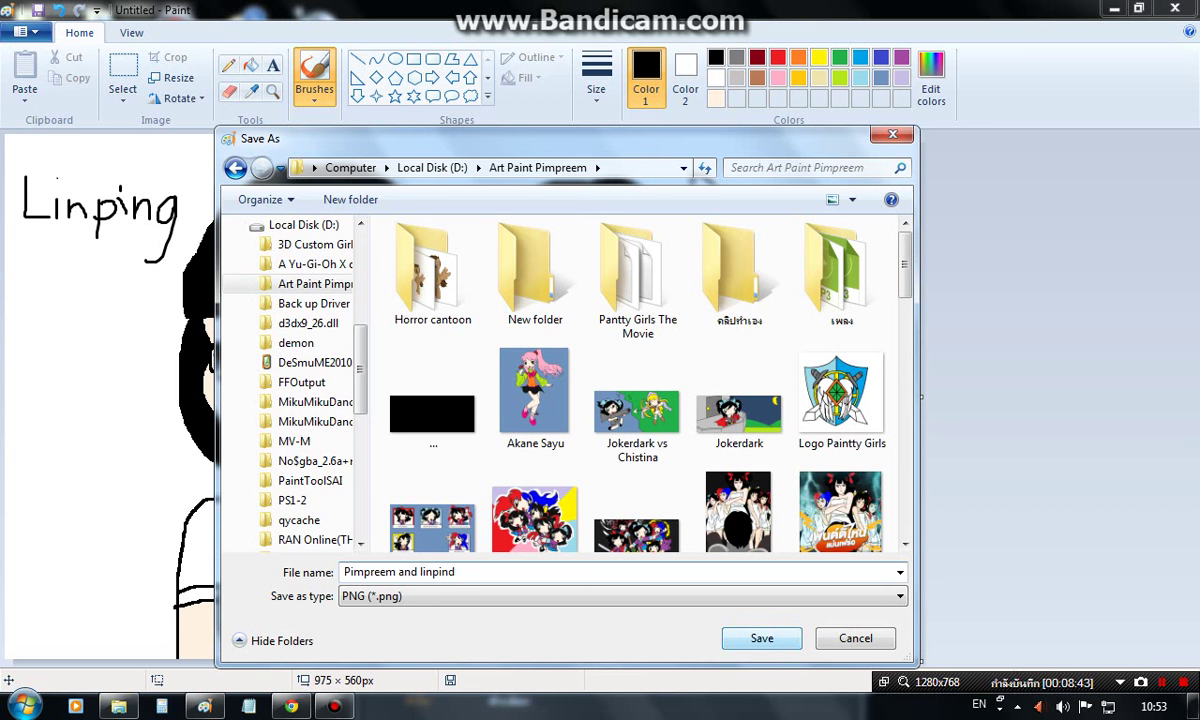
key(BackSpace)
text(g)
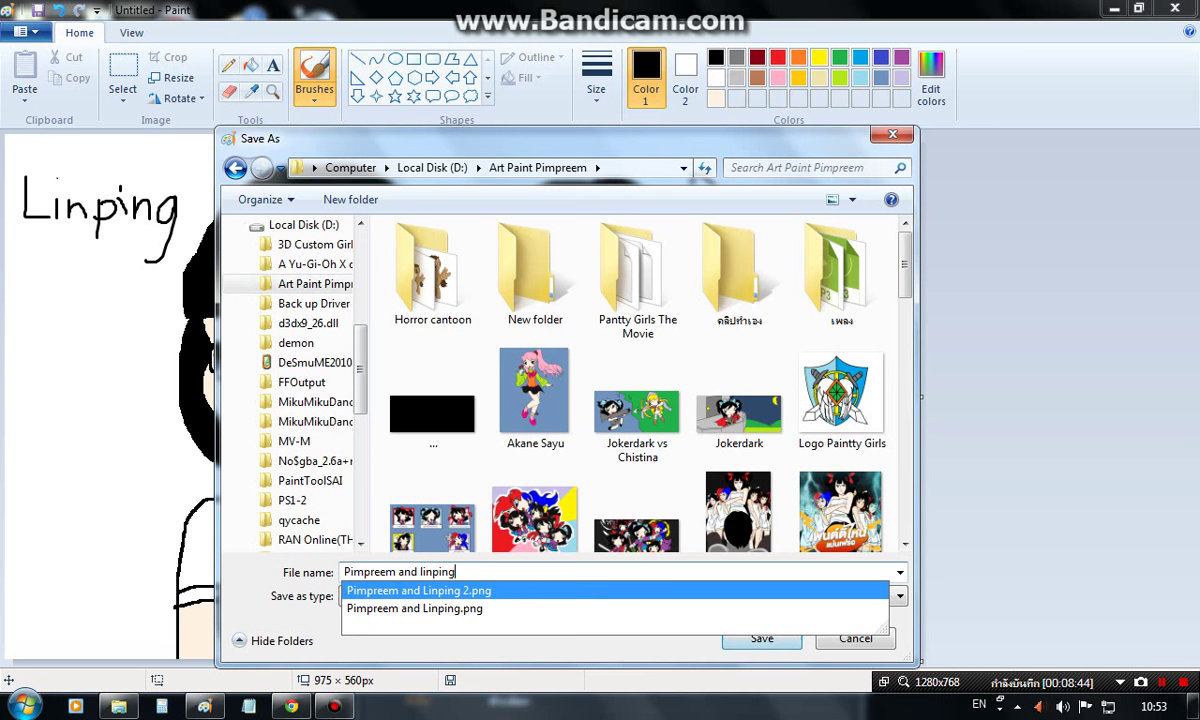
key(Return)
key(BackSpace)
key(BackSpace)
key(BackSpace)
key(BackSpace)
key(BackSpace)
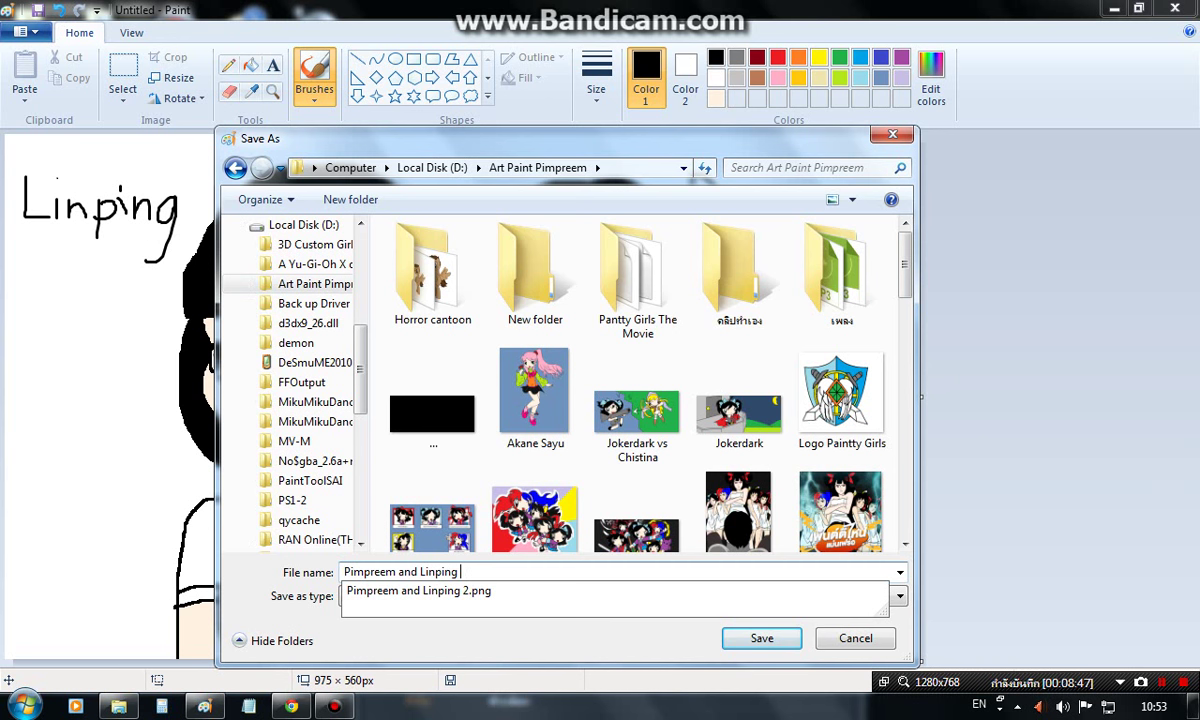
text(3)
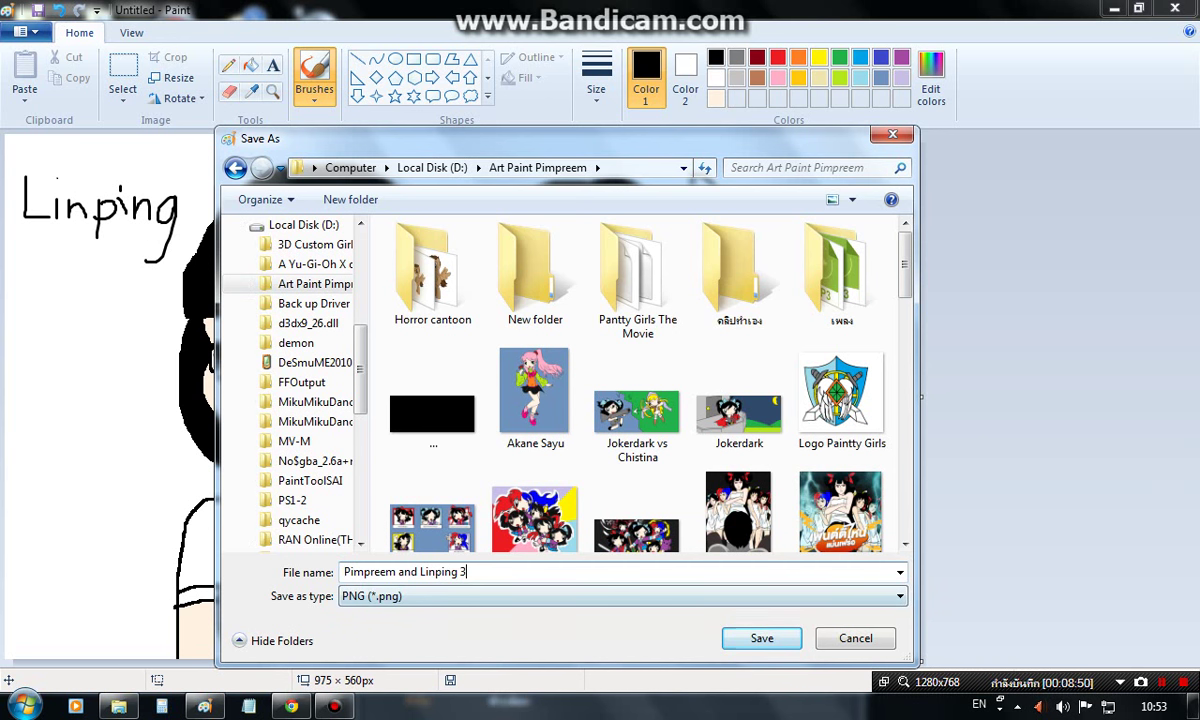
key(ctrl+a)
key(Escape)
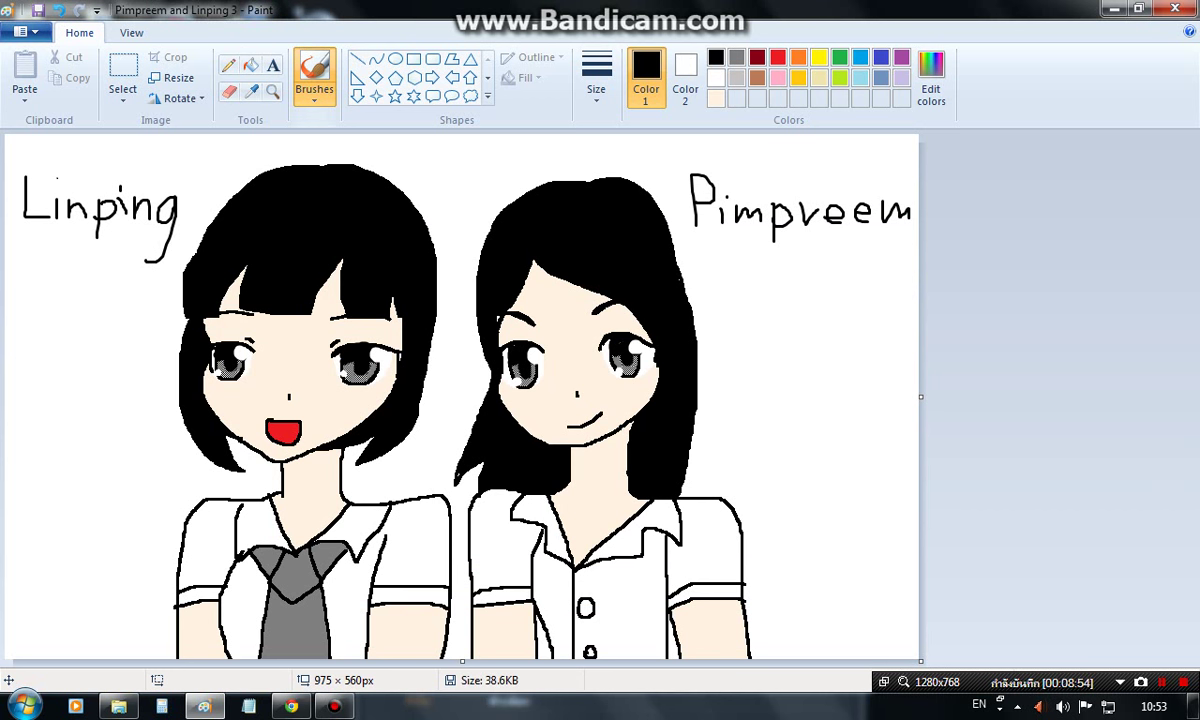
click(250, 65)
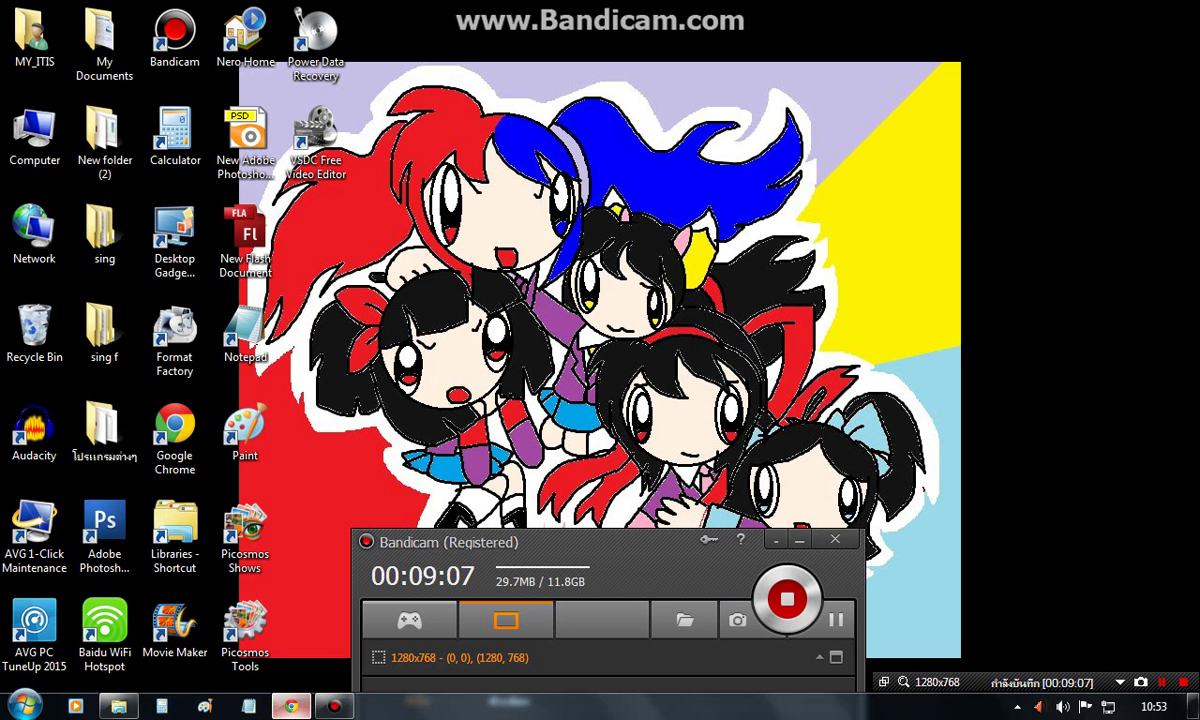
Step: Switch to Facebook in Chrome and attach the saved two-character drawing from the Art Paint folder to a new photo post
click(290, 706)
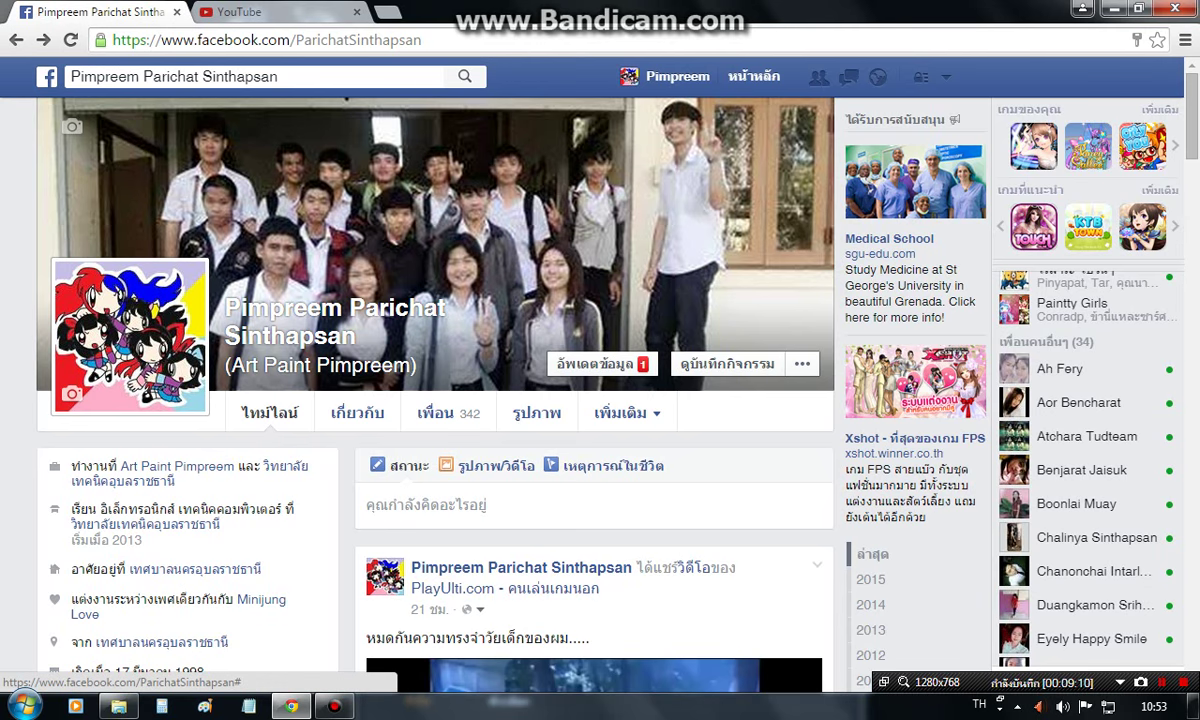
click(496, 465)
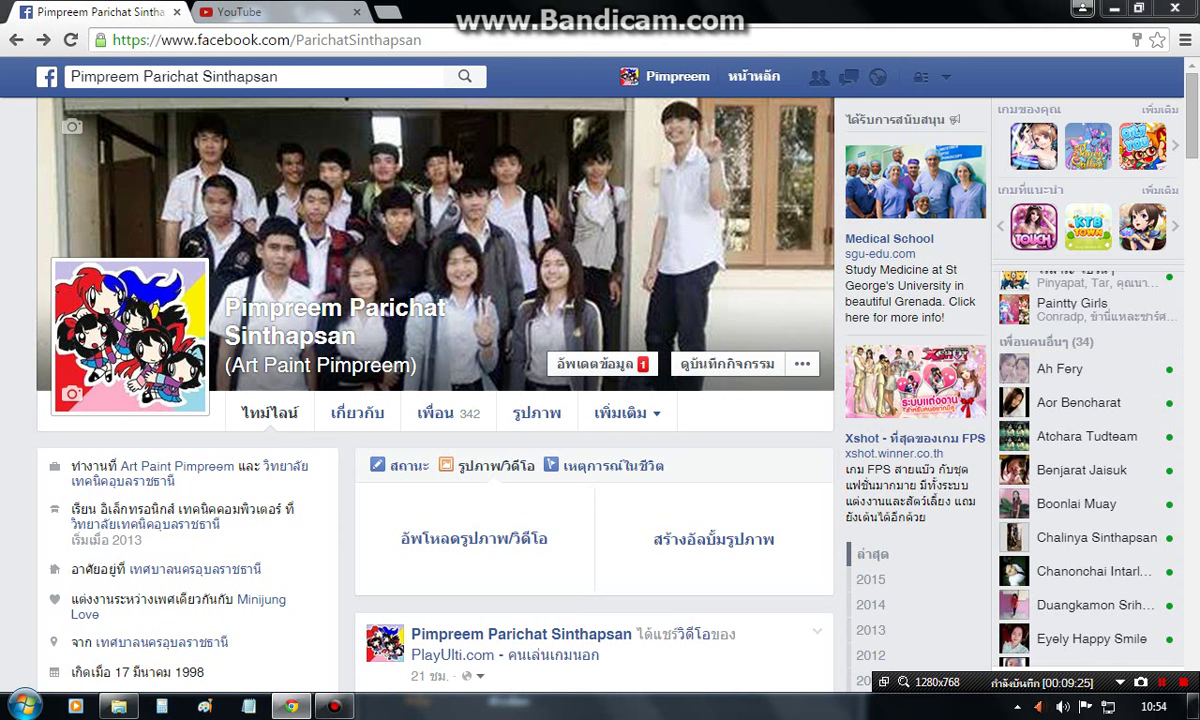
click(474, 516)
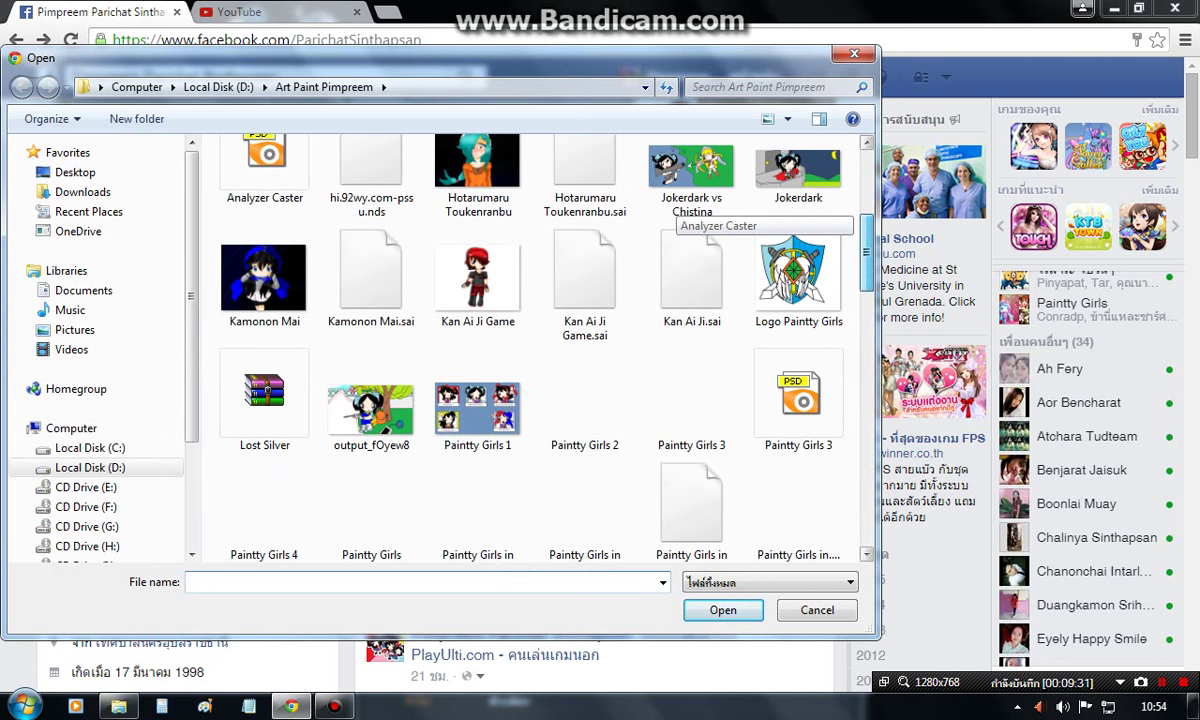
scroll(530, 345, down, 3)
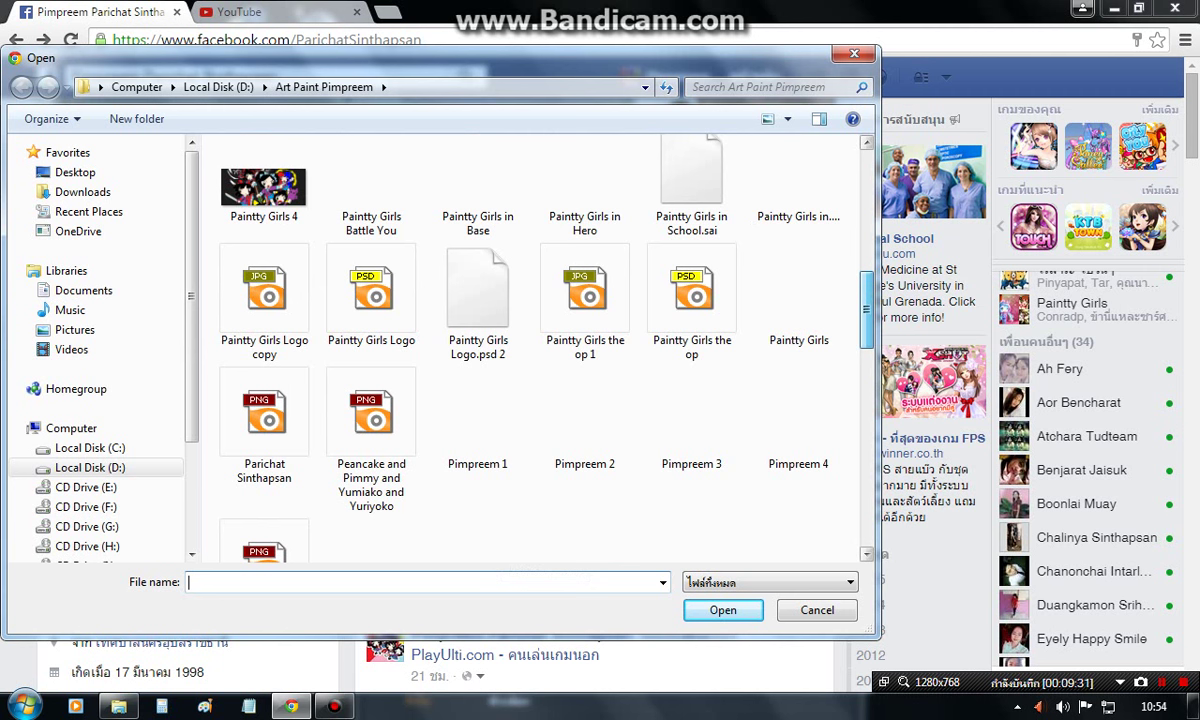
key(Escape)
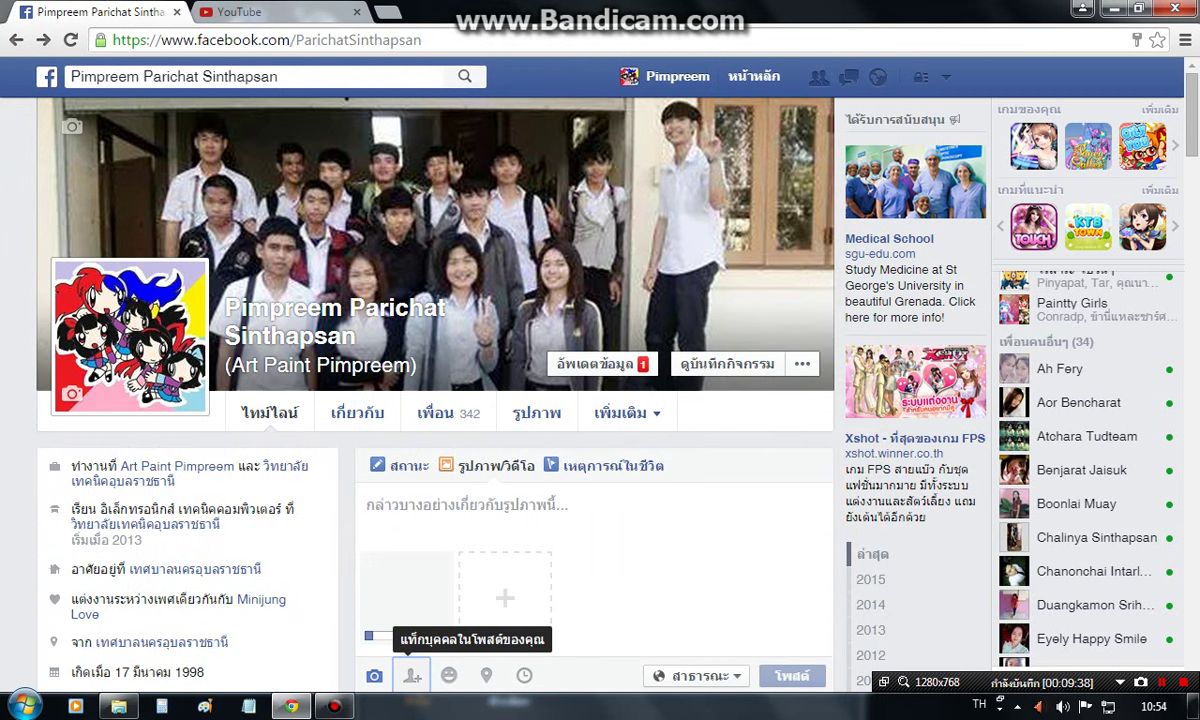
Step: Start tagging people in the photo post and look up a friend with the letter s
click(411, 676)
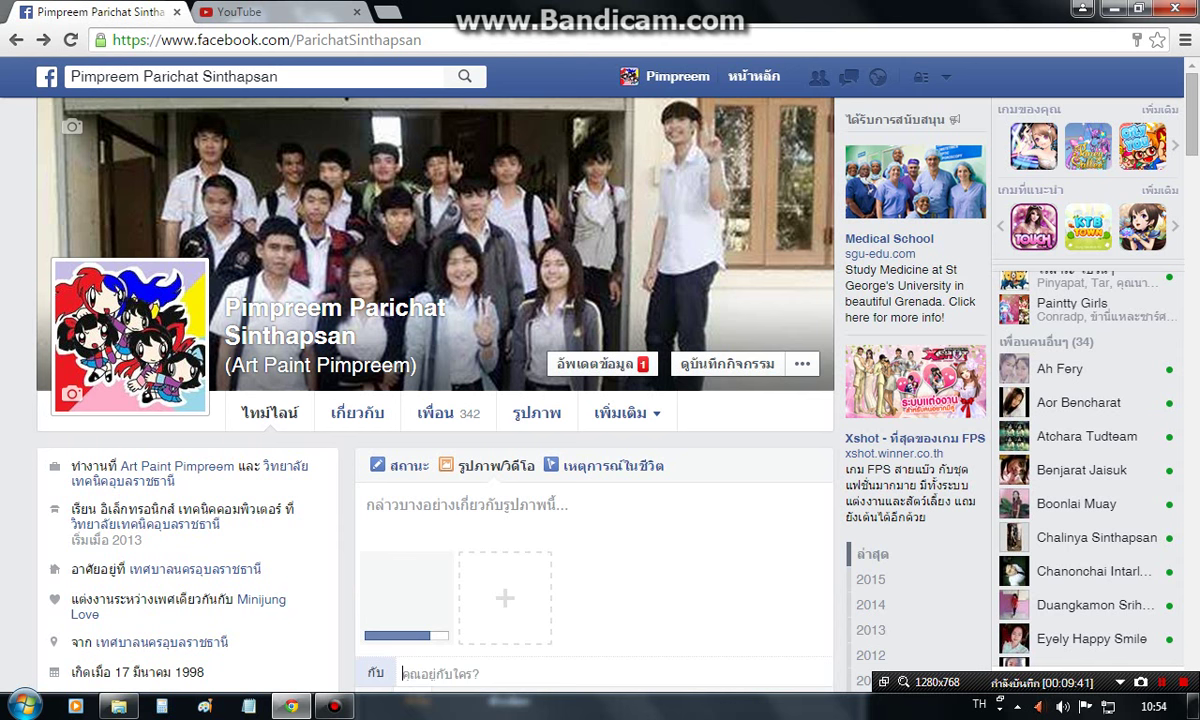
scroll(88, 625, down, 1)
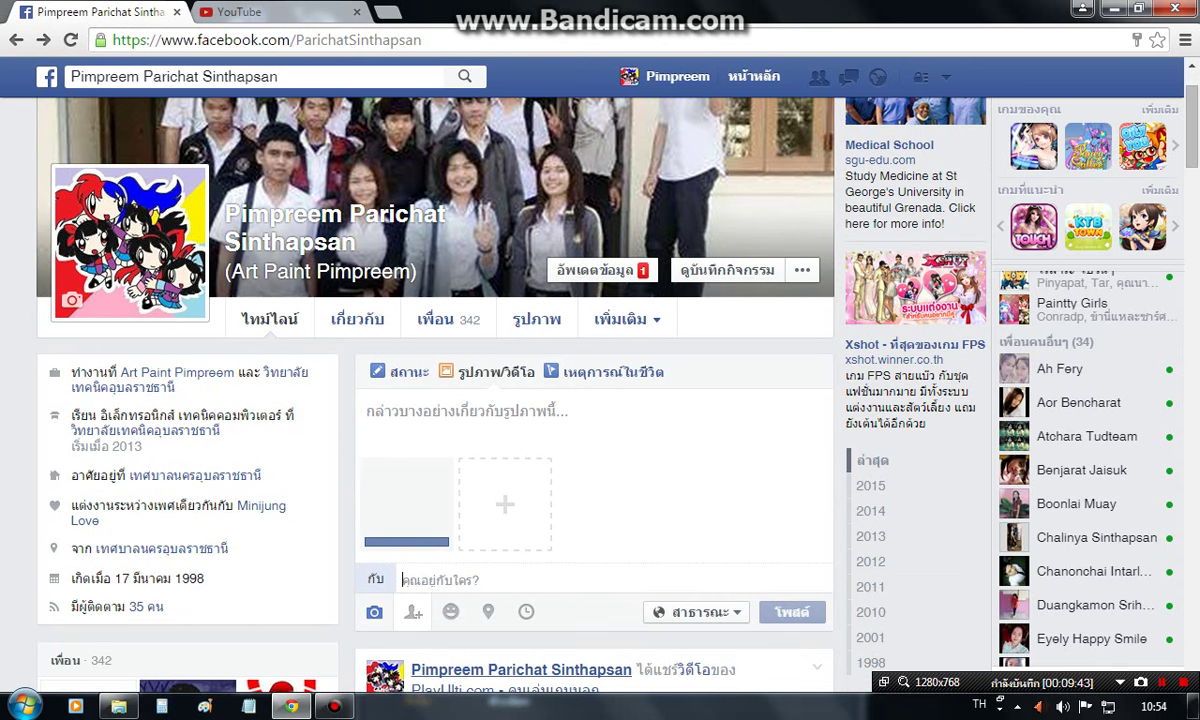
scroll(88, 625, down, 1)
key(grave)
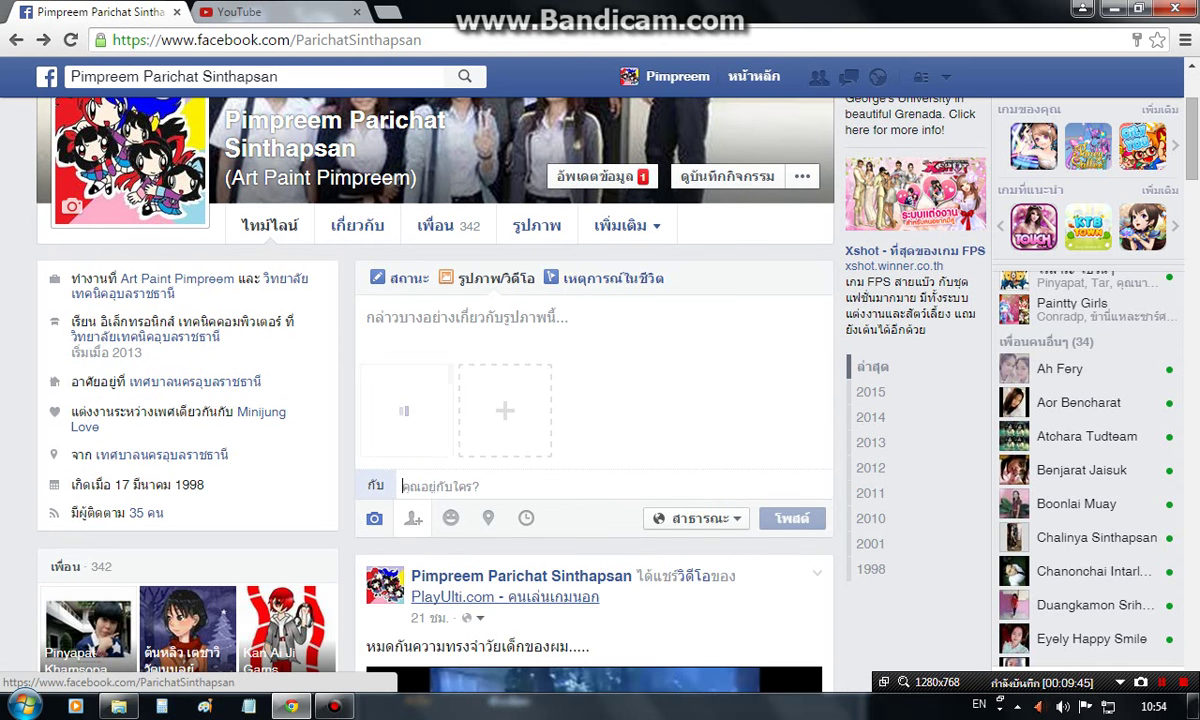
text(s)
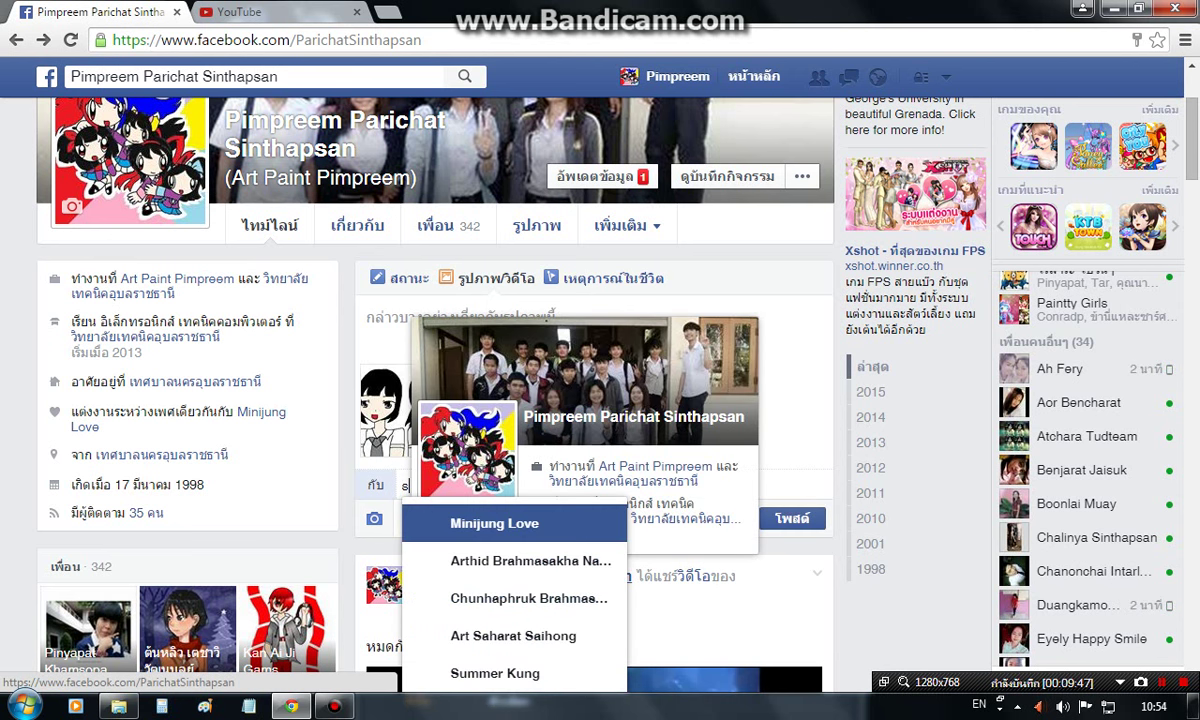
key(grave)
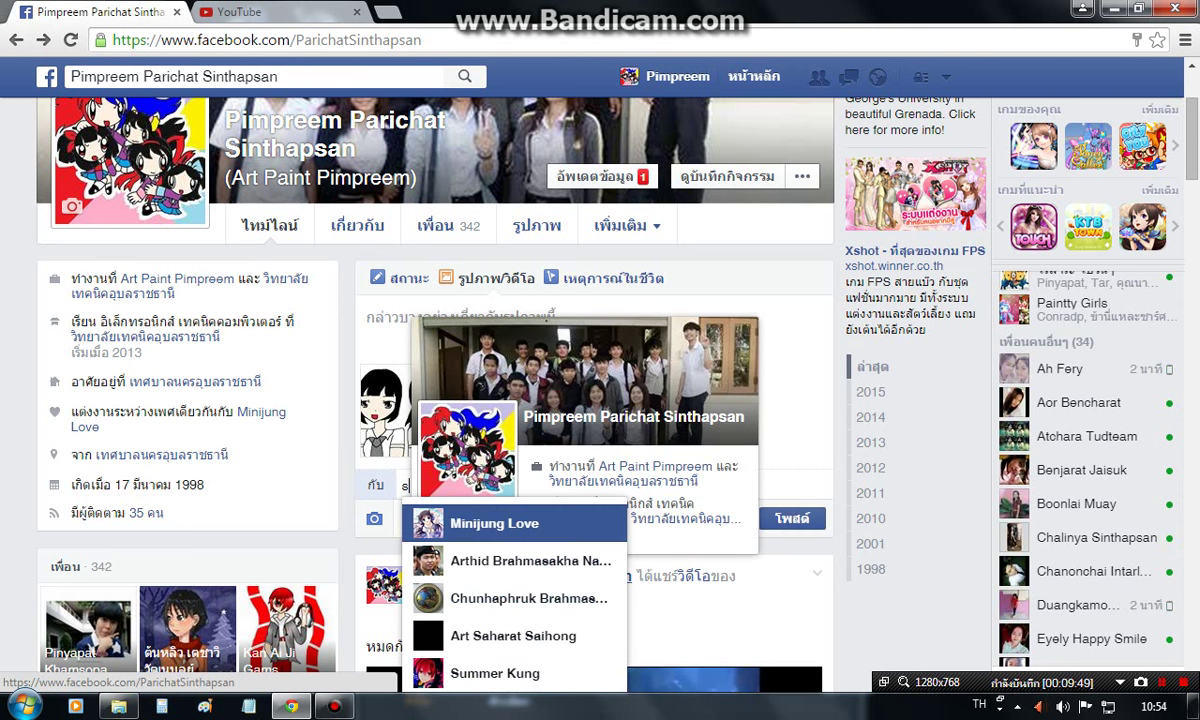